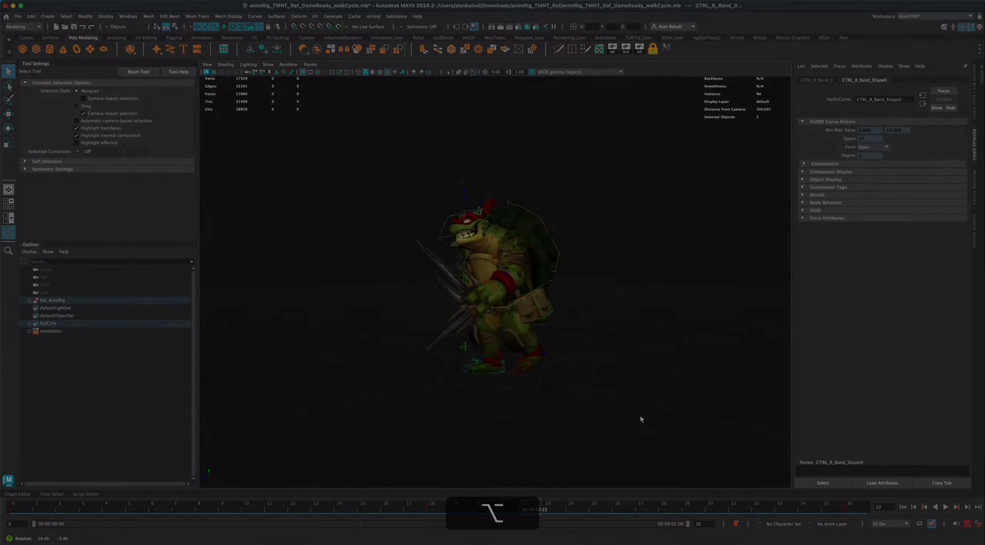
Switch to Maya and play the turtle's in-place walk cycle, examining it from the front and the side
left_click_drag(640, 417, 650, 416, "alt")
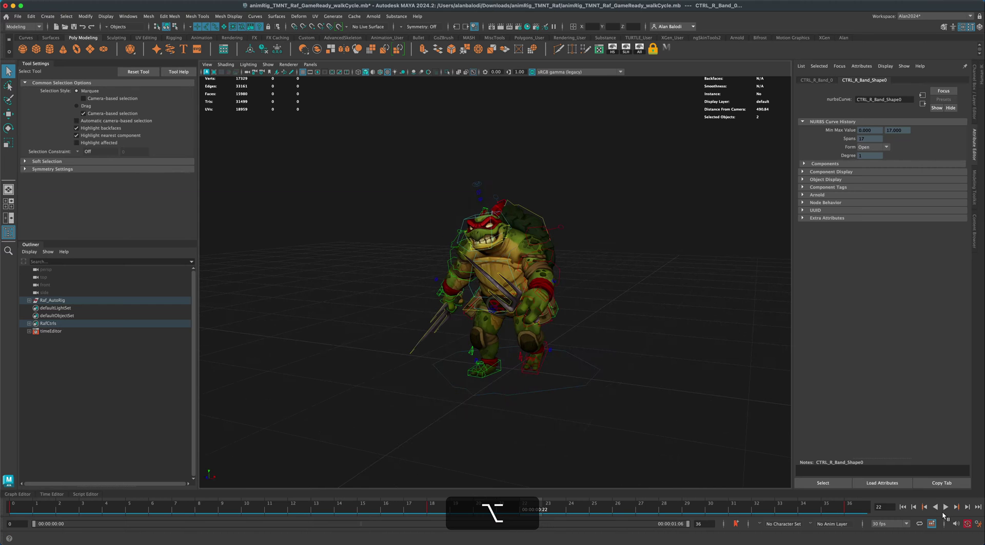
left_click(945, 507)
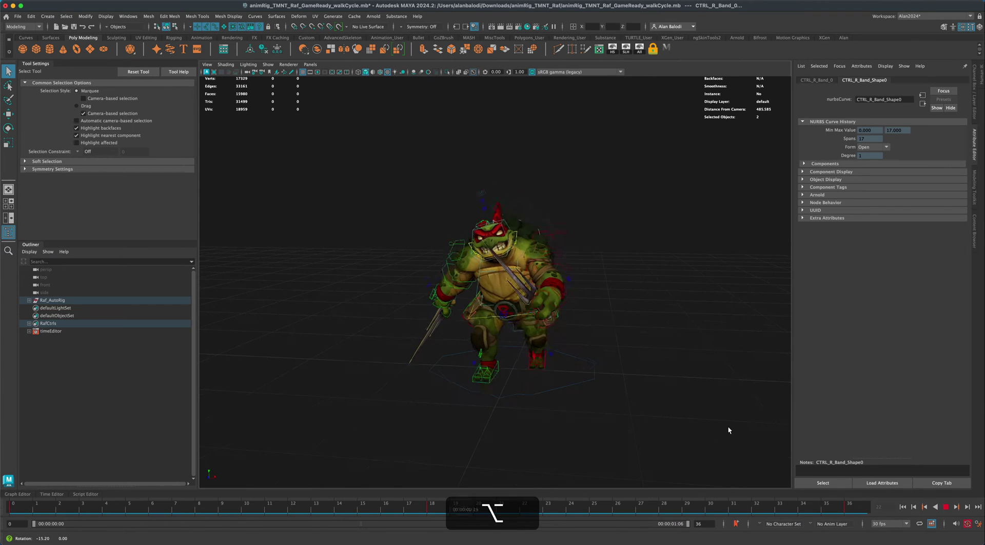
scroll(517, 263, "up", 3)
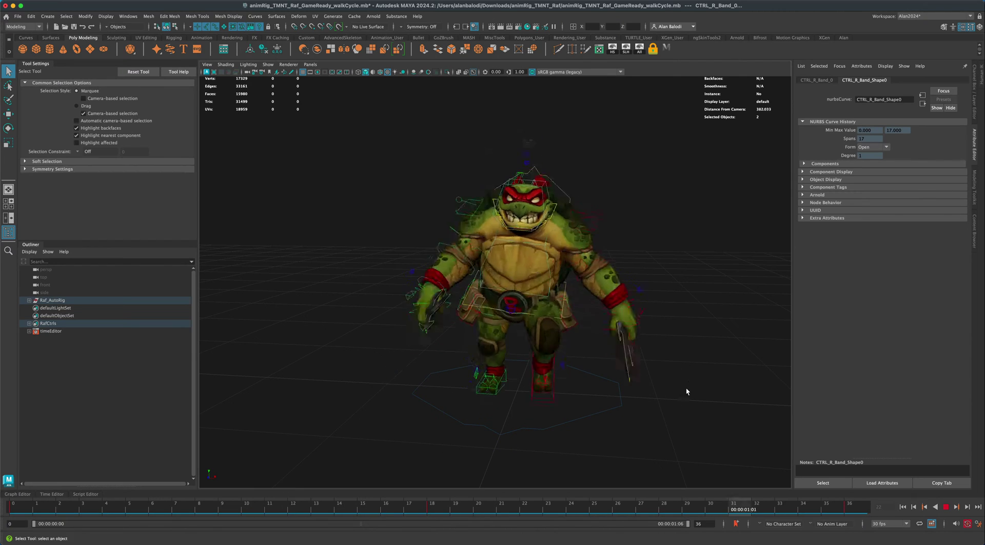
scroll(687, 392, "down", 3)
left_click_drag(679, 385, 653, 381, "alt")
scroll(652, 383, "up", 3)
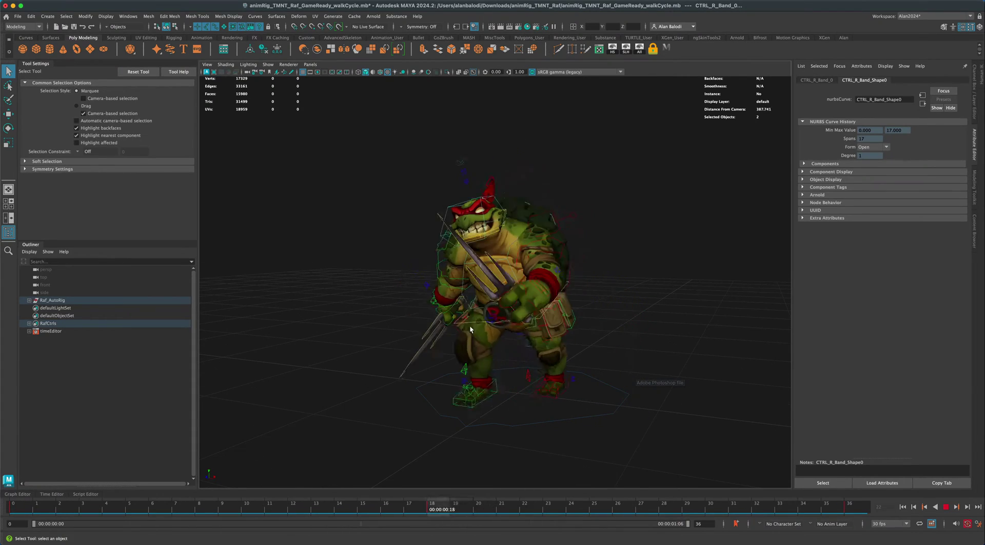
left_click_drag(639, 381, 660, 379, "alt")
middle_click_drag(632, 298, 631, 297, "alt")
left_click_drag(605, 192, 608, 193, "alt")
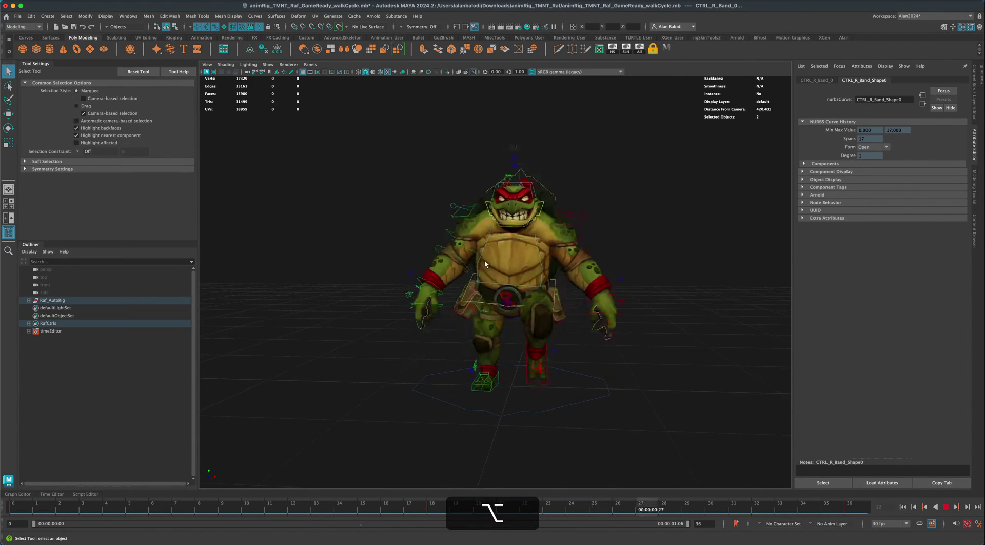
left_click_drag(455, 280, 482, 340, "alt")
scroll(651, 346, "down", 5, "alt")
scroll(584, 350, "up", 4, "alt")
mouse_move(650, 352)
left_mouse_down("alt")
mouse_move(668, 353)
mouse_move(590, 353)
mouse_move(655, 350)
mouse_move(653, 359)
left_mouse_up("alt")
scroll(651, 355, "up", 4, "alt")
right_click_drag(653, 356, 623, 343, "alt")
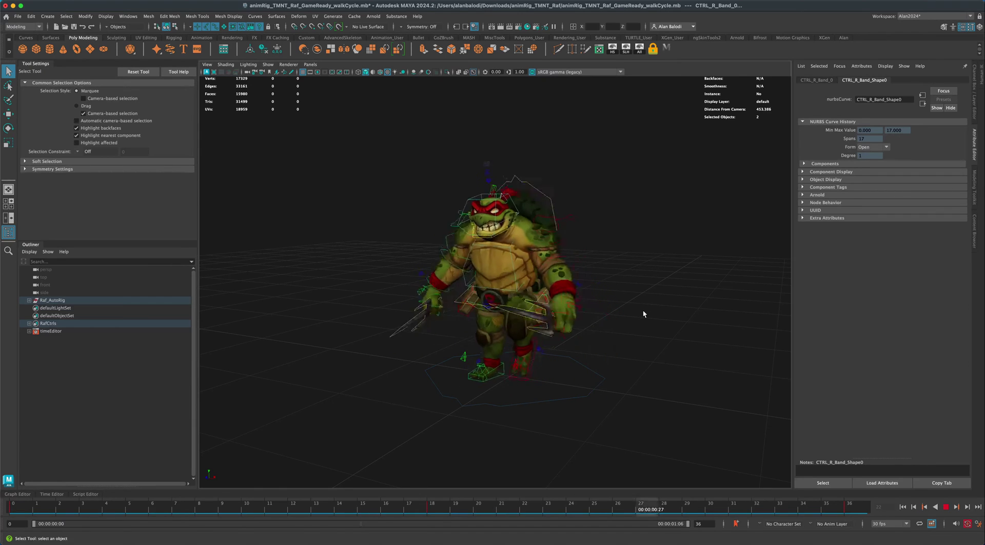
left_click_drag(642, 313, 645, 344, "alt")
right_click_drag(645, 343, 652, 325, "alt")
left_click_drag(647, 332, 567, 311, "alt")
left_click_drag(393, 217, 405, 215, "alt")
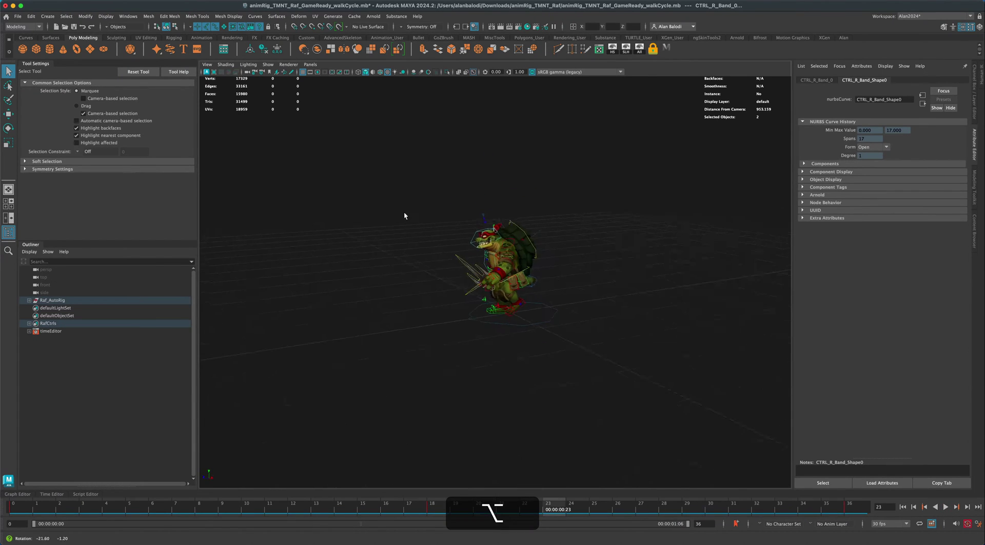
Select the CTRL_Raf_World control around the turtle's feet and show its channels in the Channel Box
middle_click_drag(425, 306, 458, 313, "alt")
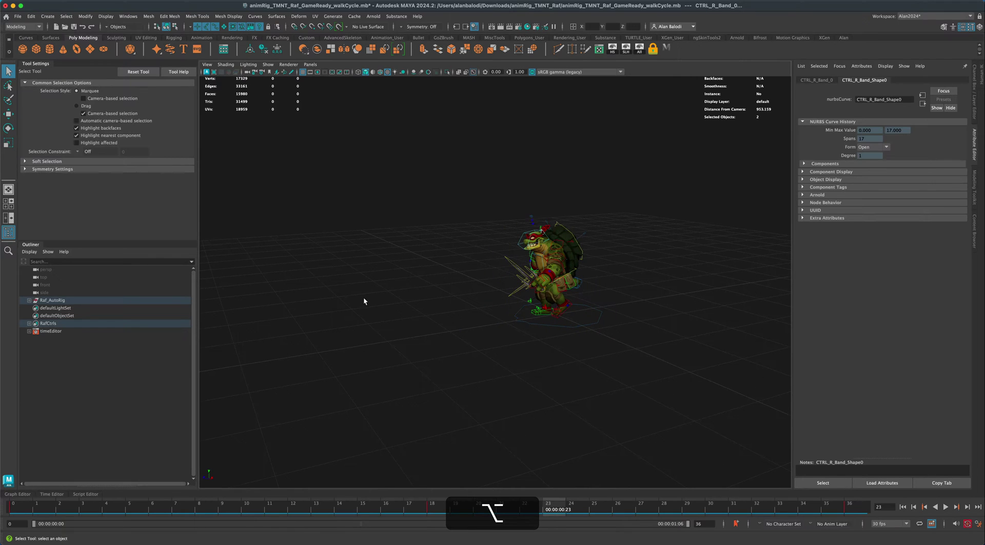
left_click_drag(365, 301, 369, 301, "alt")
middle_click_drag(387, 302, 367, 302, "alt")
right_click_drag(366, 302, 389, 302, "alt")
left_click_drag(389, 299, 412, 295, "alt")
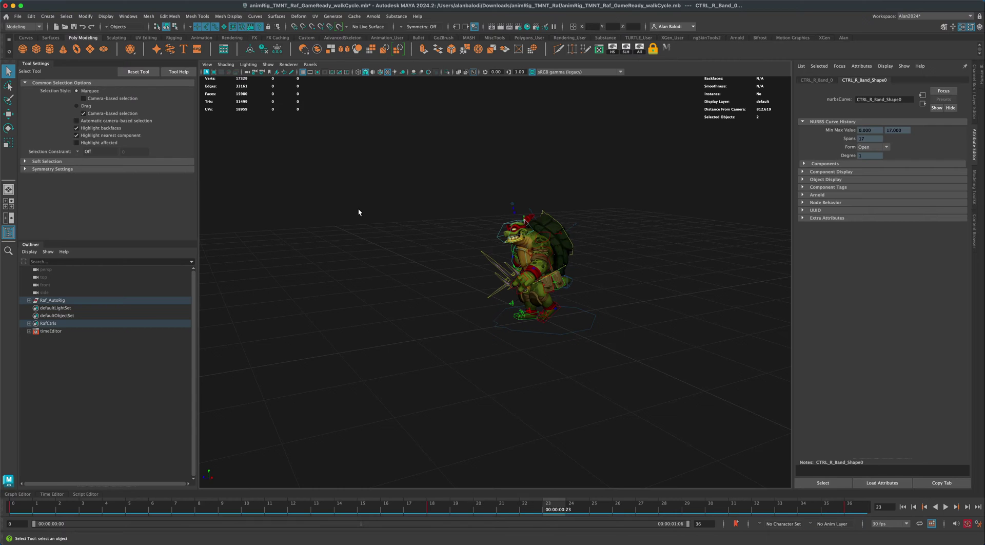
left_click_drag(445, 181, 577, 329)
left_click_drag(460, 304, 461, 303)
left_click_drag(591, 343, 586, 343)
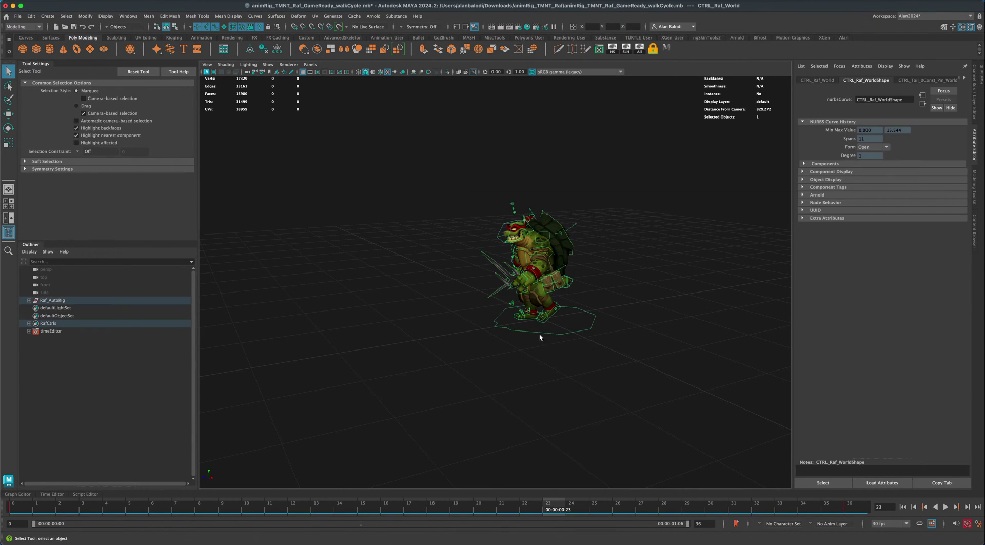
key("alt")
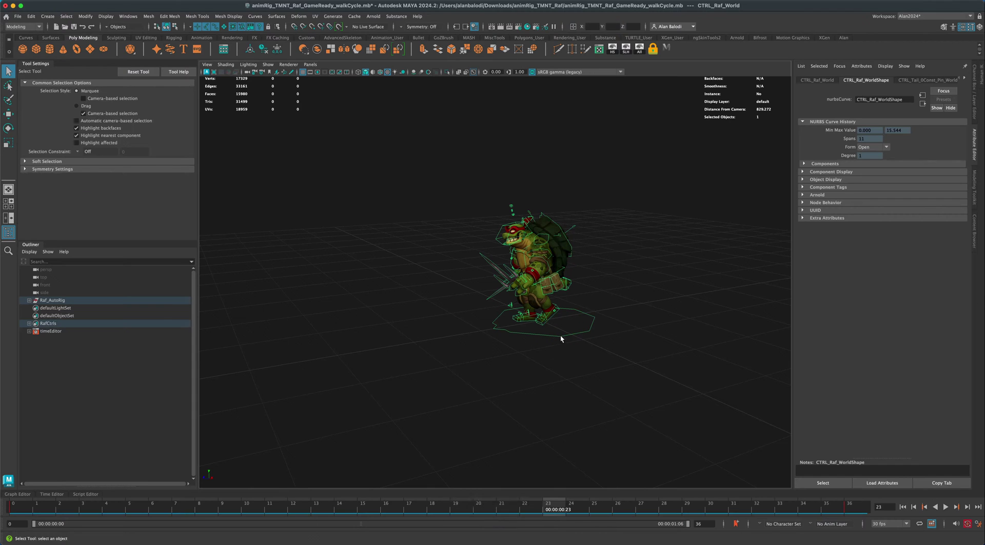
left_click_drag(565, 333, 613, 334, "alt")
left_click(975, 103)
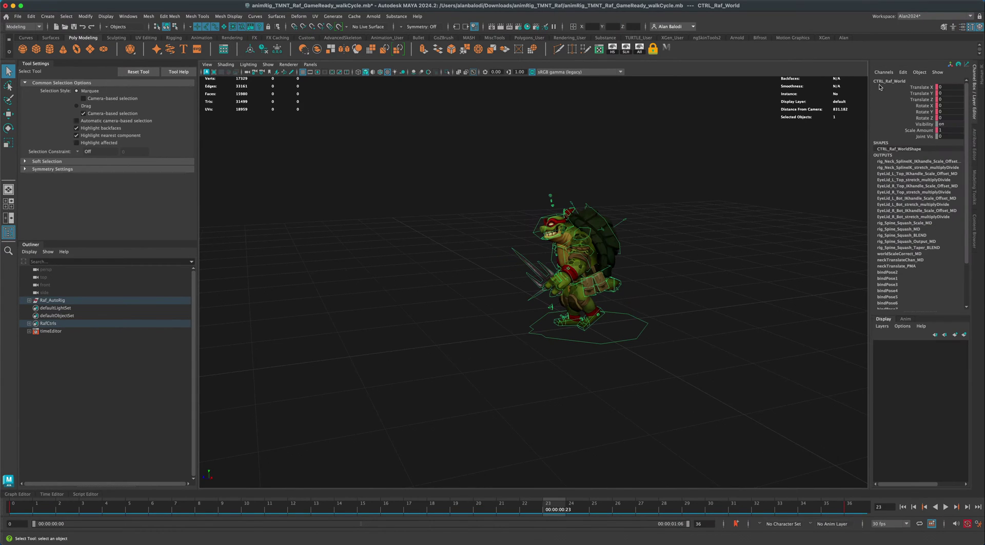
left_click_drag(733, 314, 723, 337, "alt")
Move the CTRL_Raf_World control forward along Z at frame 36 to a Translate Z of about 183
key("alt+v")
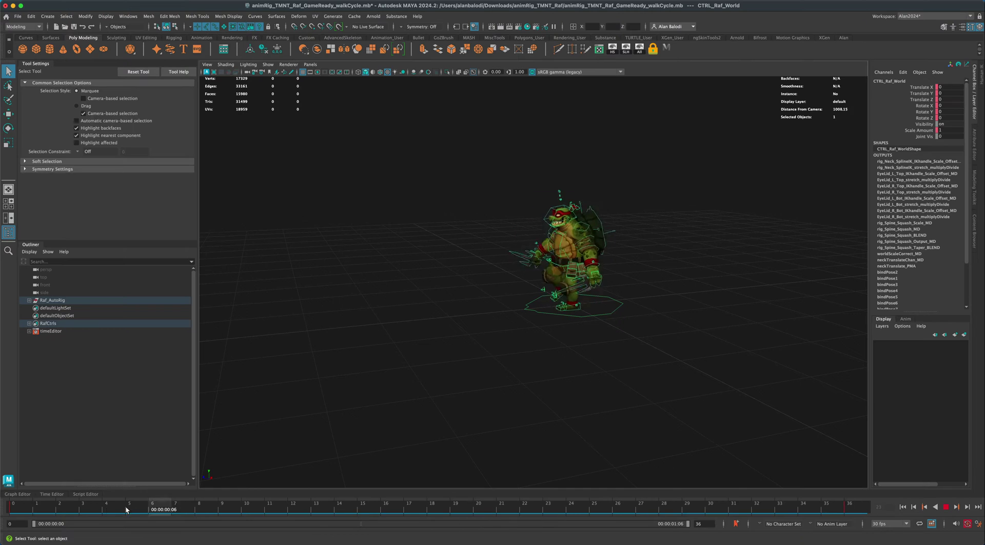
left_click(11, 504)
middle_click_drag(387, 401, 395, 402, "alt")
right_click_drag(525, 297, 530, 365, "alt")
left_click_drag(529, 365, 543, 350, "alt")
left_click(852, 508)
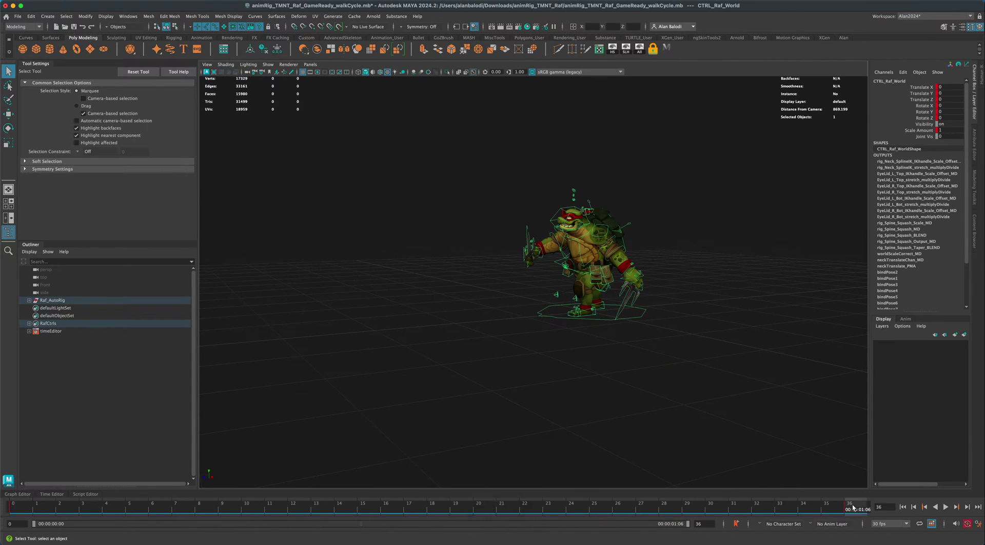
left_click(528, 379)
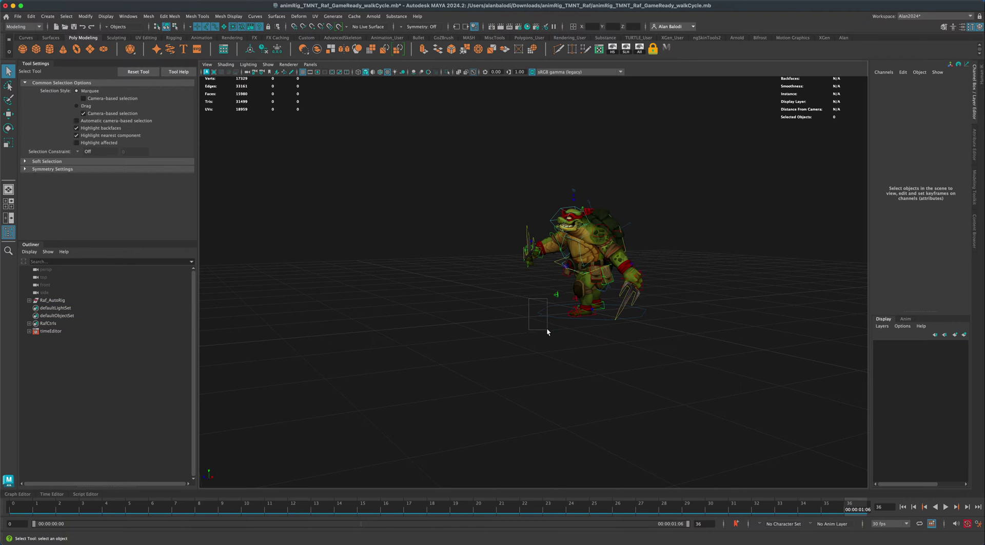
left_click_drag(546, 329, 546, 325)
left_click(849, 508)
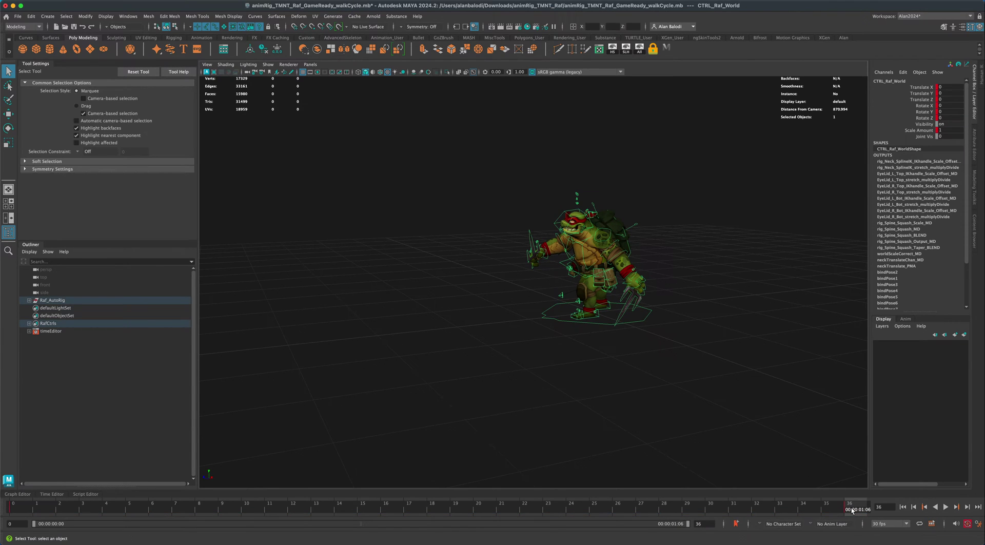
left_click(7, 114)
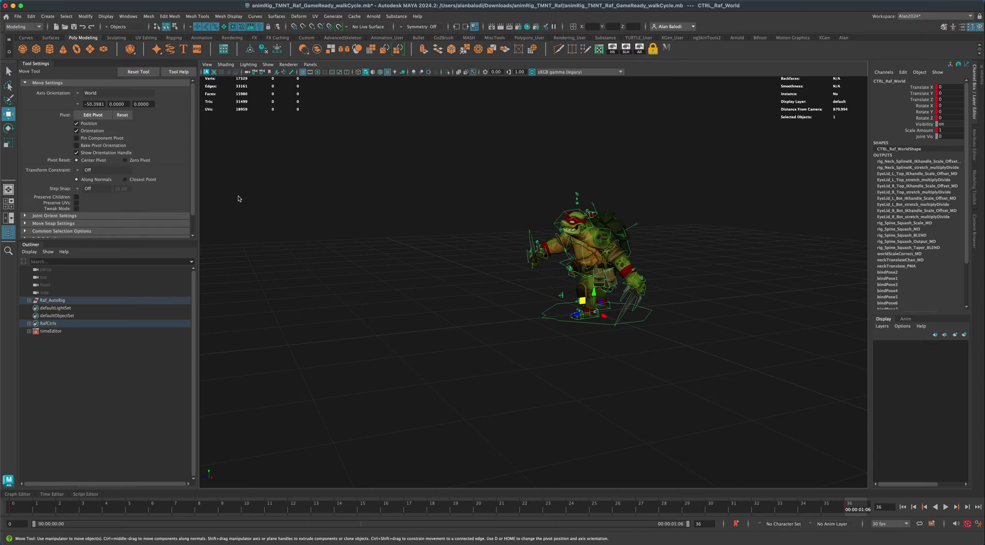
left_click_drag(576, 315, 448, 330)
Play the animation from the first frame to check how the feet match the forward movement
left_click_drag(541, 369, 580, 378, "alt")
left_click(903, 507)
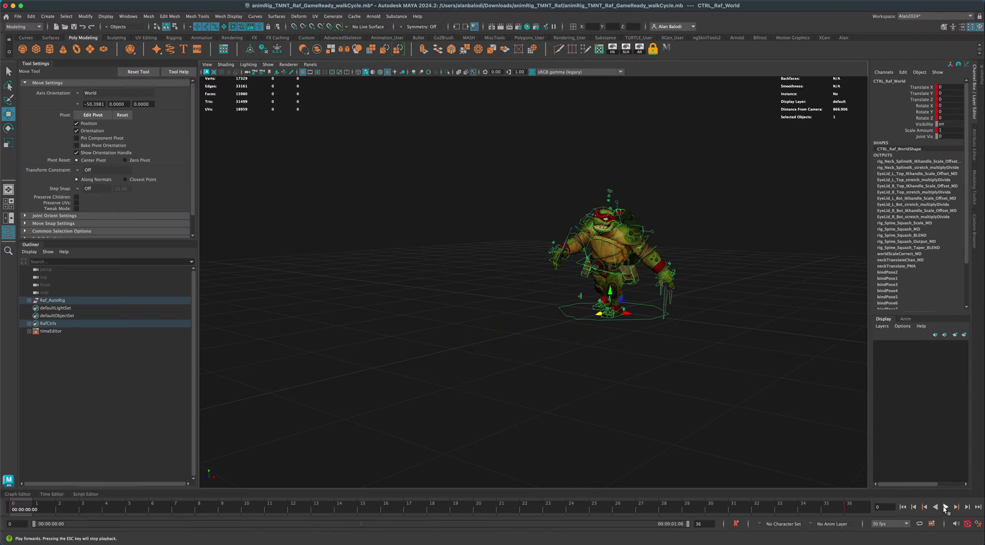
left_click(945, 507)
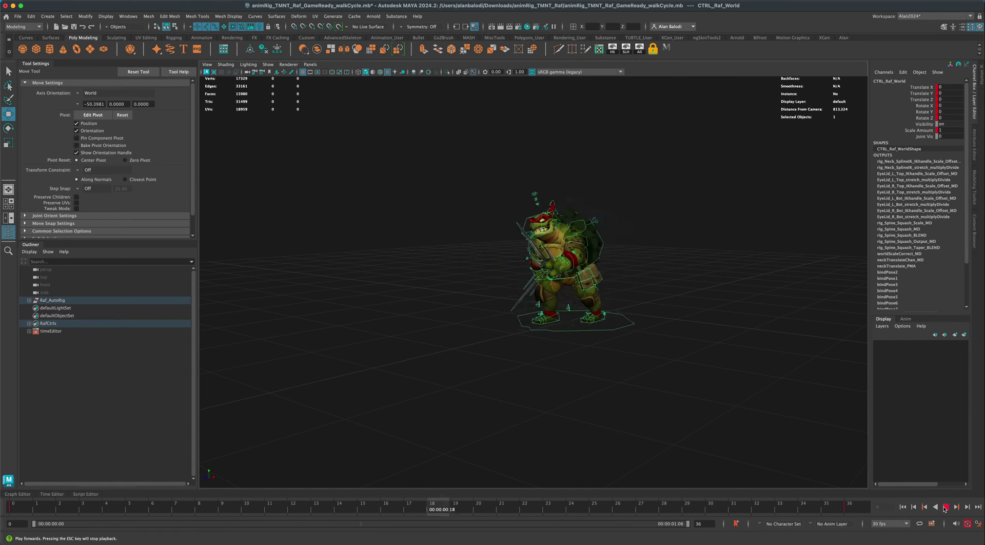
key("Escape")
Pull the world control back to a Translate Z of about 105 at frame 36 and play the animation
left_click(851, 506)
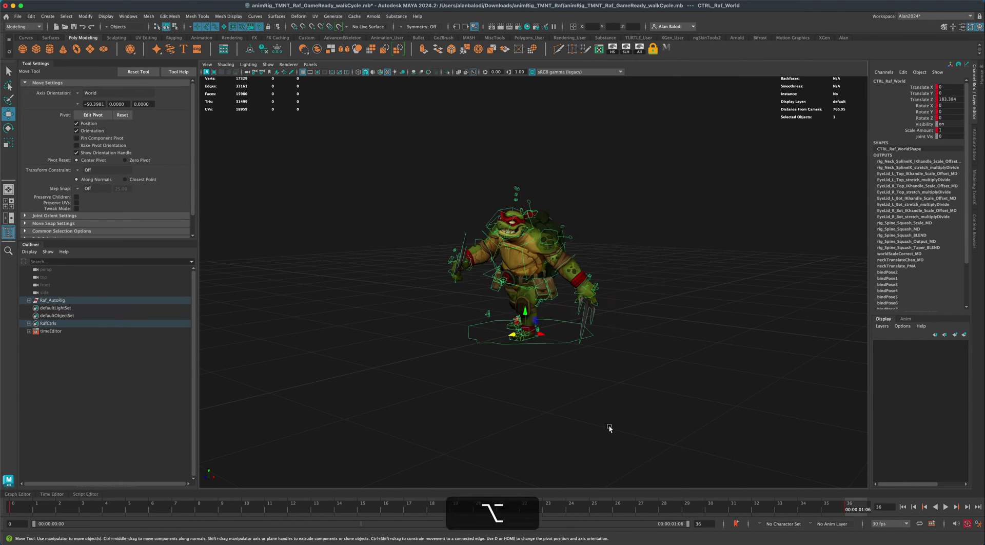
left_click_drag(607, 429, 520, 326, "alt")
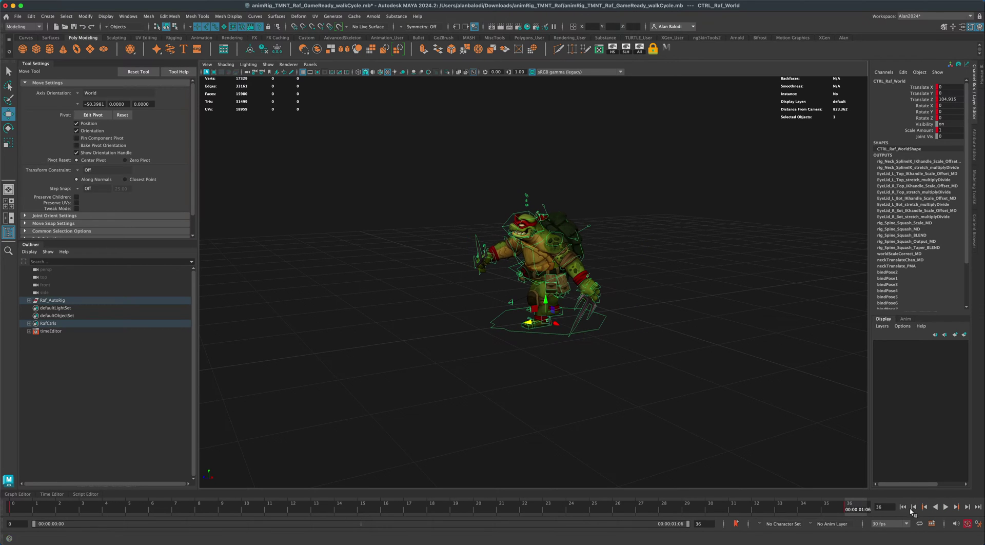
left_click(936, 507)
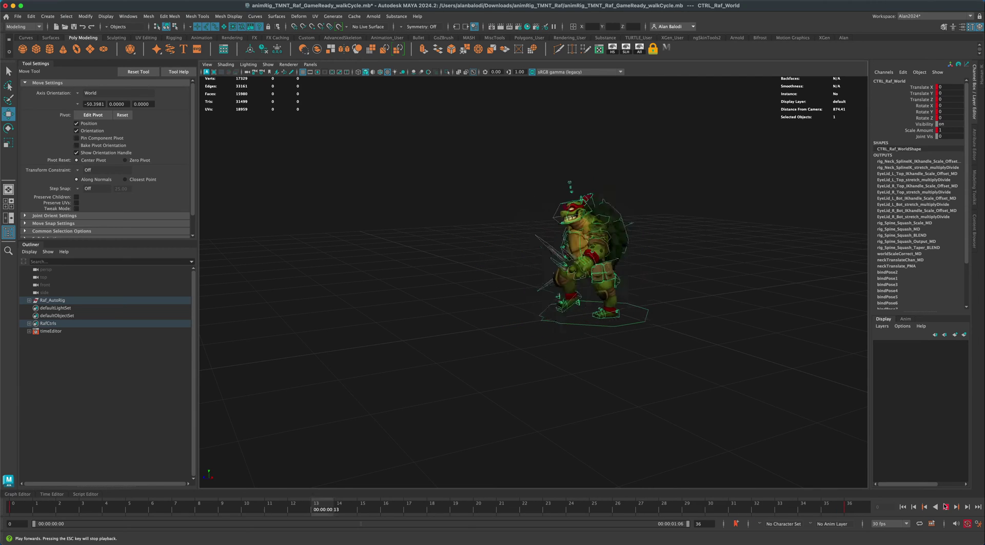
left_click(945, 506)
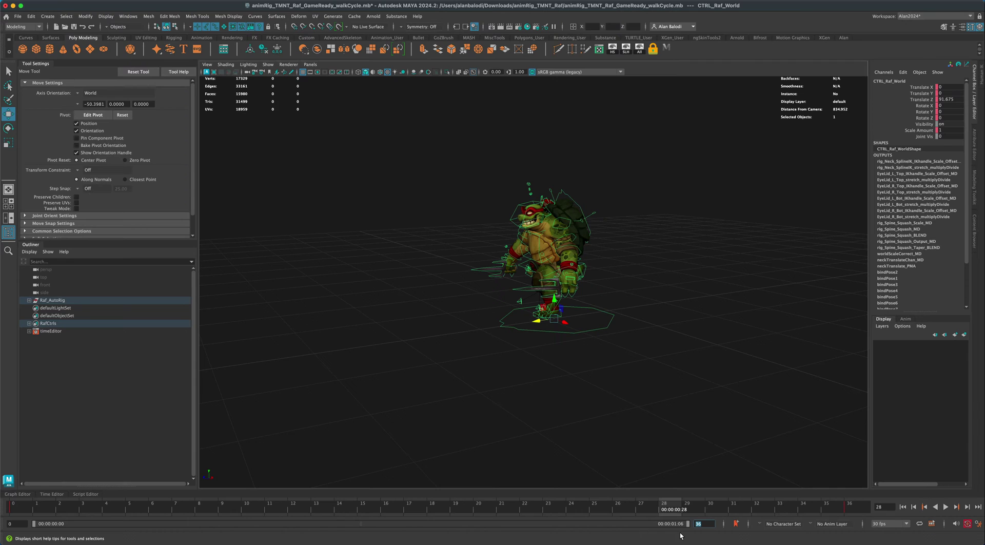
Set the playback end to frame 150 and move the world control's key from frame 36 to frame 150
type("150")
key("Return")
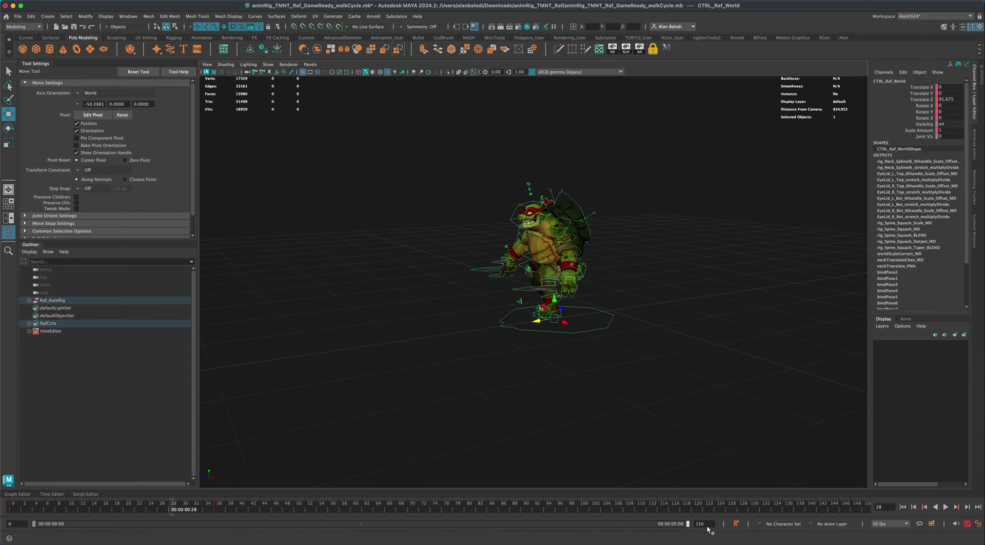
left_click(221, 510)
left_click(215, 506)
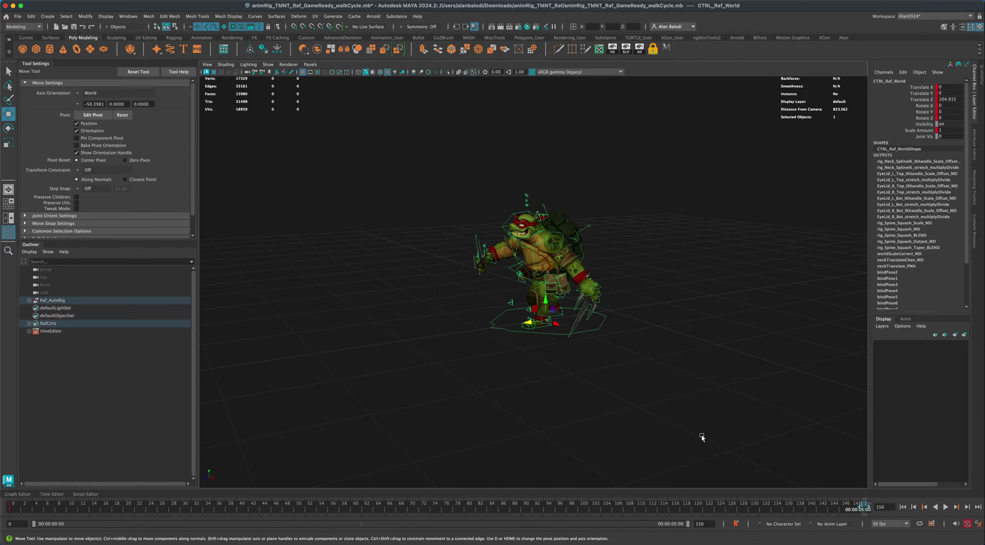
Reselect the world control and move it forward along Z at frame 150 to a Translate Z of about 790
right_click_drag(563, 414, 528, 417, "alt")
middle_click_drag(528, 417, 616, 411, "alt")
left_click_drag(625, 318, 627, 327, "alt")
left_click(602, 349)
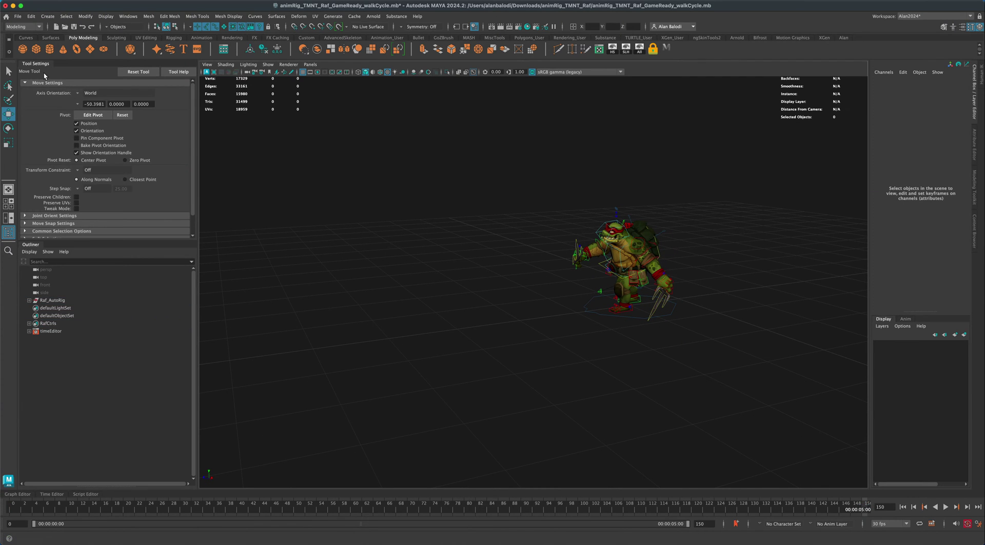
left_click(6, 73)
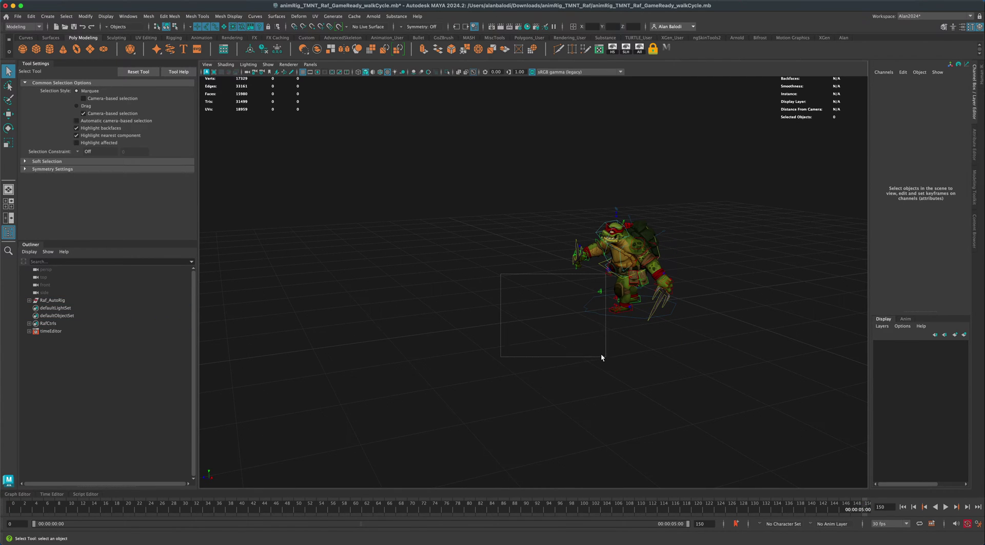
left_click_drag(598, 354, 586, 350)
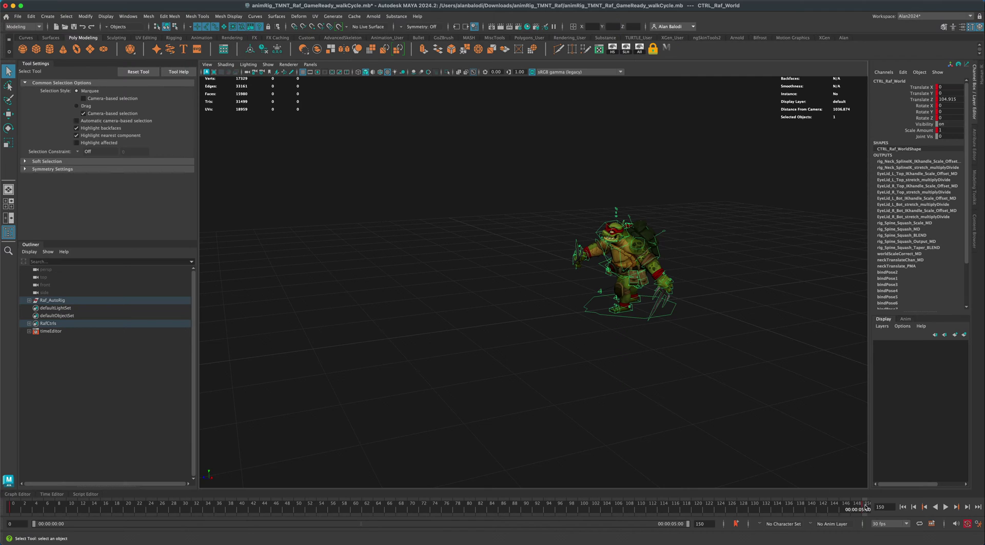
key("w")
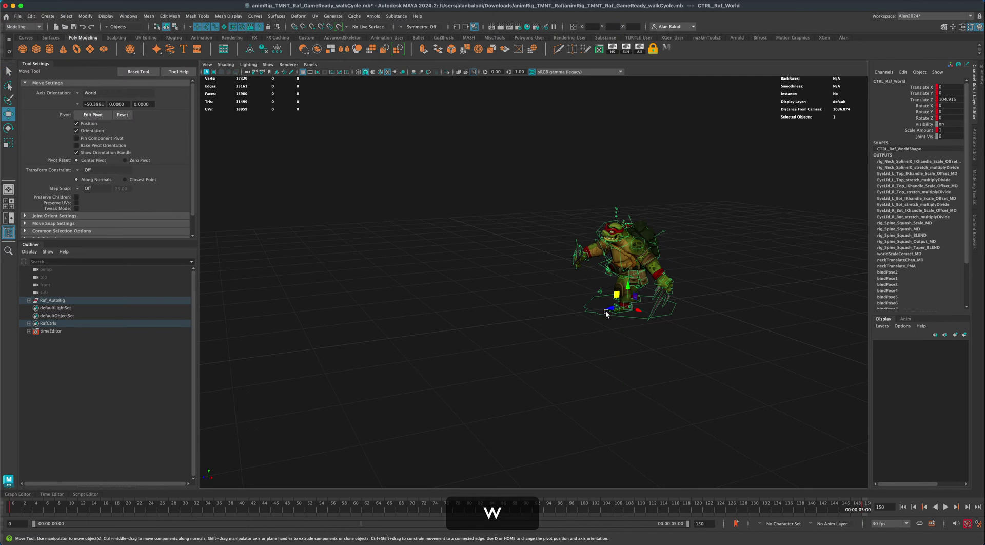
left_click_drag(610, 308, 459, 400)
middle_click_drag(467, 403, 524, 376, "alt")
scroll(524, 376, "down", 3, "alt")
left_click_drag(523, 376, 375, 338, "alt")
middle_click_drag(477, 377, 473, 389, "alt")
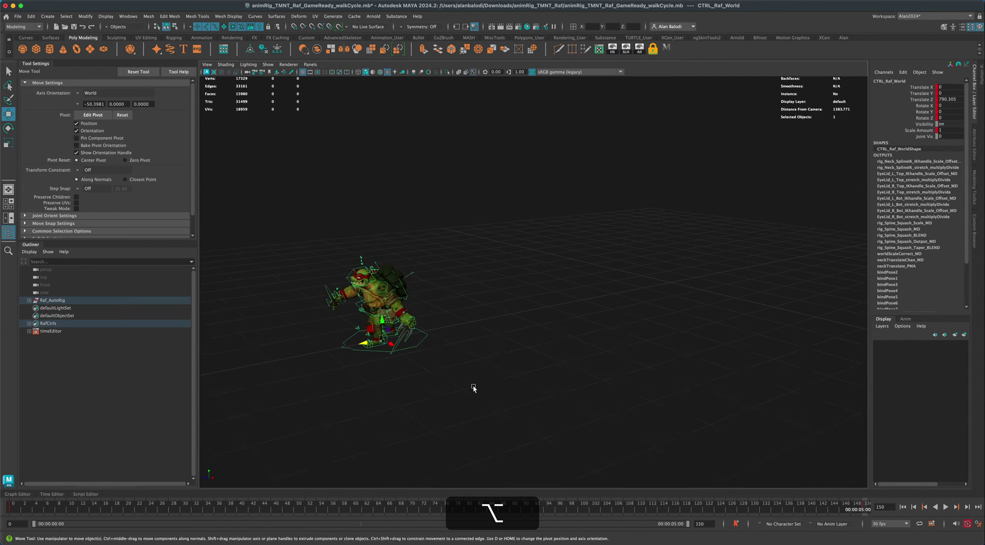
mouse_move(472, 388)
left_mouse_down("alt")
mouse_move(480, 384)
mouse_move(462, 389)
left_mouse_up("alt")
Deselect the control and play the extended 150-frame animation from the start to review the forward walk
left_click(484, 387)
scroll(508, 398, "down", 2)
middle_click_drag(508, 398, 495, 382, "alt")
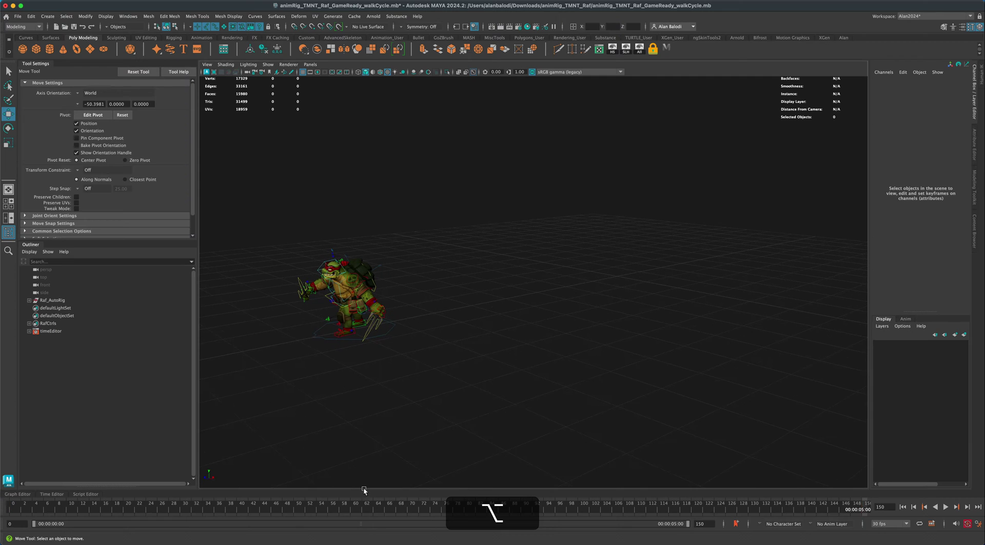
left_click(947, 507)
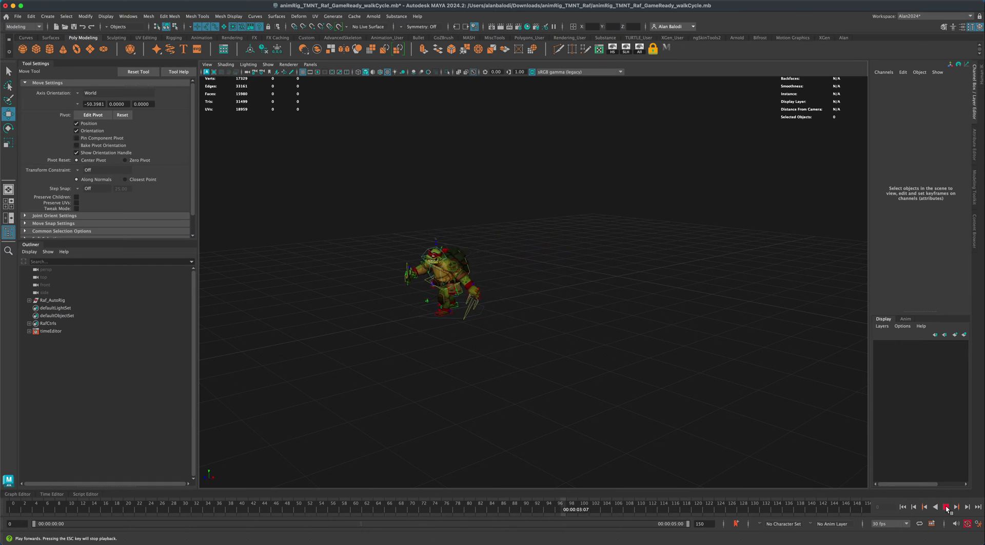
left_click(946, 507)
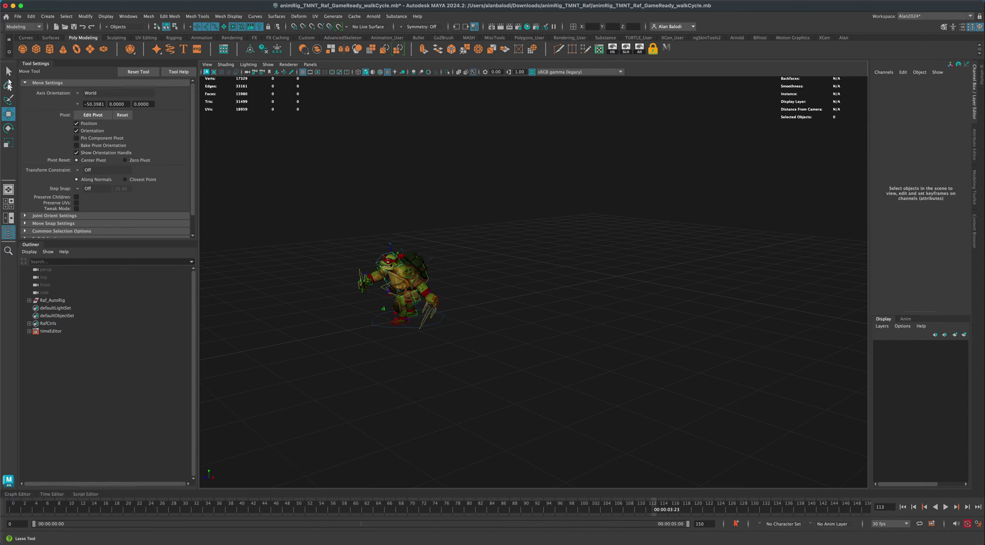
Select the CTRL_Raf_World control at the turtle's feet again with the Select tool
left_click(8, 71)
left_click_drag(308, 209, 577, 393)
left_click(293, 392)
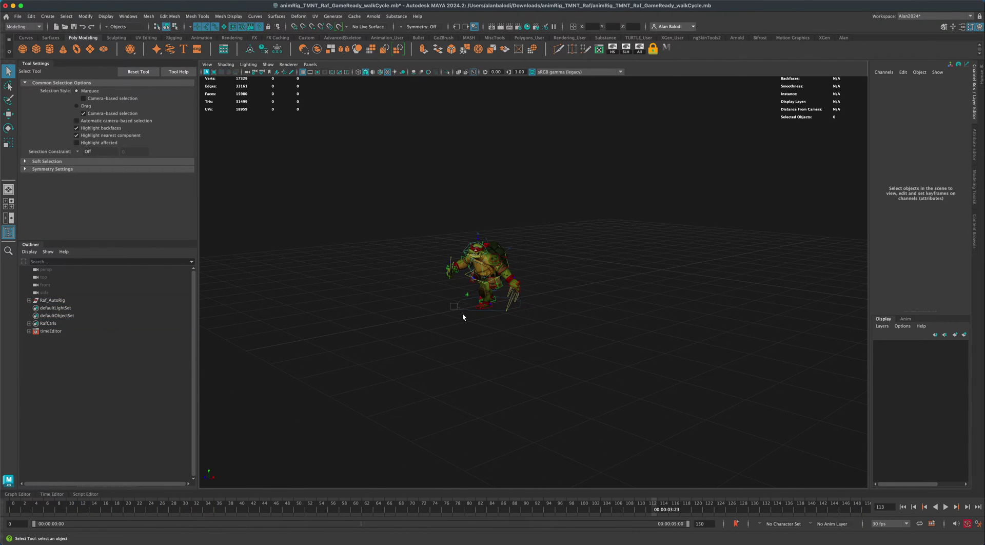
left_click_drag(463, 316, 463, 316)
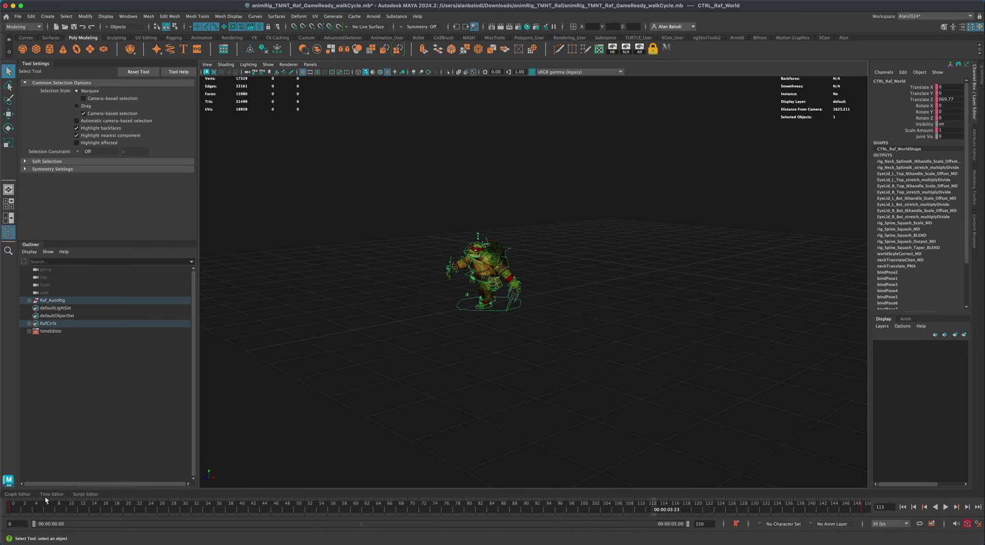
Open the Graph Editor and give the world control's Translate Z curve linear tangents for a constant forward speed
left_click(18, 494)
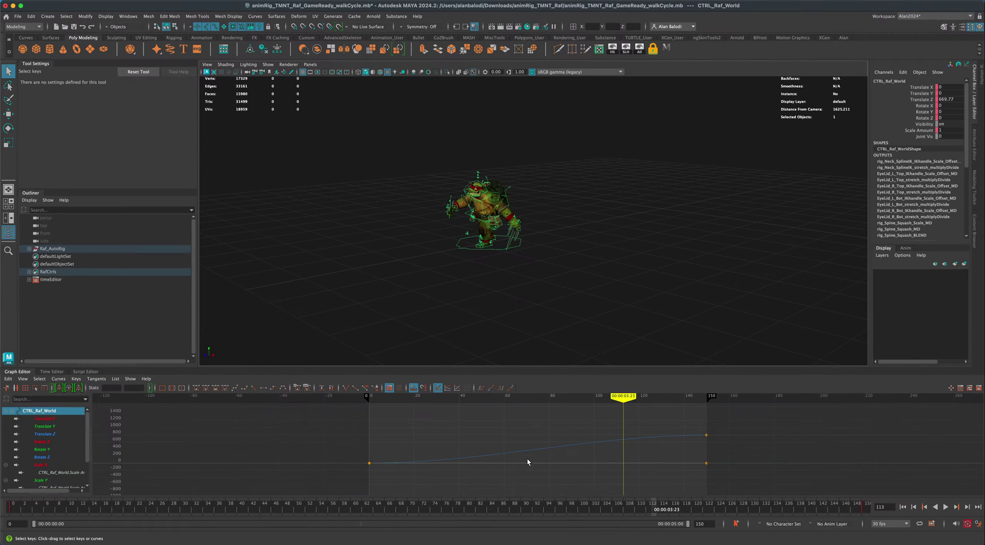
scroll(552, 456, "down", 5)
scroll(488, 302, "up", 2)
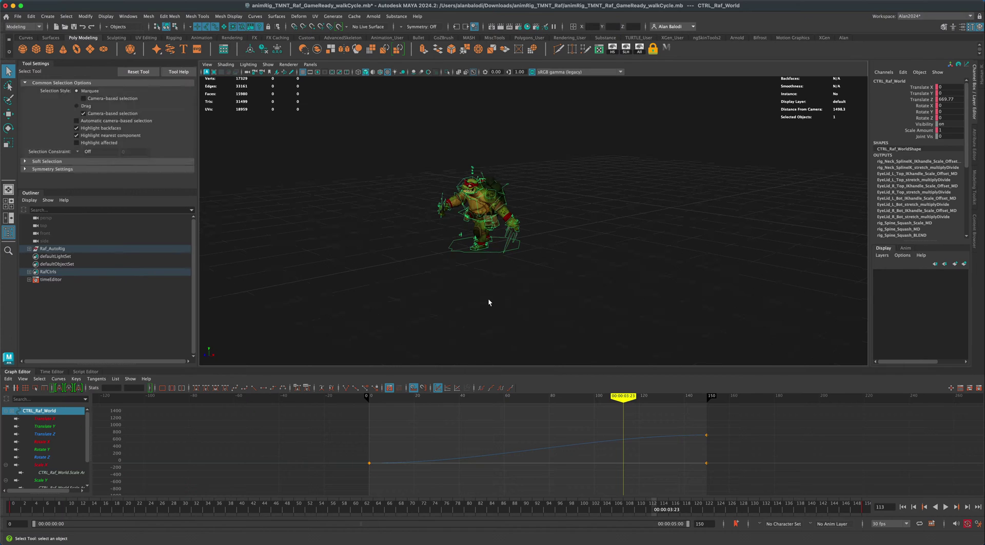
left_click(411, 455)
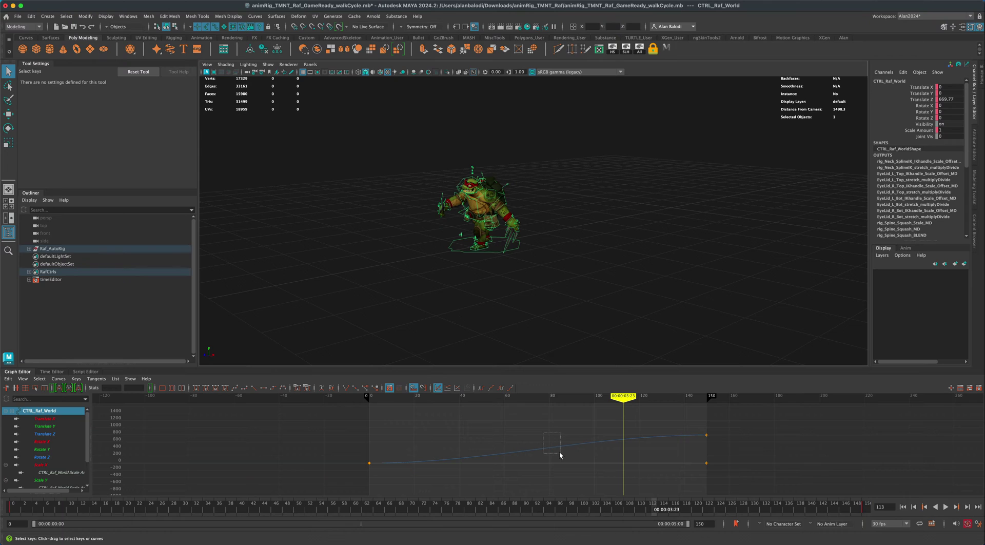
left_click_drag(560, 455, 558, 454)
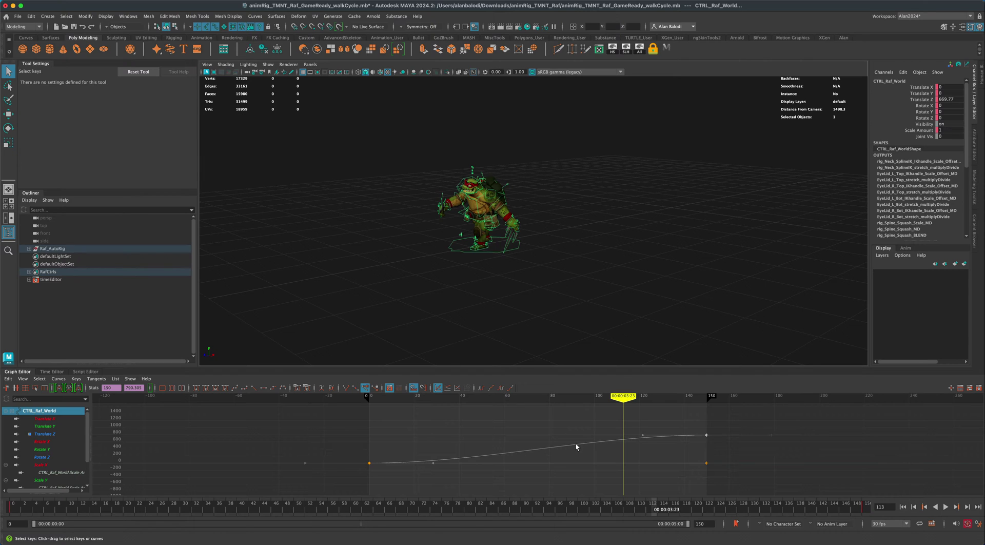
left_click(254, 387)
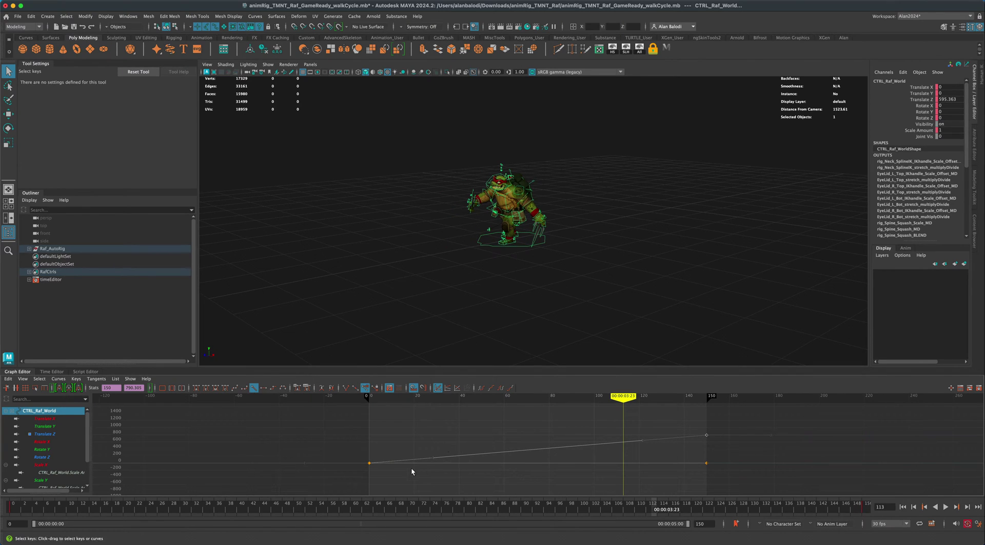
Play the animation from the start to review the turtle's linear forward motion, and stop it
left_click(902, 507)
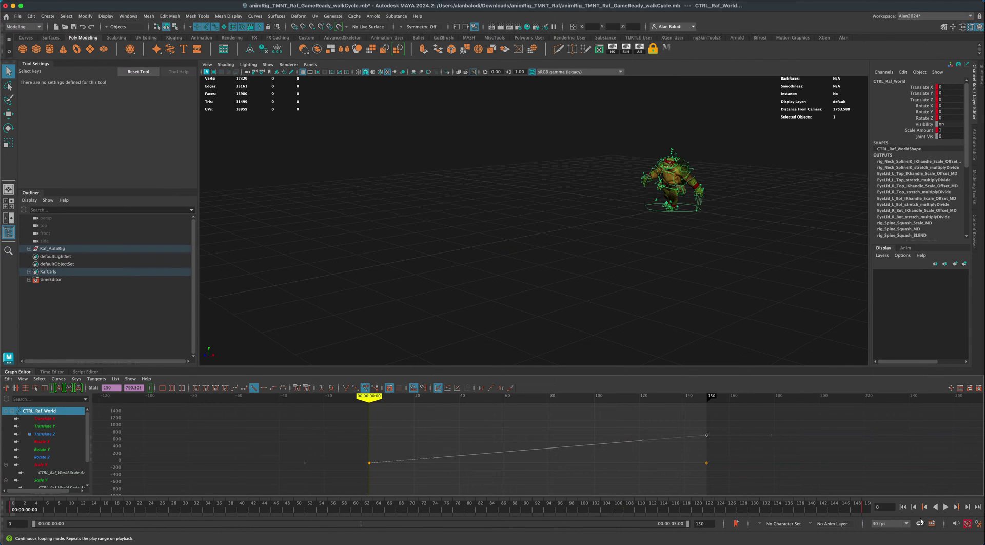
left_click(947, 507)
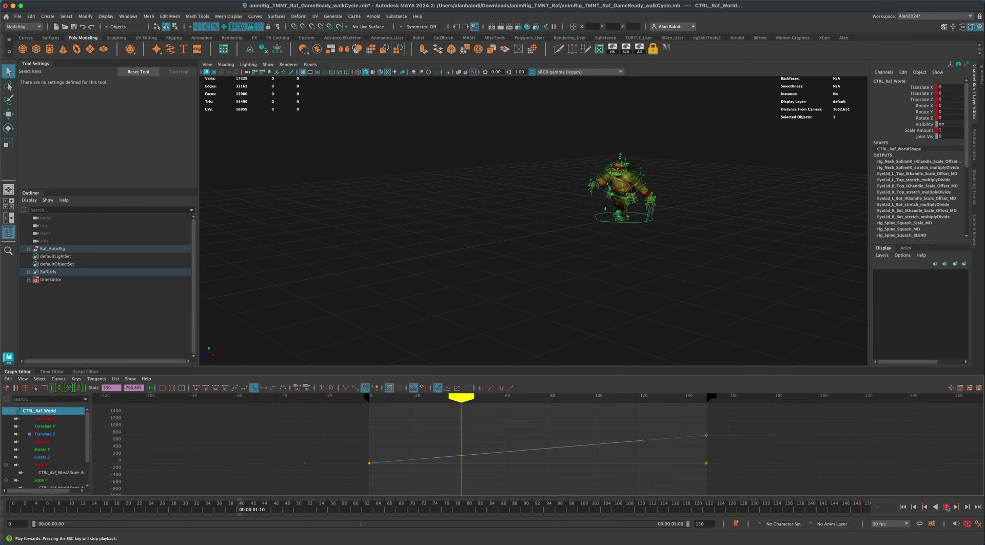
left_click(947, 507)
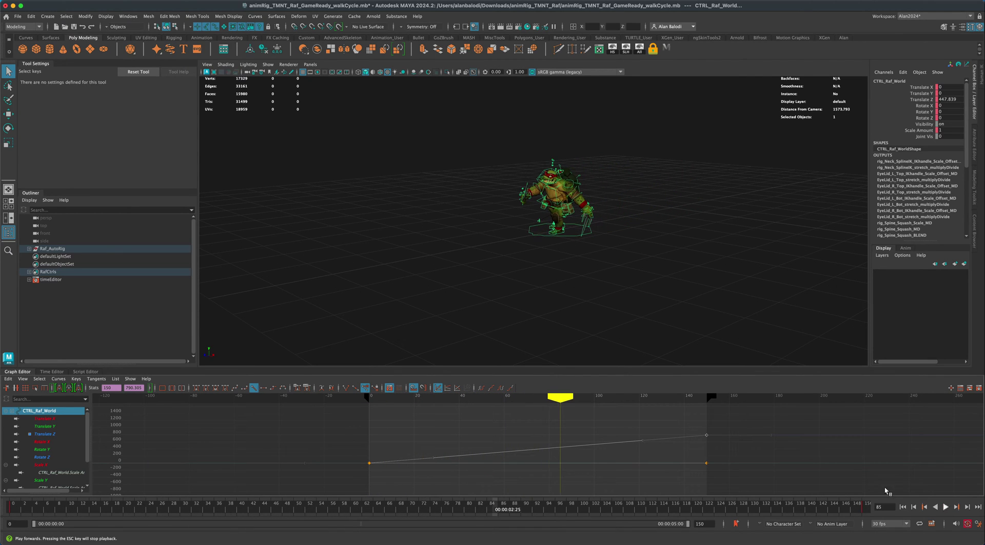
Select all the turtle's rig controls except the world control and apply post-infinity cycle to their animation curves
left_click(588, 436)
left_click(628, 442)
left_click(482, 180)
left_click_drag(537, 182, 620, 251)
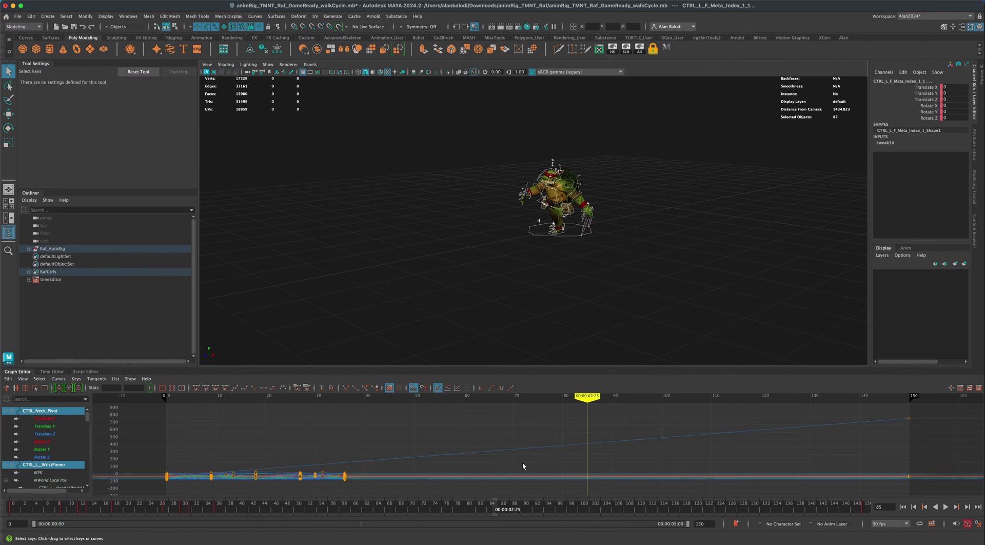
key("shift")
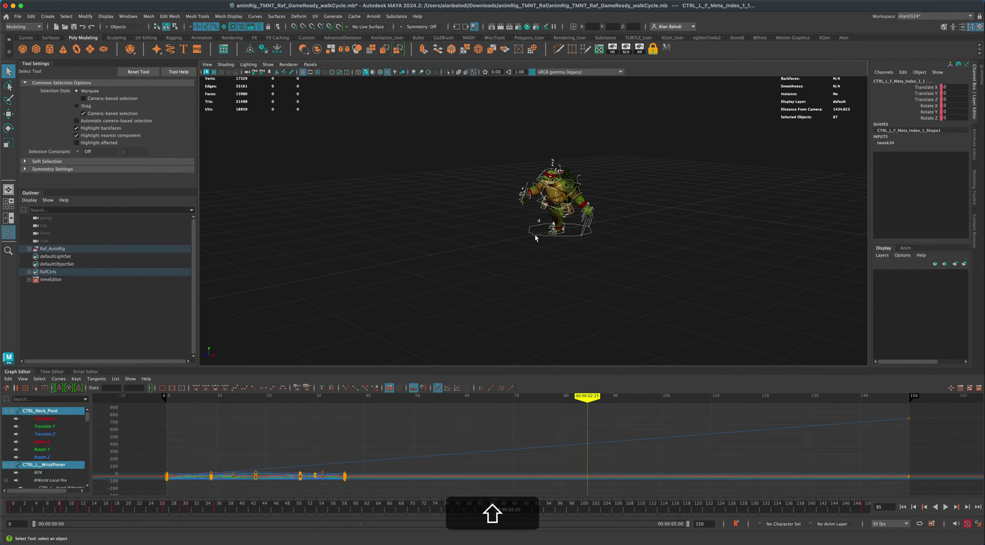
left_click(535, 234, "shift")
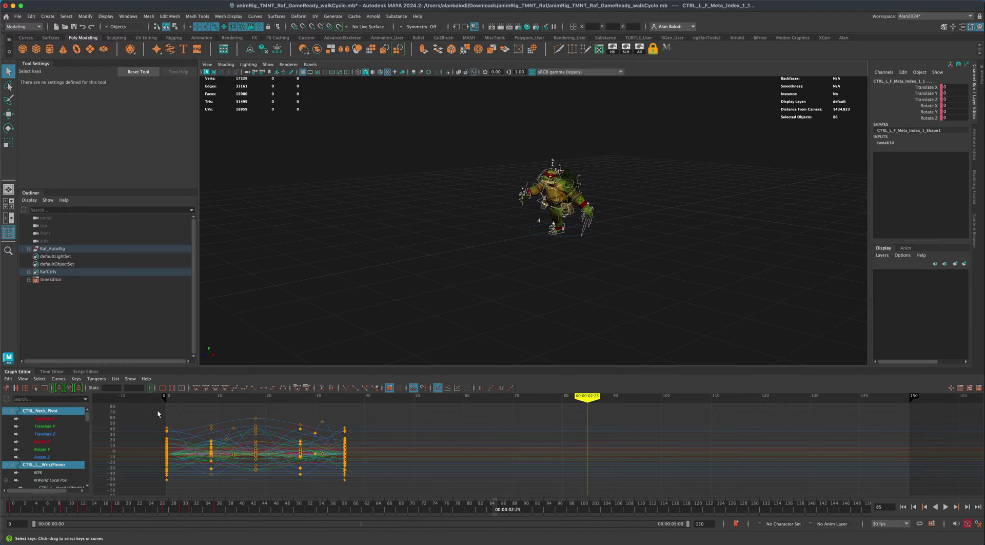
left_click(502, 388)
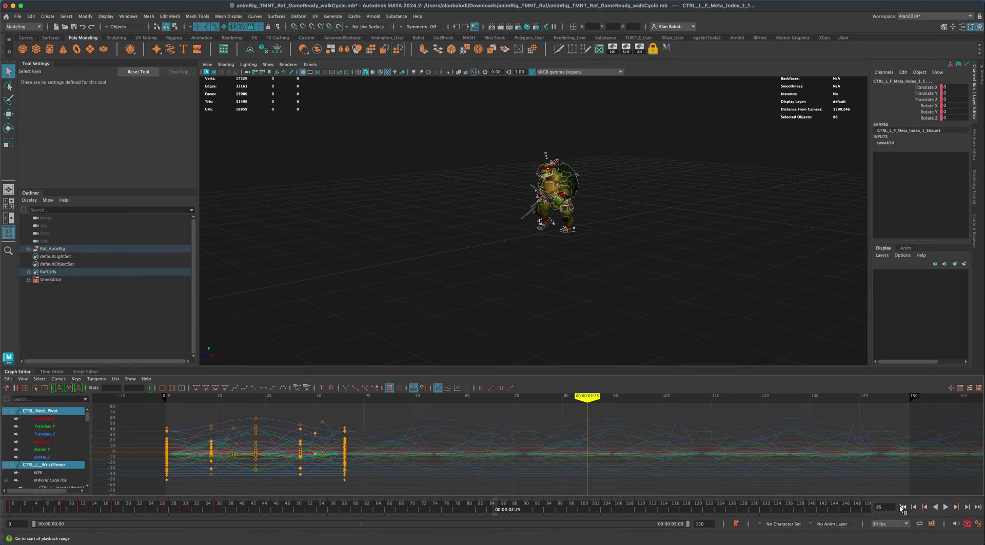
Play the animation from the start several times to review the cycled walk against the forward movement
left_click(902, 506)
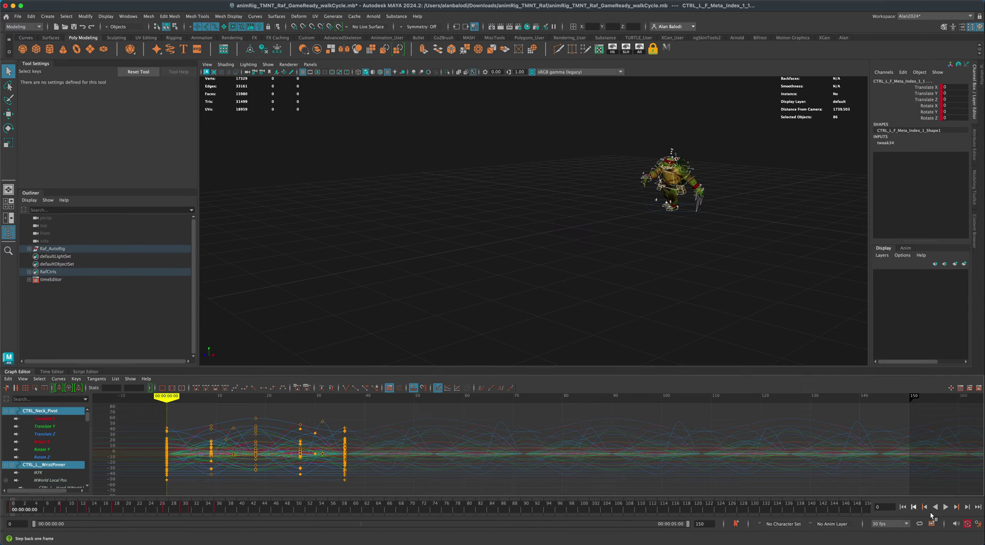
left_click(946, 507)
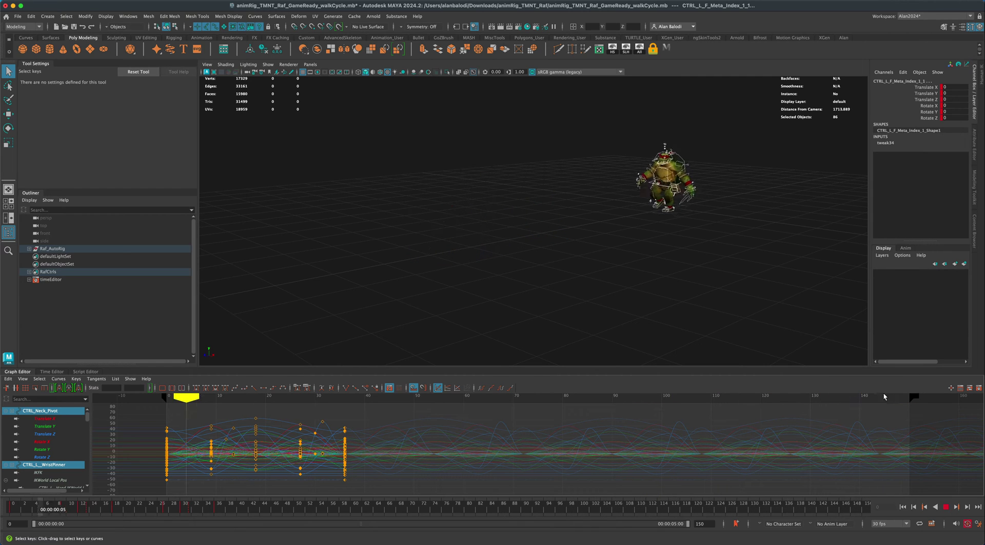
left_click(948, 508)
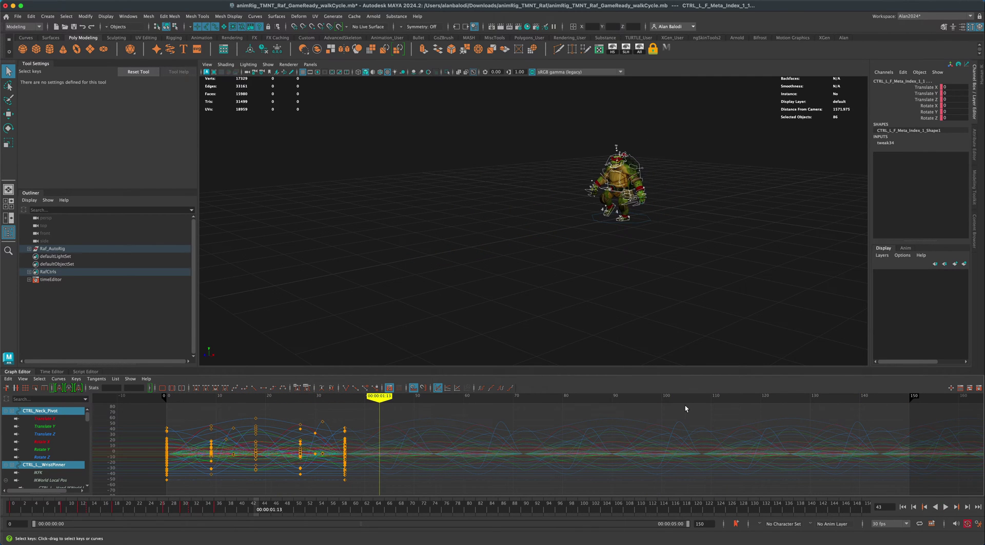
left_click(945, 506)
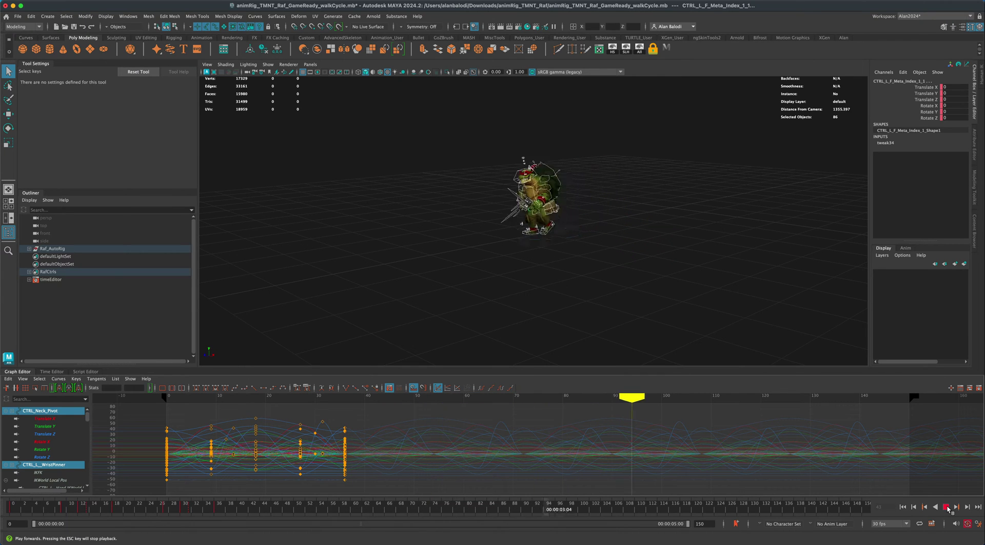
key("Escape")
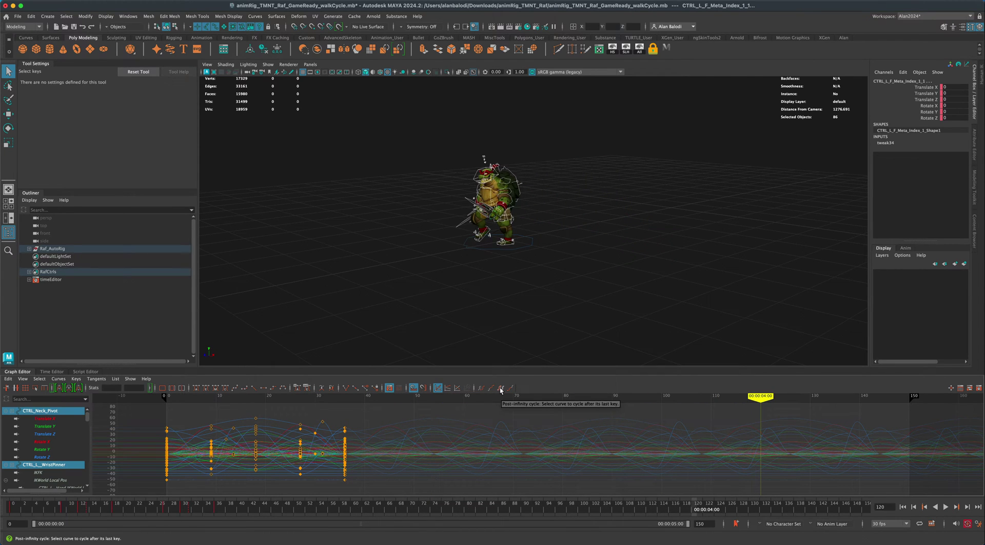
left_click(945, 506)
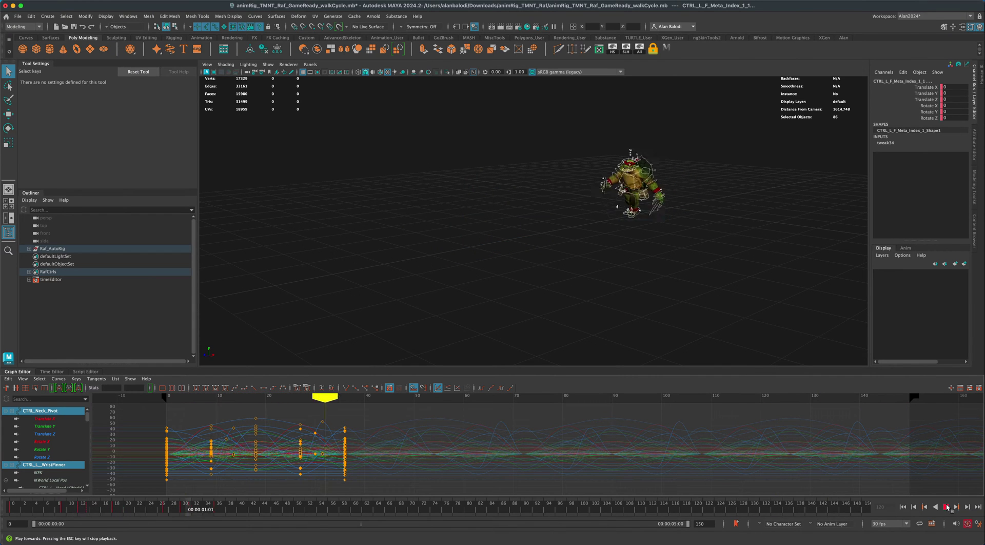
left_click(947, 507)
Select the world control, move it back along Z at frame 150 to a Translate Z of about 686, and replay
left_click(545, 236)
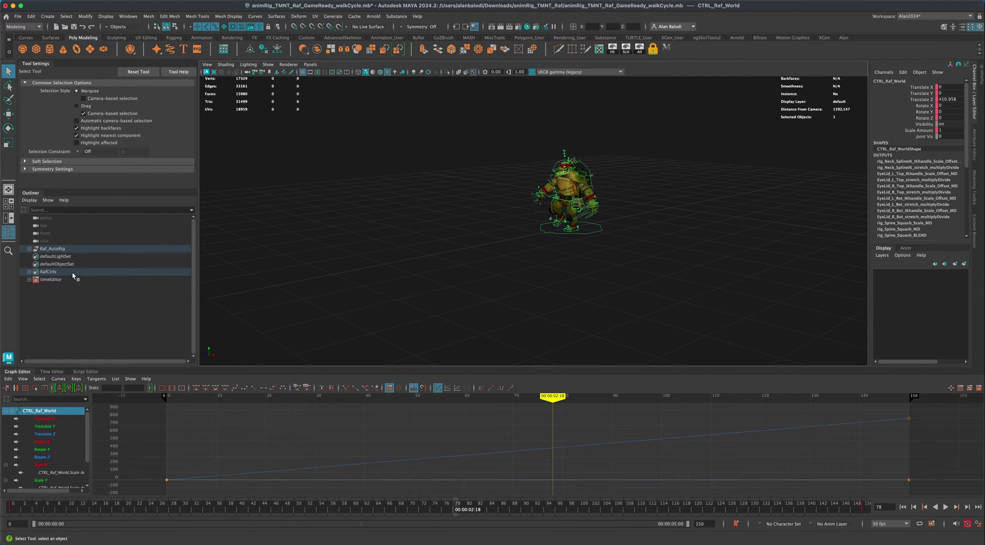
left_click_drag(412, 288, 487, 295, "alt")
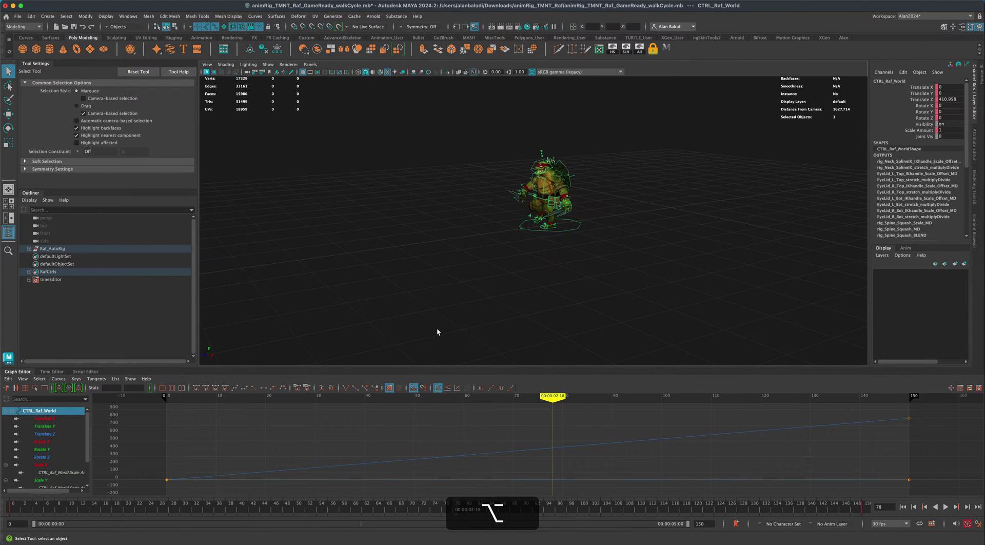
key("w")
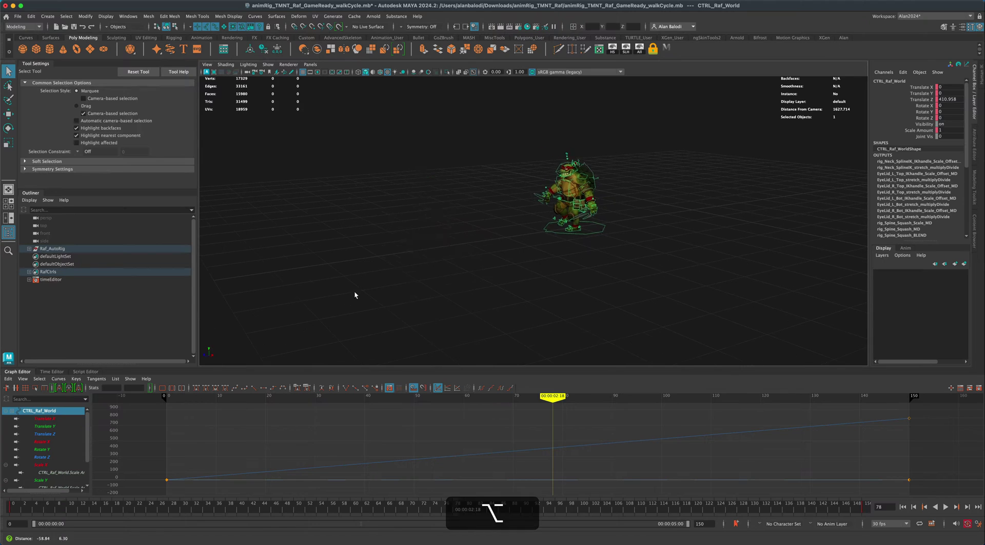
key(".")
left_click_drag(409, 253, 453, 245)
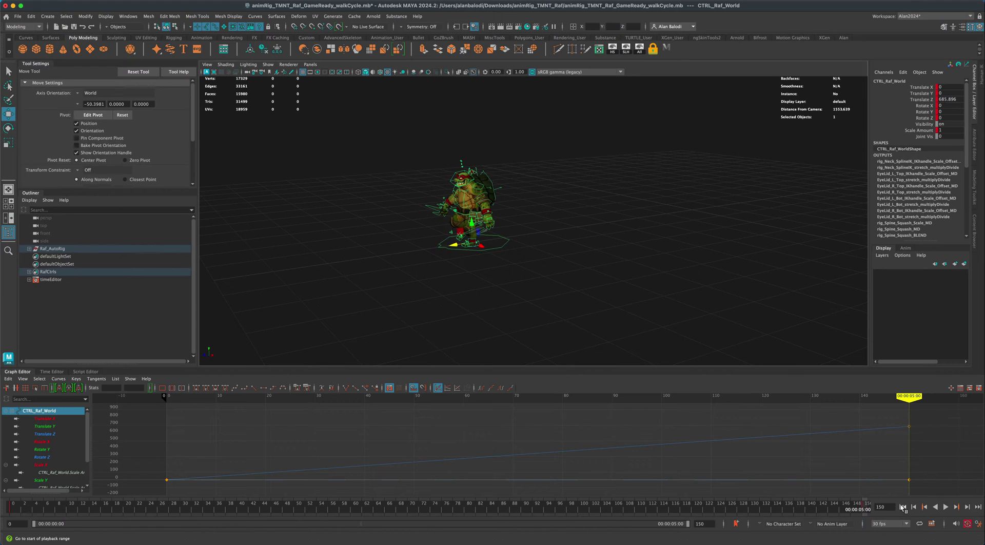
left_click(902, 506)
left_click(945, 506)
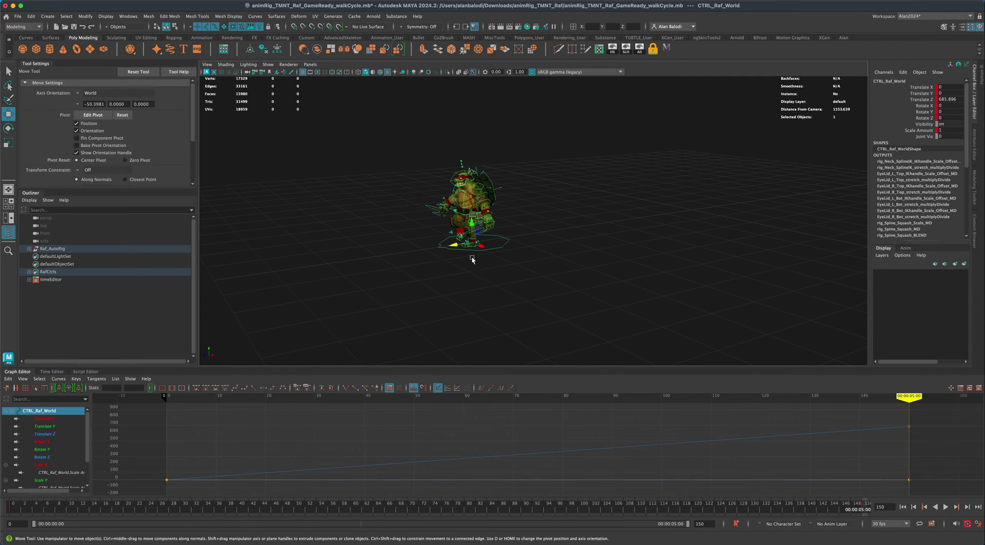
Move the world control back at frame 150 to a Translate Z of about 359 and replay from the start
left_click(456, 245)
left_click_drag(456, 245, 574, 224)
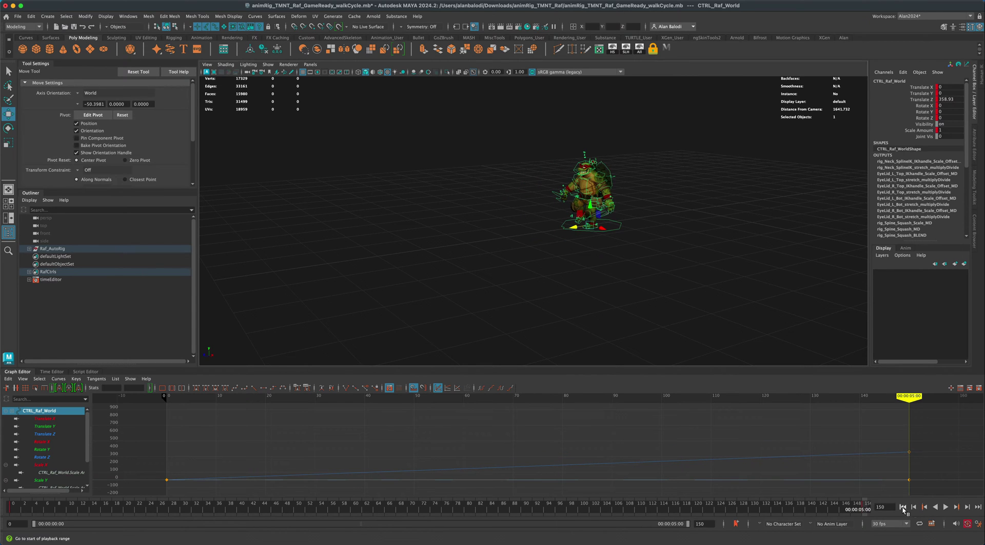
left_click(903, 506)
left_click(946, 507)
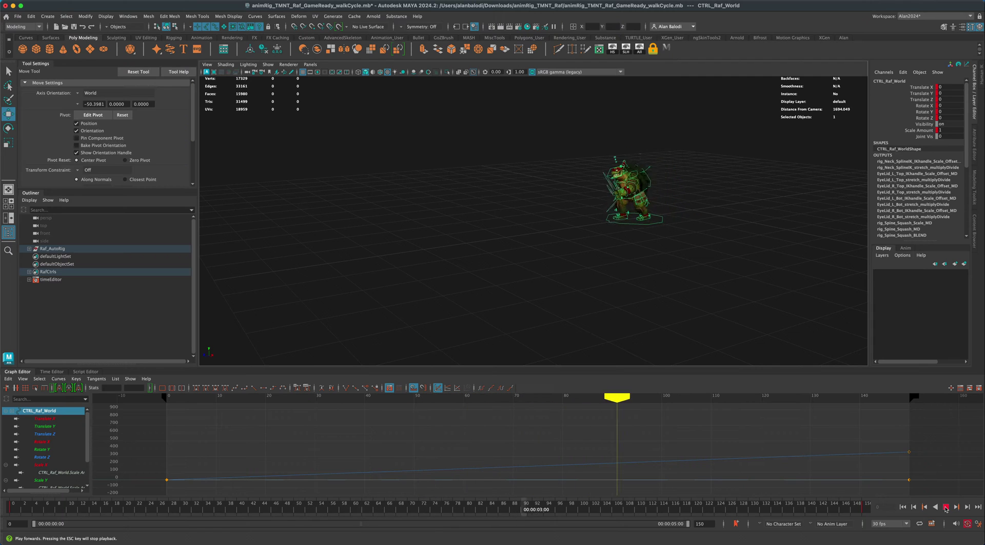
left_click(946, 507)
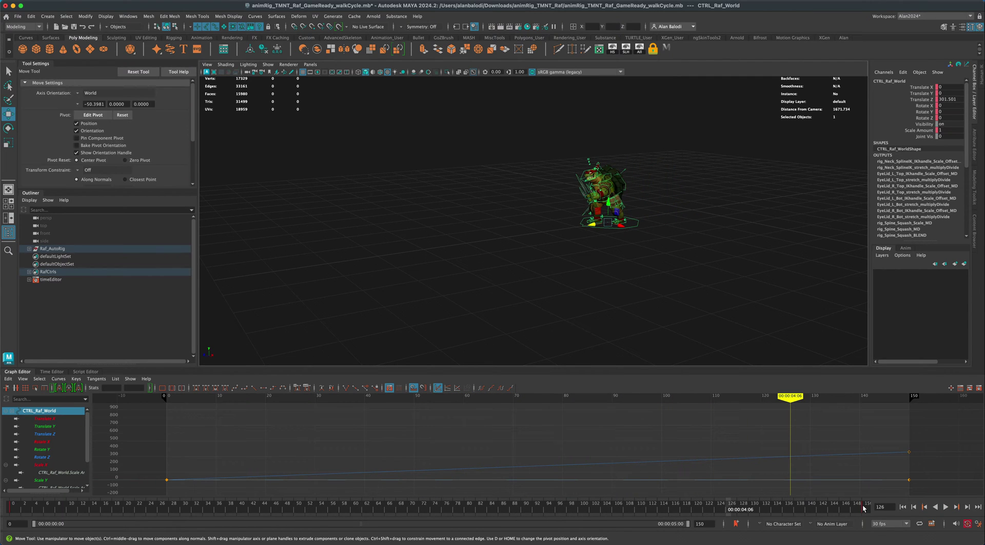
Move the world control forward at frame 150 to a Translate Z of about 425 and start playback
left_click(864, 509)
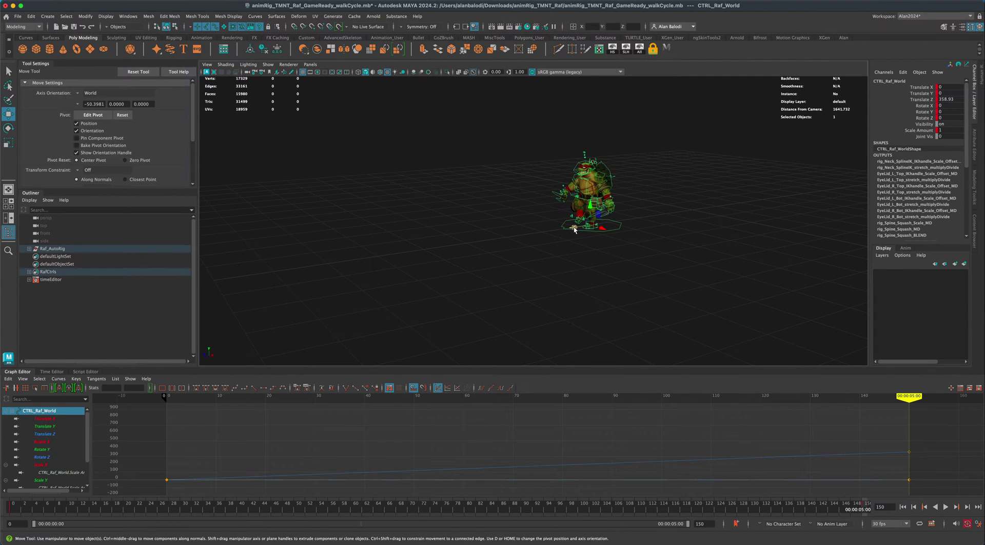
left_click_drag(573, 227, 551, 231)
left_click(947, 507)
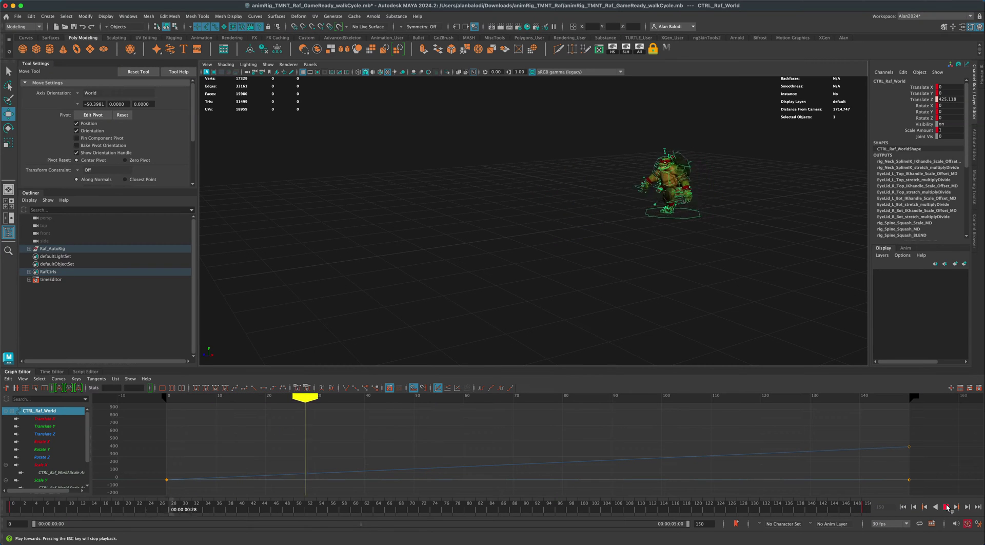
Deselect the world control, watch the walk from another angle for foot sliding, and stop playback
key("q")
left_click(609, 252)
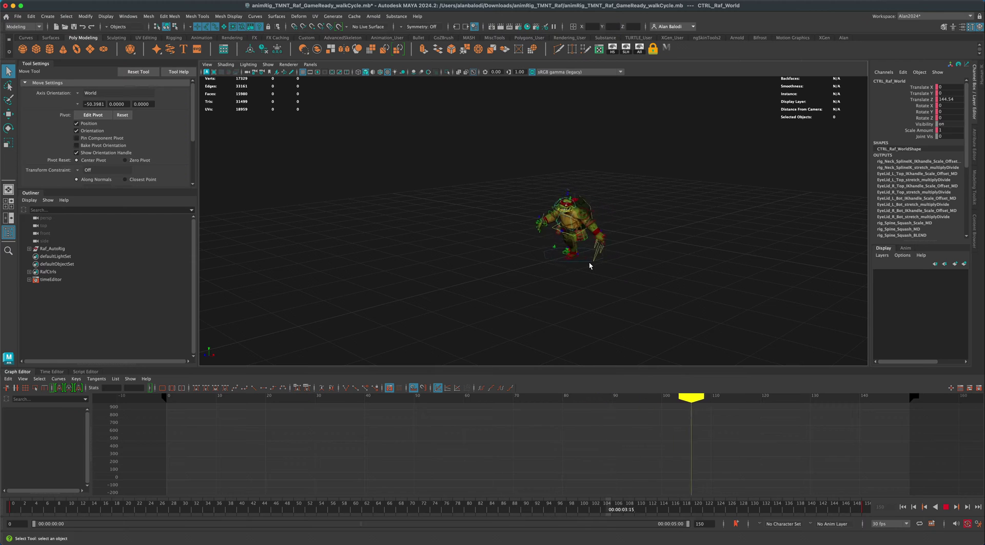
left_click_drag(589, 262, 577, 290, "alt")
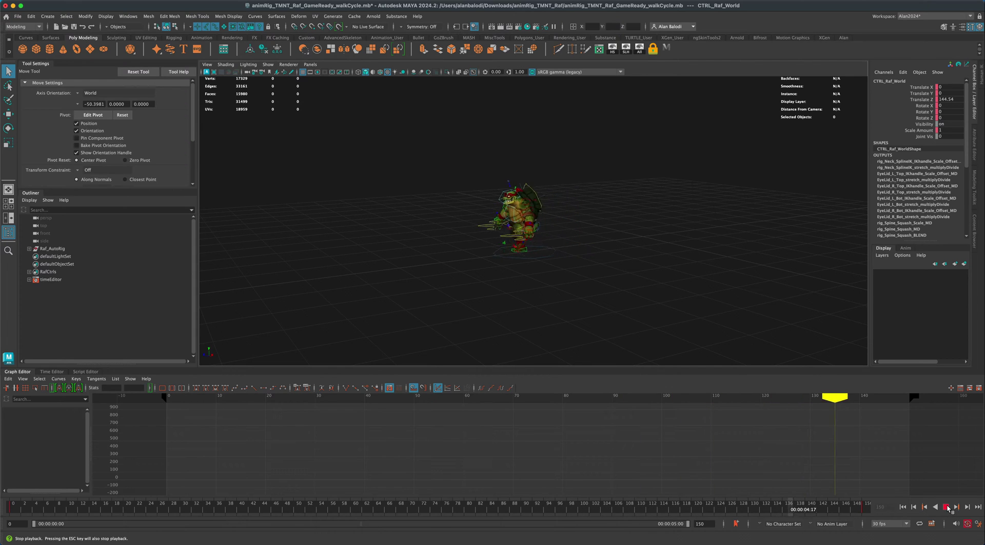
left_click(948, 508)
key("q")
left_click(589, 274)
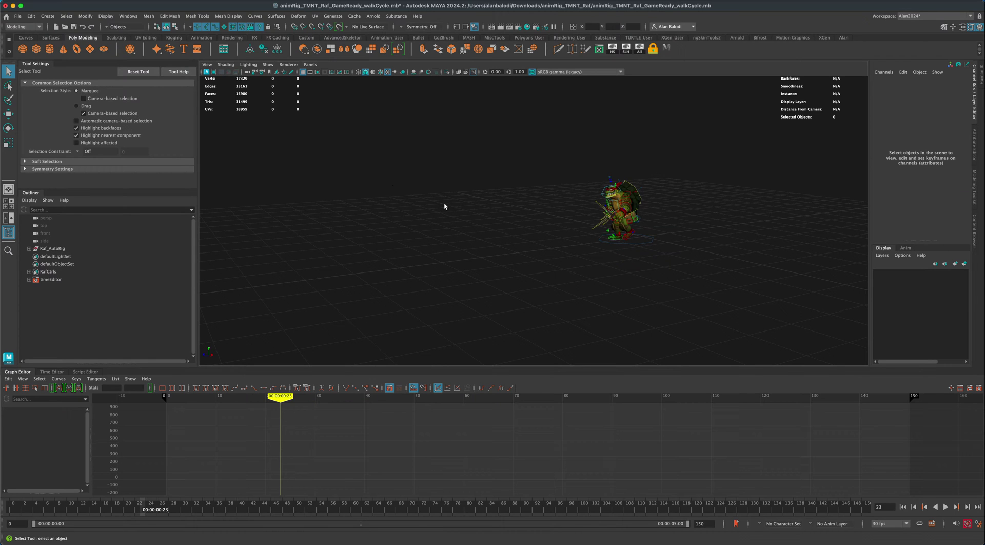
Select the CTRL_Raf_World control at the turtle's feet and view the turtle from a closer, lower side angle
middle_click_drag(583, 247, 571, 260, "alt")
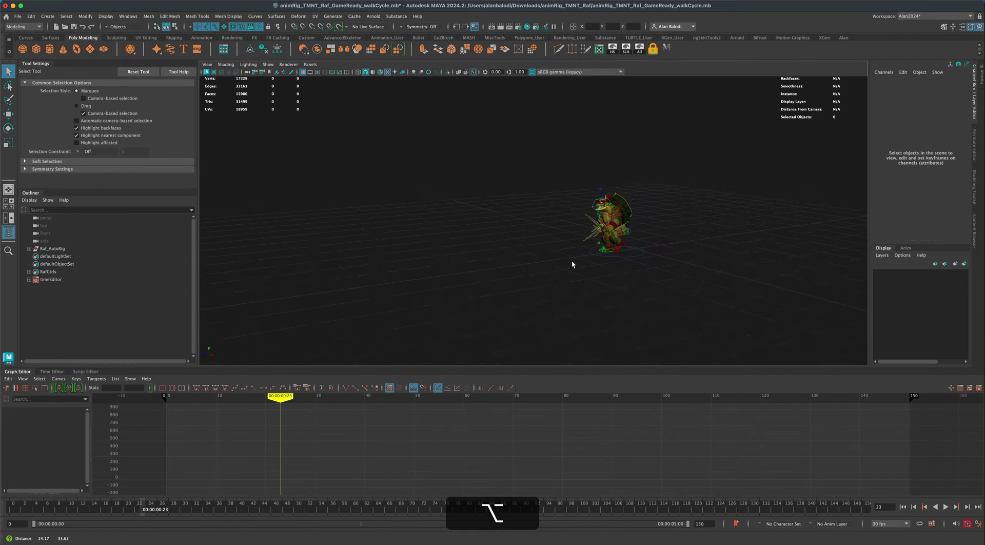
scroll(564, 248, "up", 2, "alt")
middle_click_drag(566, 224, 519, 233, "alt")
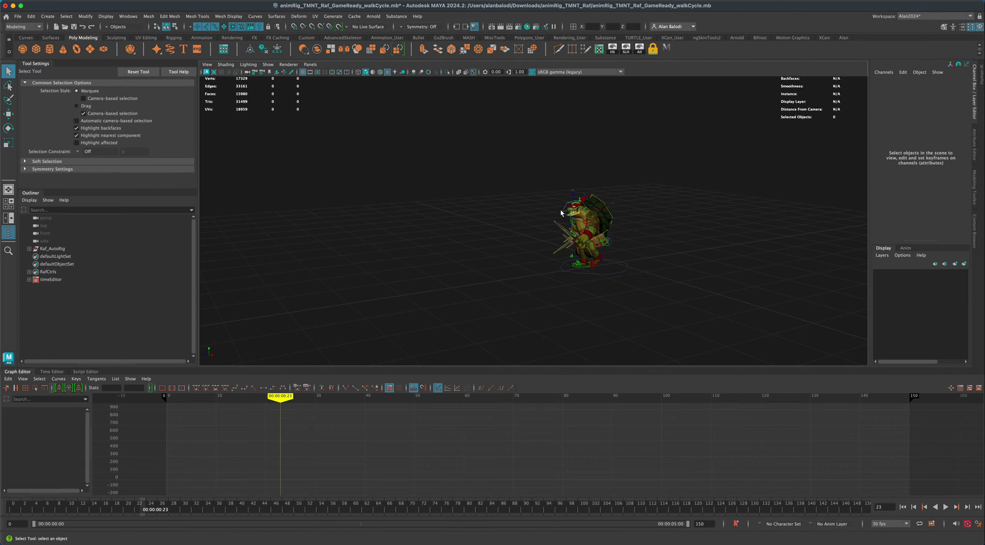
left_click_drag(559, 213, 477, 240, "alt")
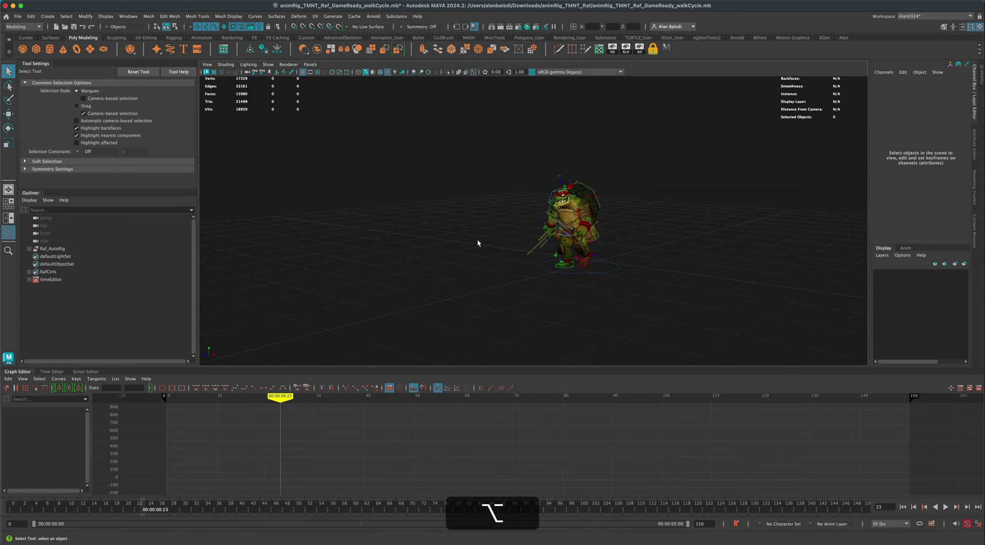
left_click(601, 274)
left_click_drag(592, 287, 572, 286, "alt")
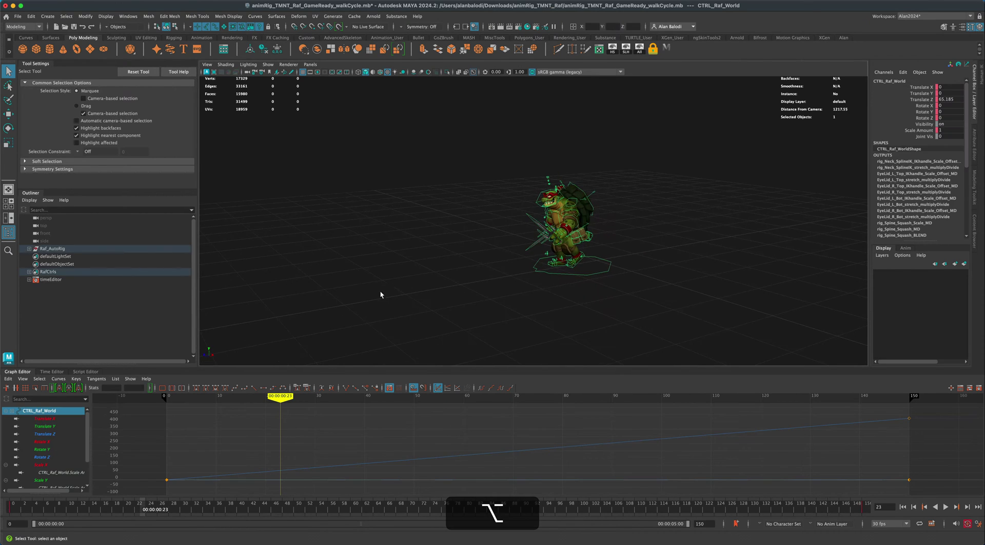
left_click_drag(394, 291, 472, 277, "alt")
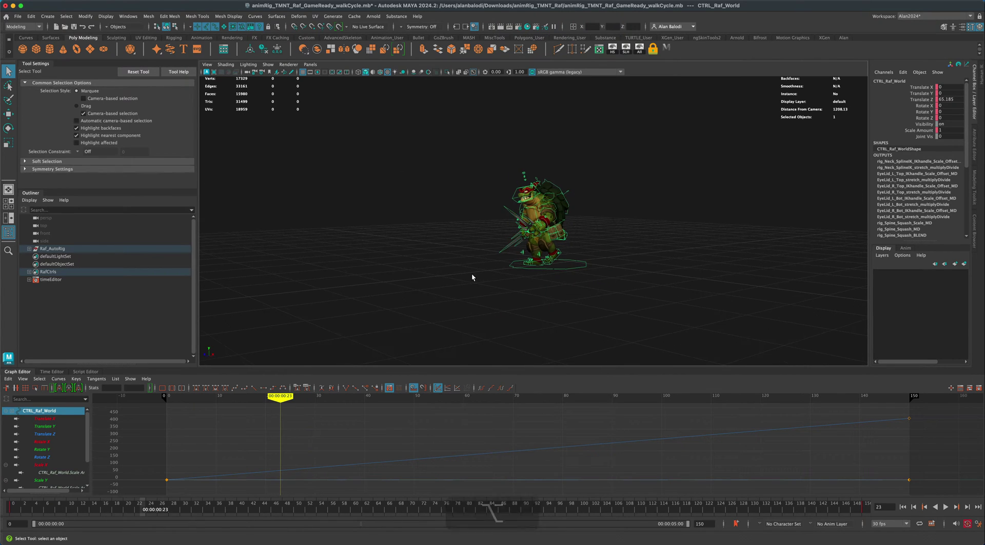
left_click_drag(472, 277, 458, 278, "alt")
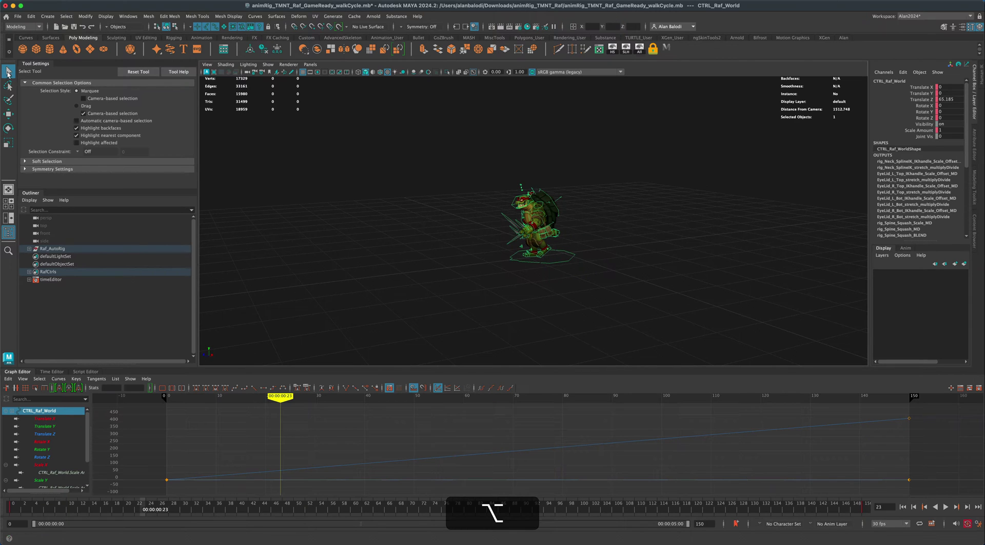
left_click_drag(398, 261, 552, 296, "alt")
left_click(415, 300)
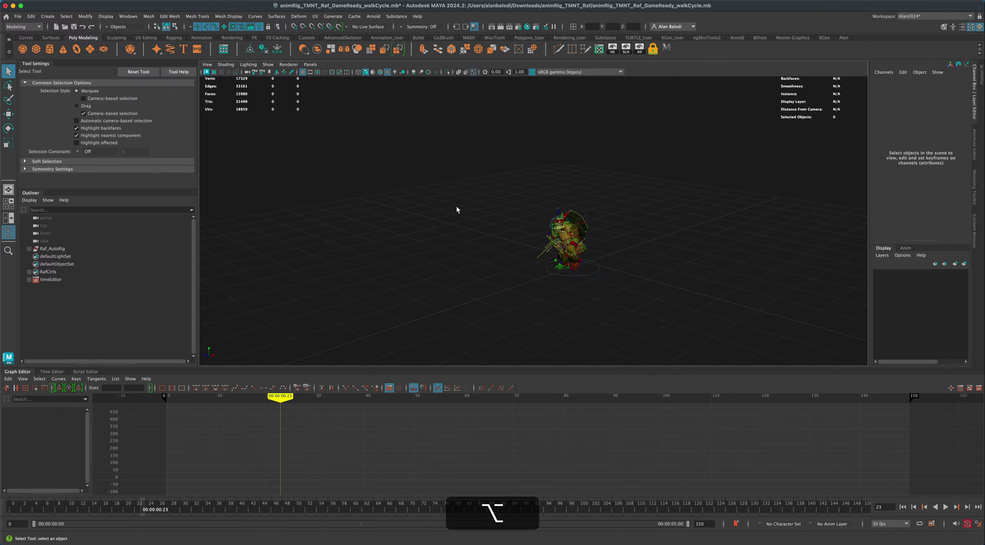
left_click_drag(453, 214, 546, 249, "alt")
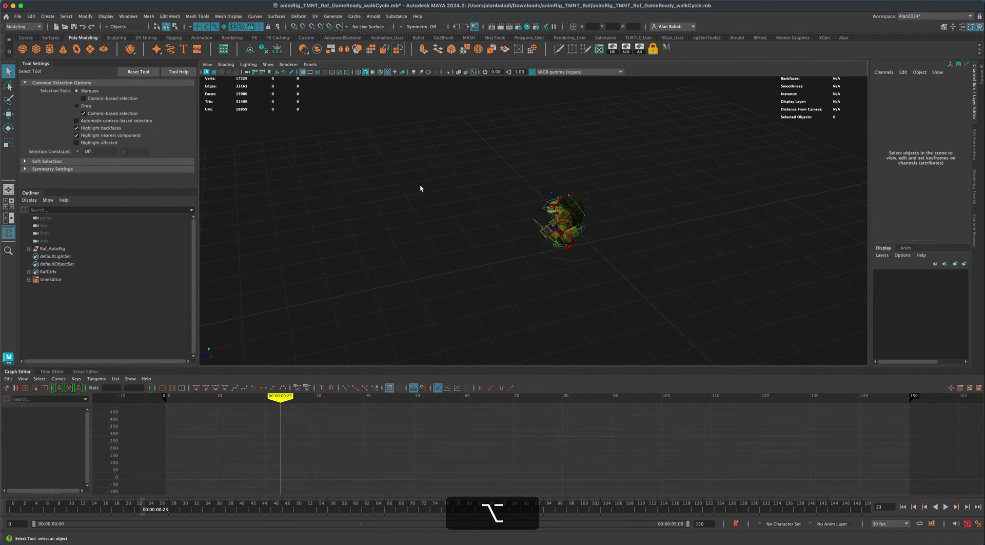
left_click_drag(418, 180, 536, 228, "alt")
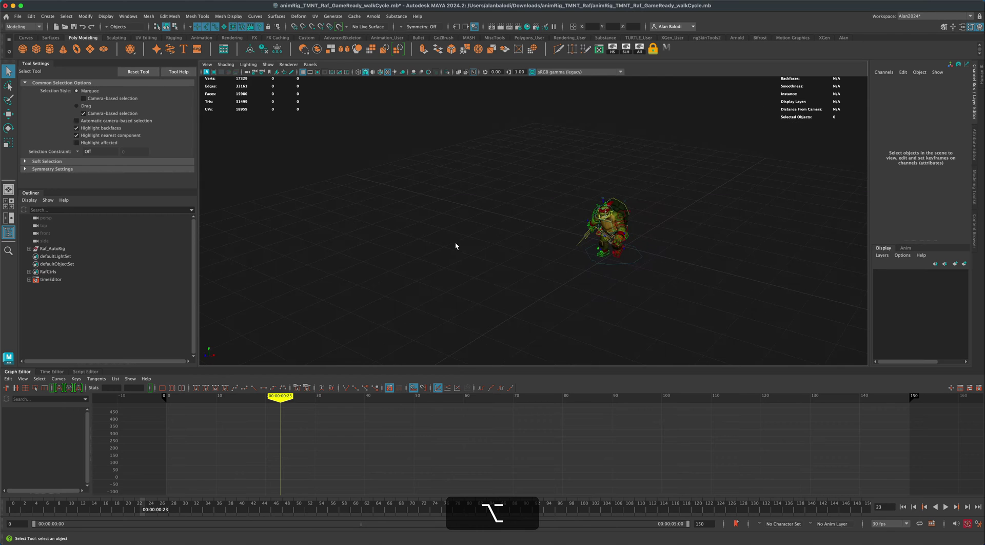
mouse_move(468, 243)
left_mouse_down("alt")
mouse_move(487, 247)
mouse_move(473, 237)
mouse_move(481, 241)
left_mouse_up("alt")
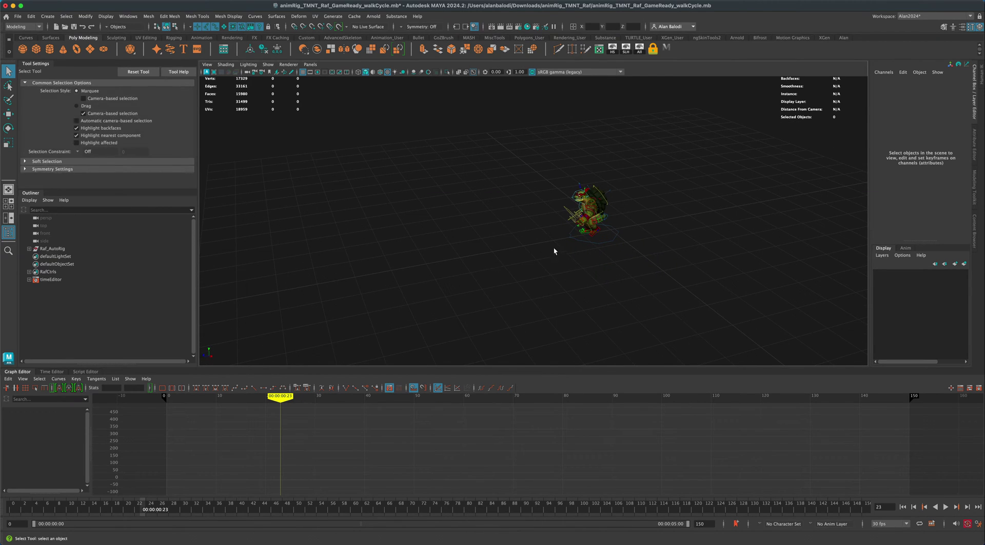
Delete all animation keys on the CTRL_Raf_World control and return to frame 0
left_click_drag(576, 246, 573, 246)
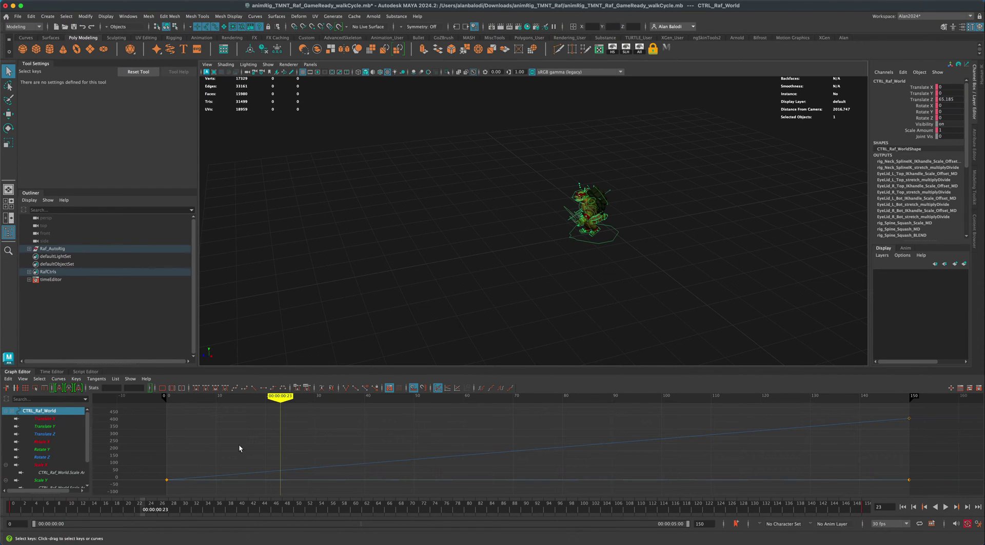
key("f")
left_click_drag(351, 419, 731, 486)
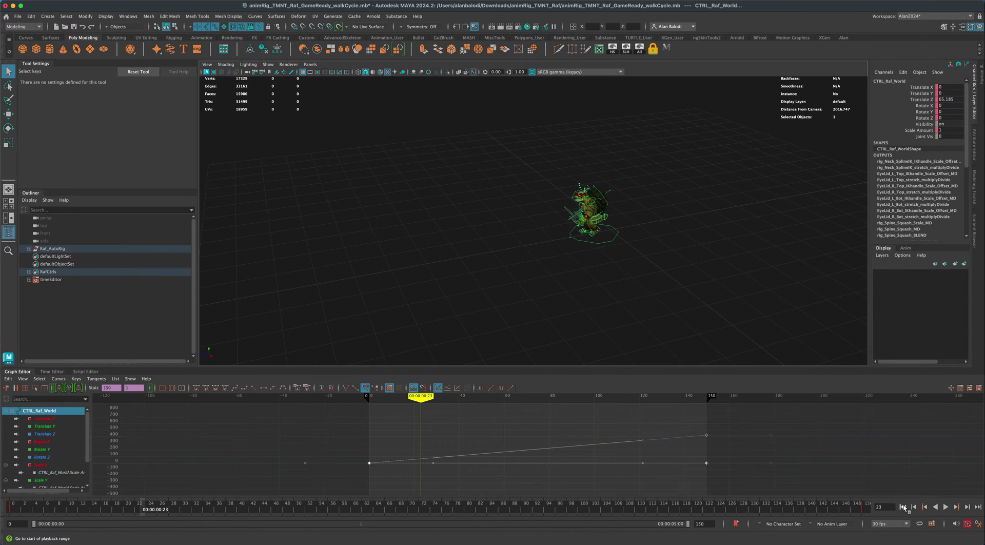
left_click(903, 506)
key("Delete")
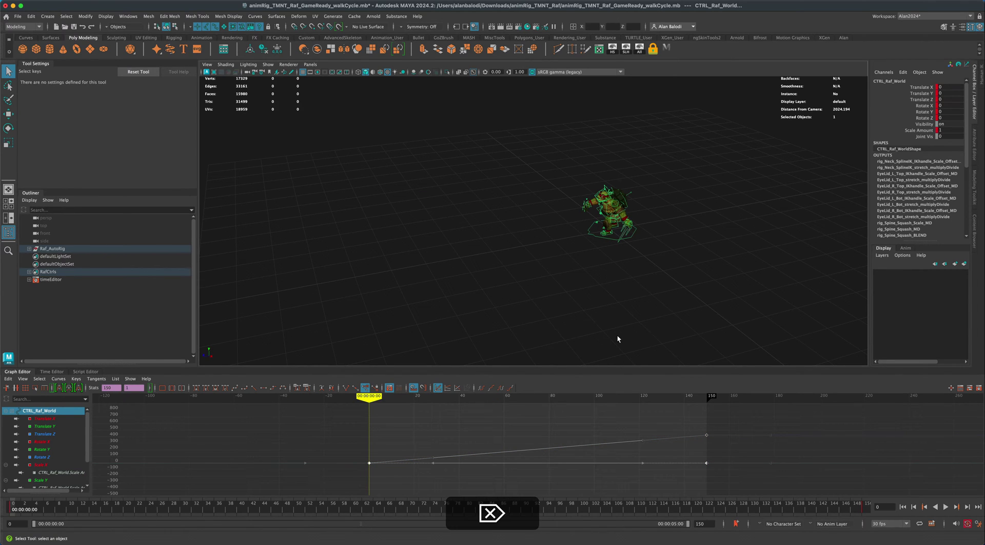
Play the walk cycle to check it in place, and return to the first frame
left_click(946, 506)
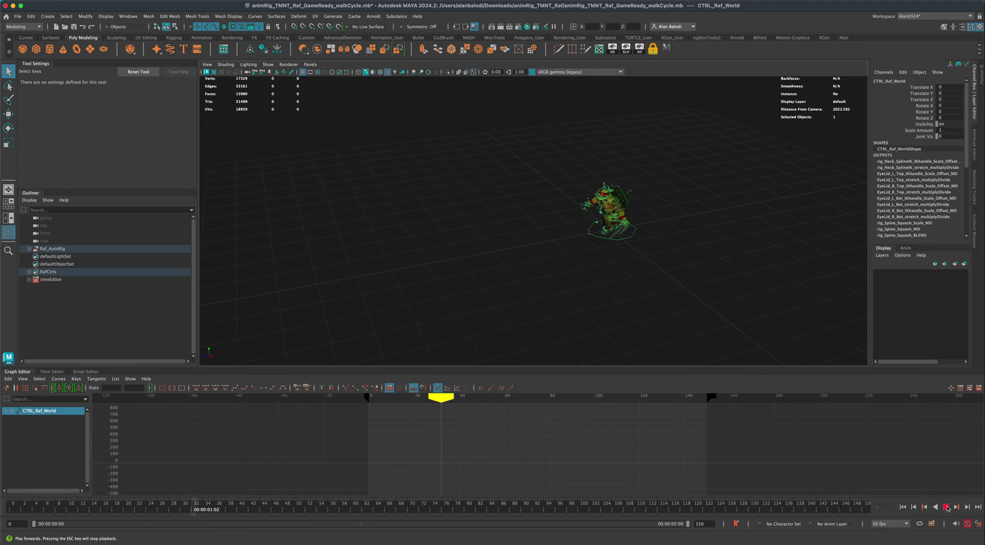
left_click(946, 507)
left_click(903, 507)
Draw a cubic EP curve on the ground, starting beside the turtle and looping around it as a walking path
left_click_drag(569, 317, 568, 314, "alt")
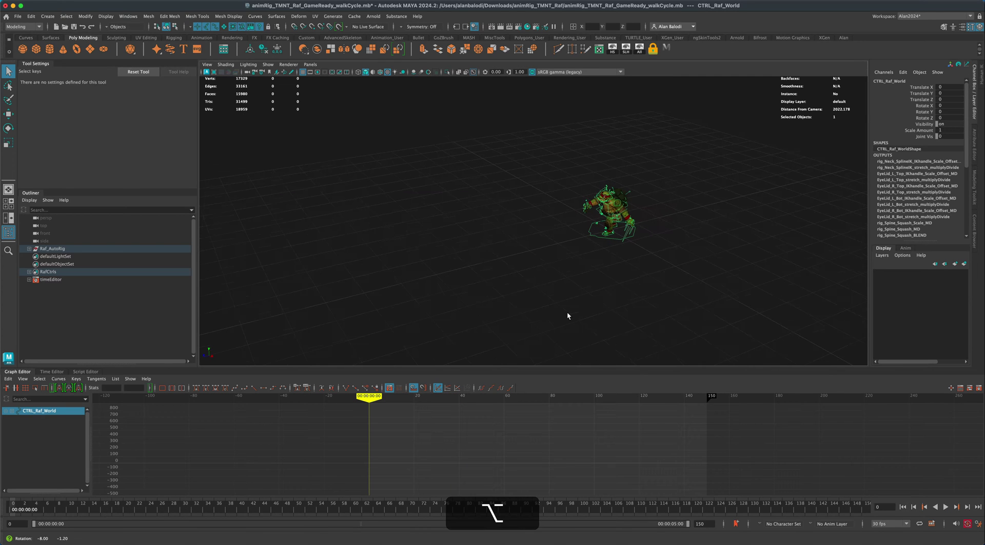
left_click(51, 38)
left_click(24, 39)
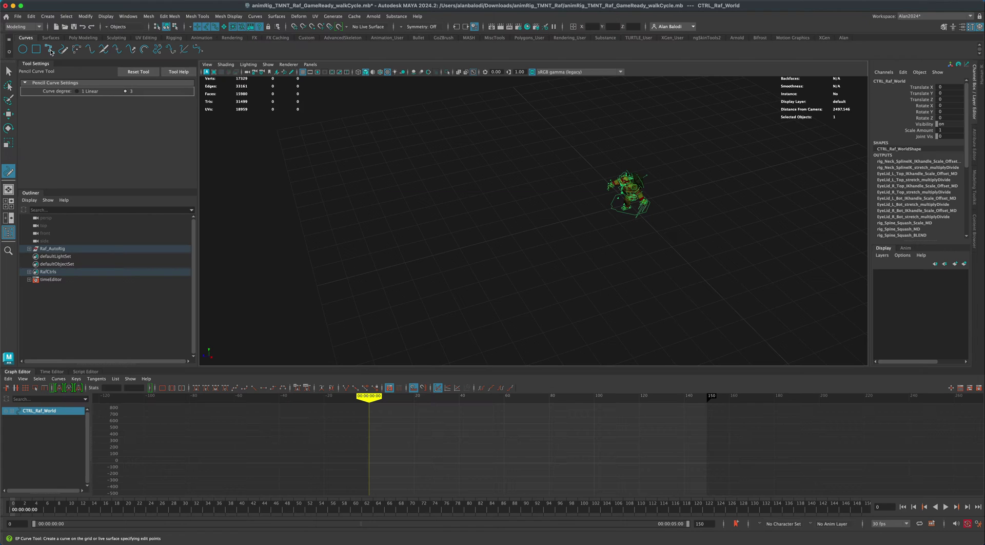
left_click(49, 49)
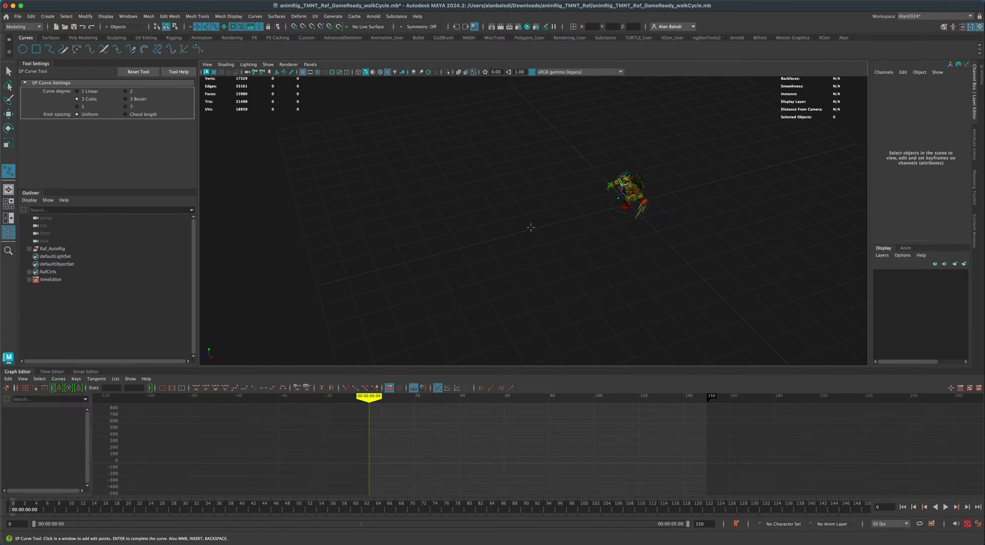
left_click(557, 223)
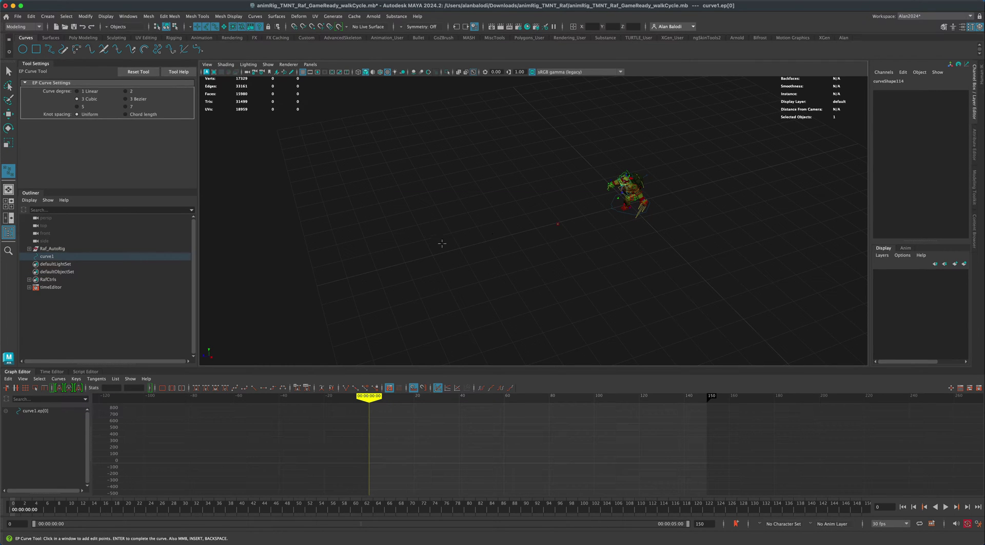
left_click(511, 231)
left_click(447, 220)
left_click(423, 161)
left_click(442, 148)
left_click(517, 126)
left_click(550, 129)
left_click(582, 133)
left_click(636, 139)
left_click(686, 161)
left_click(700, 194)
left_click(672, 266)
left_click(486, 308)
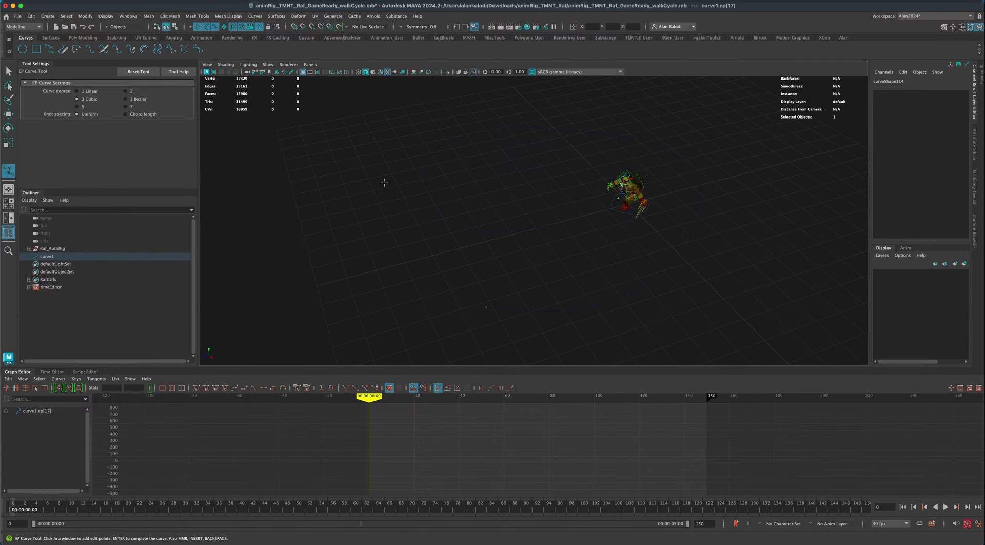
left_click(9, 71)
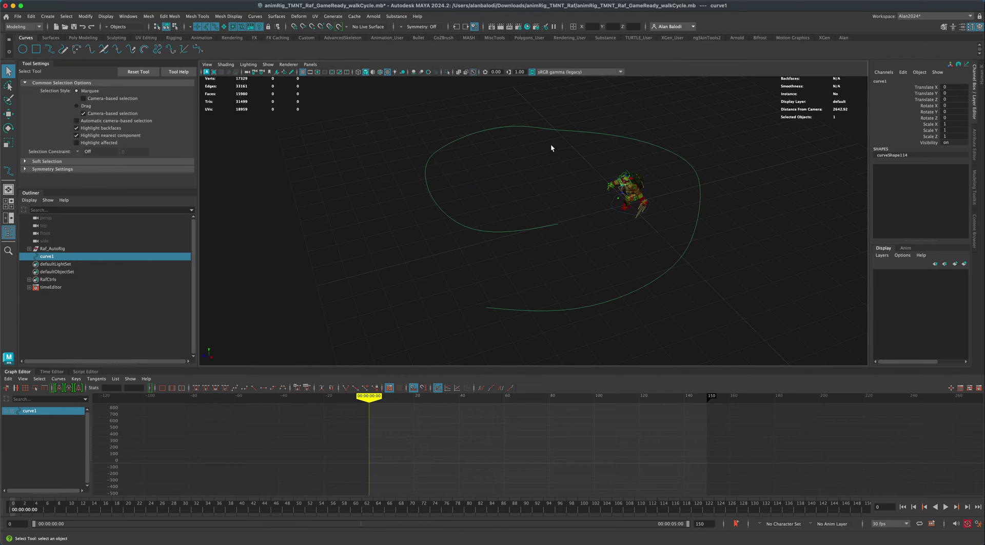
Smooth the path's far side by moving two of its control vertices outward, and return to object selection
right_click_drag(568, 130, 565, 118)
left_click_drag(576, 133, 575, 133)
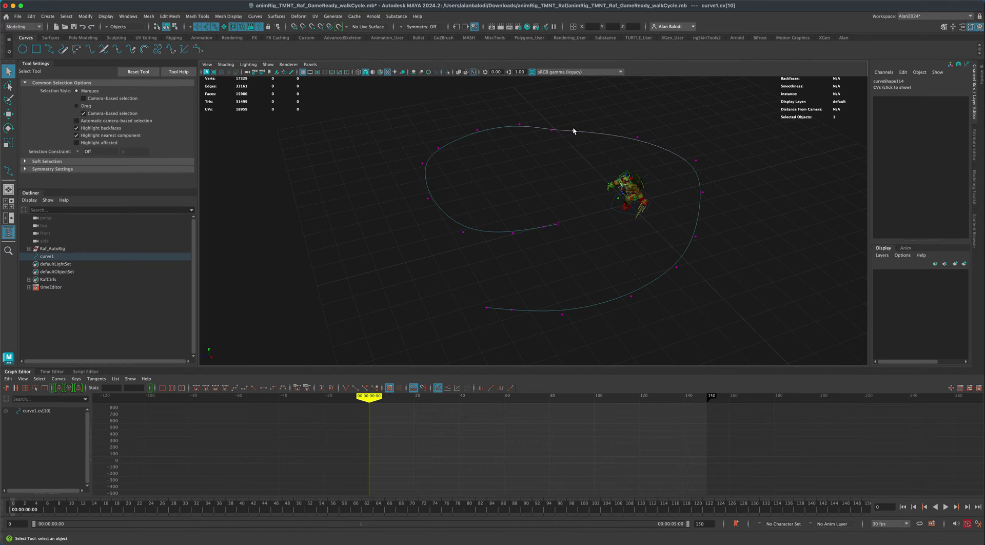
key("w")
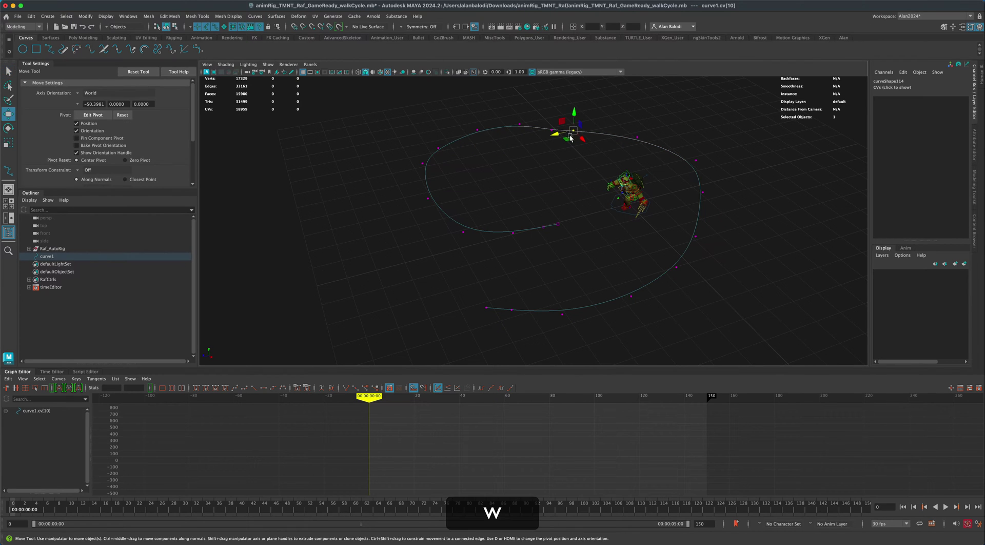
left_click(551, 131)
key("Right")
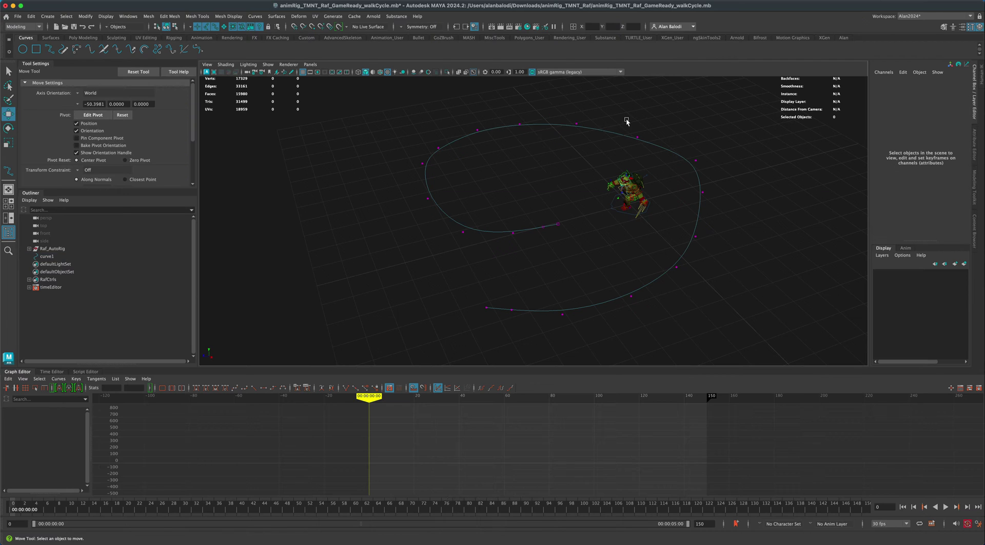
left_click_drag(632, 145, 635, 130)
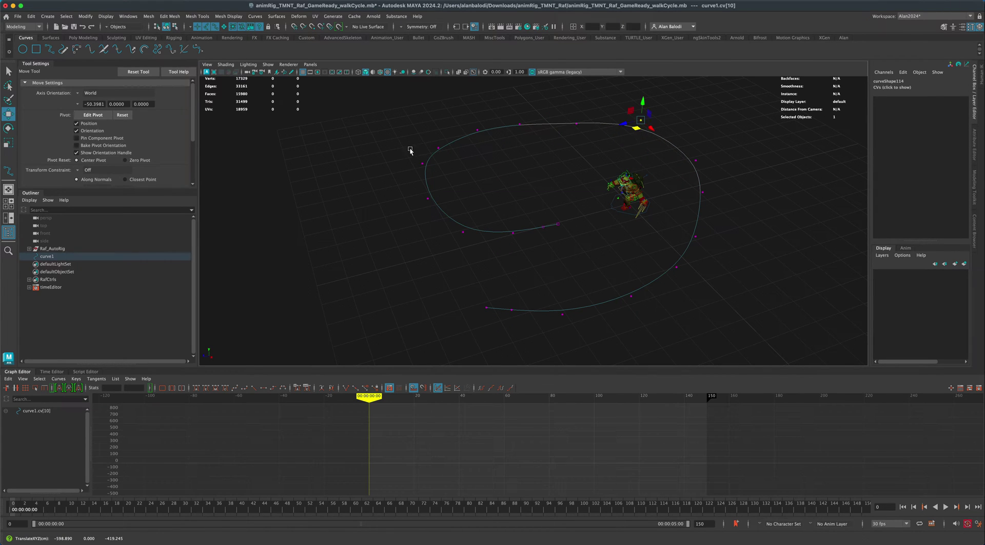
left_click_drag(409, 149, 415, 180)
right_click_drag(490, 232, 464, 238)
left_click(464, 240)
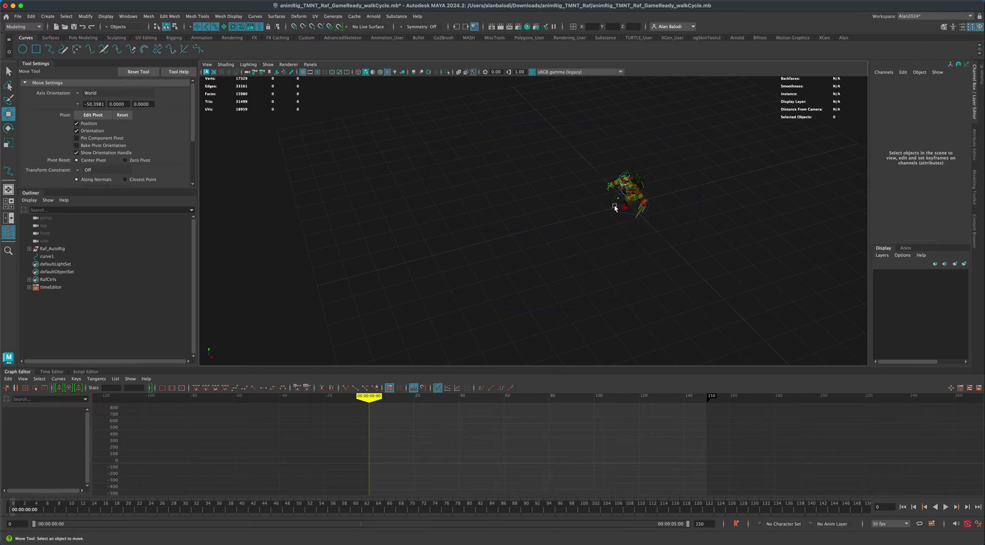
Select the CTRL_Raf_World control followed by curve1, and attach the control to the curve as a motion path
left_click(8, 71)
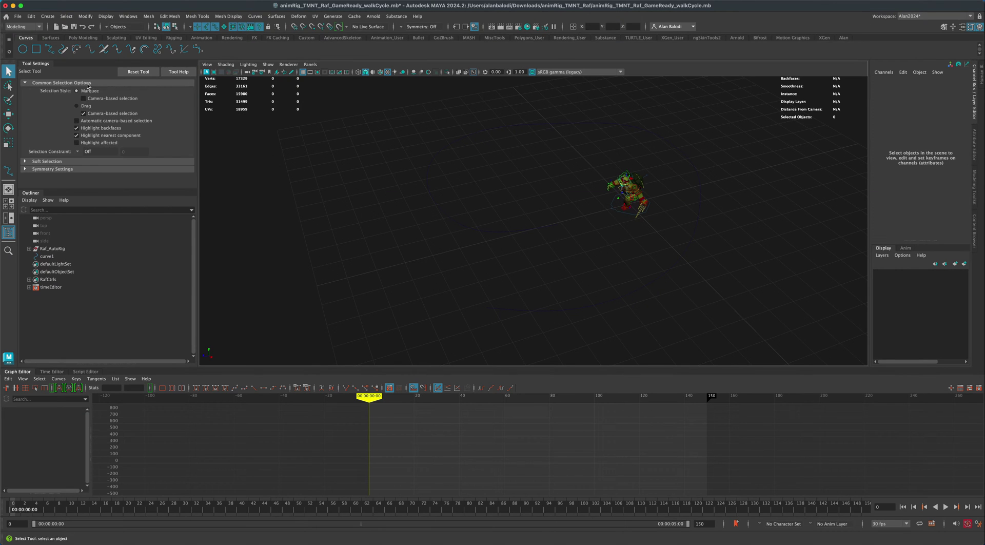
left_click(612, 206)
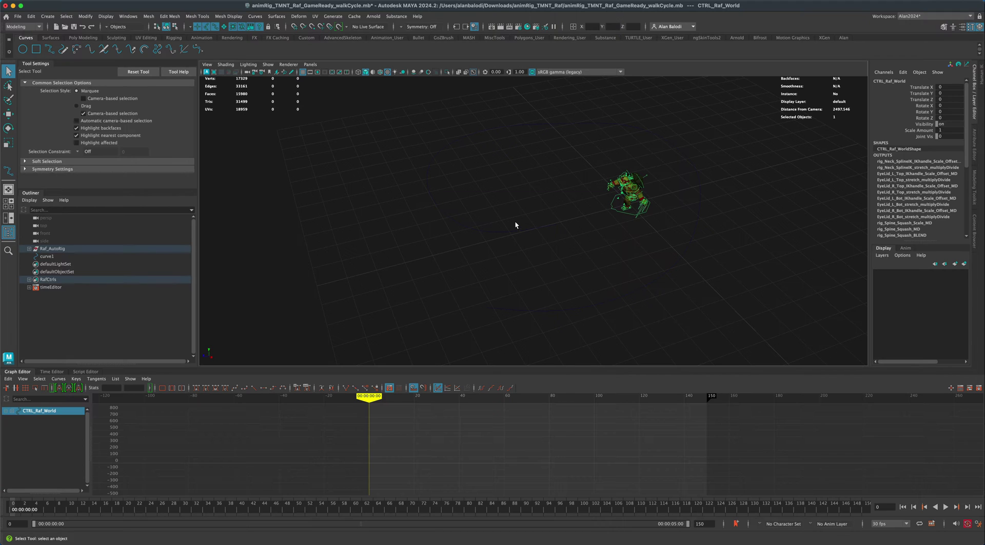
key("shift")
left_click_drag(496, 211, 515, 255, "shift")
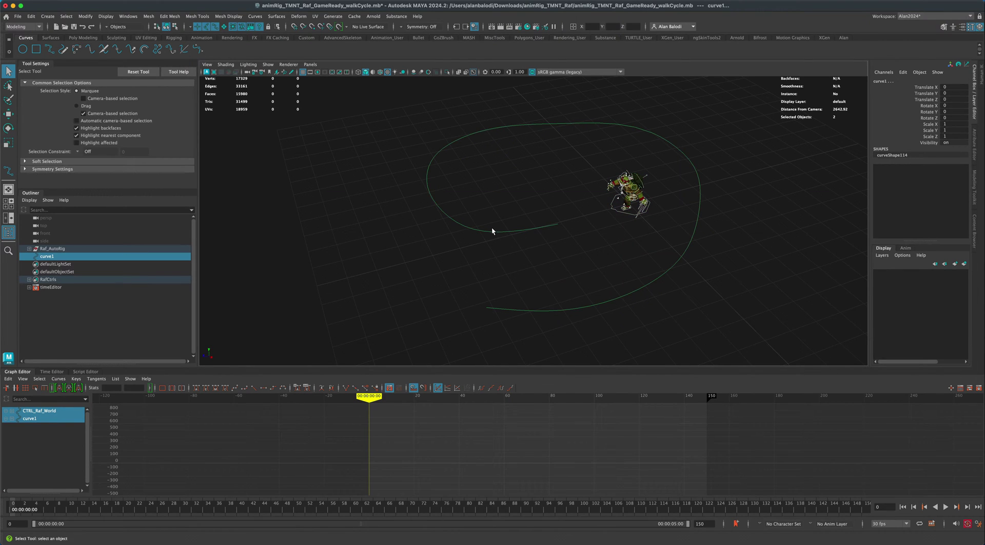
left_click(19, 28)
left_click(16, 51)
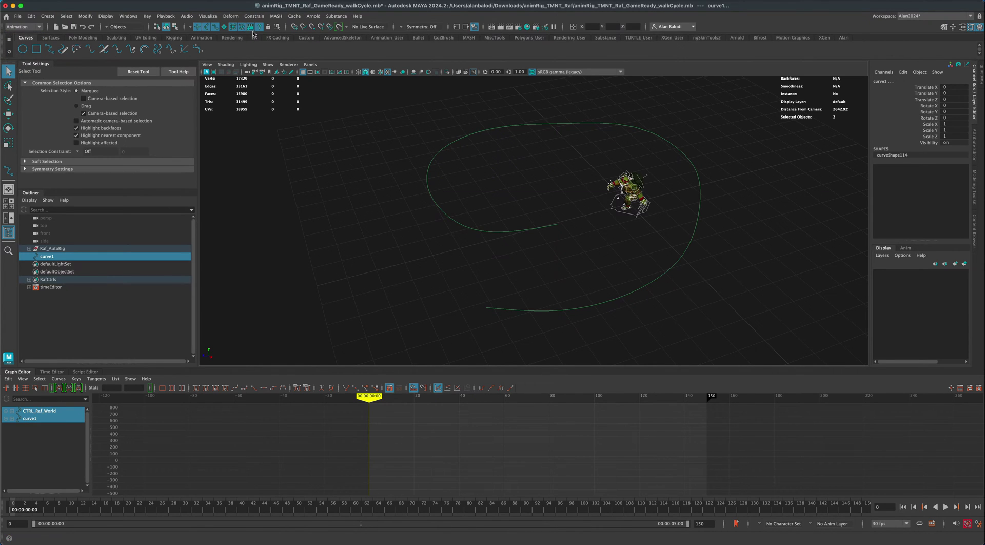
left_click(259, 17)
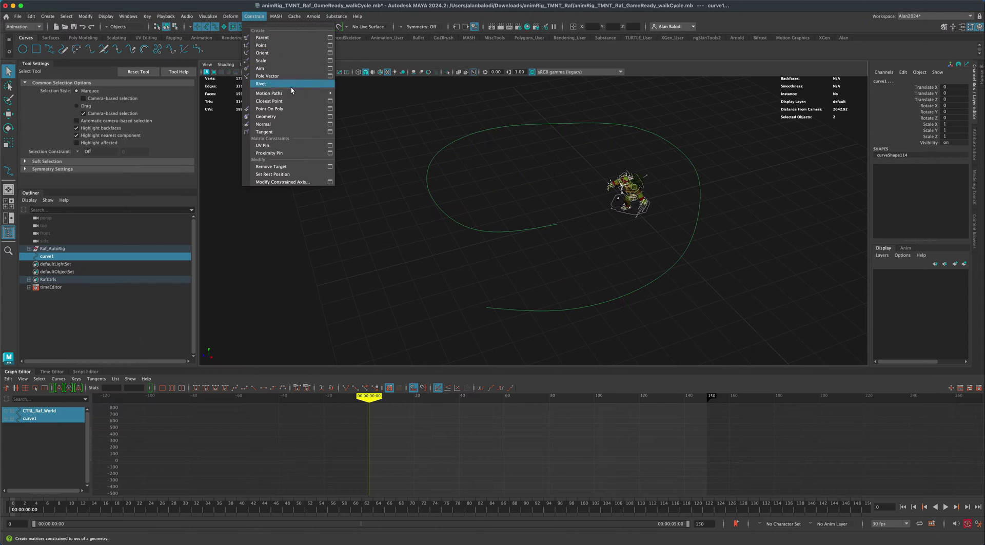
mouse_move(292, 94)
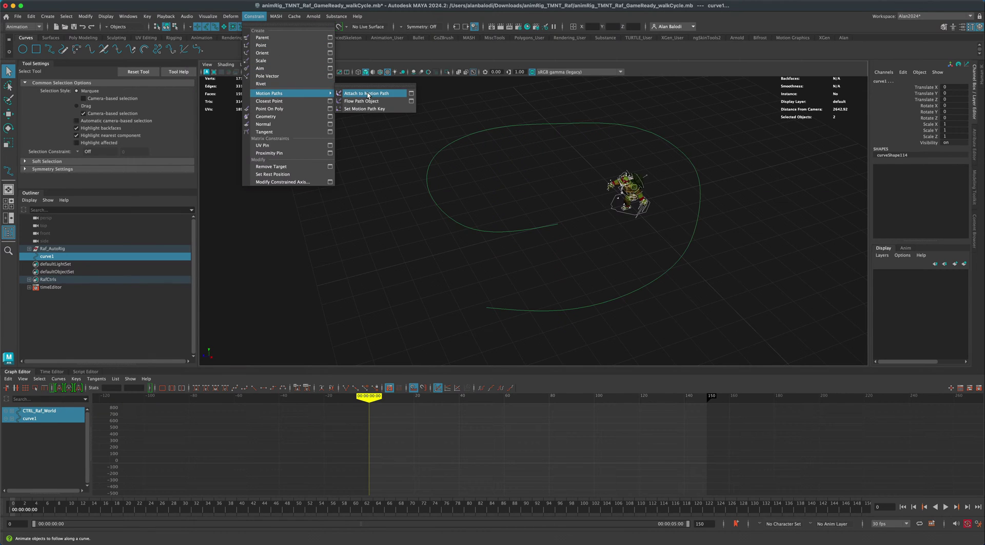
left_click(397, 94)
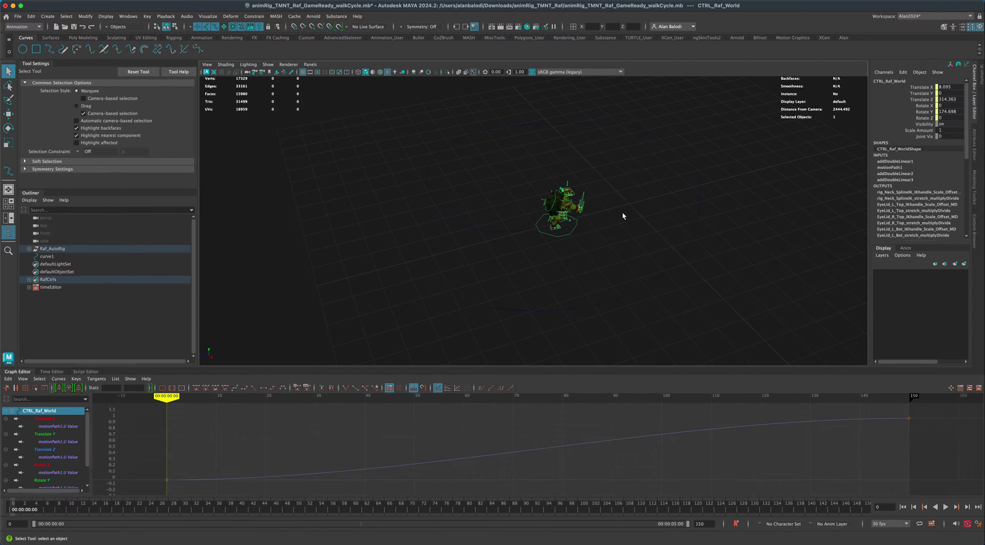
Turn off Inverse Front in the motionPath1 attributes so the turtle faces its direction of travel
left_click(975, 138)
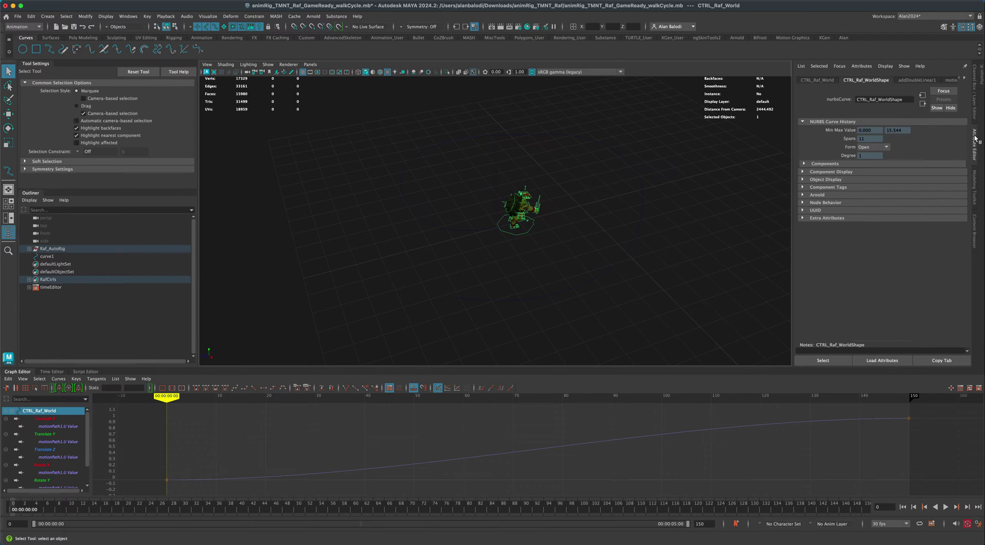
left_click(950, 80)
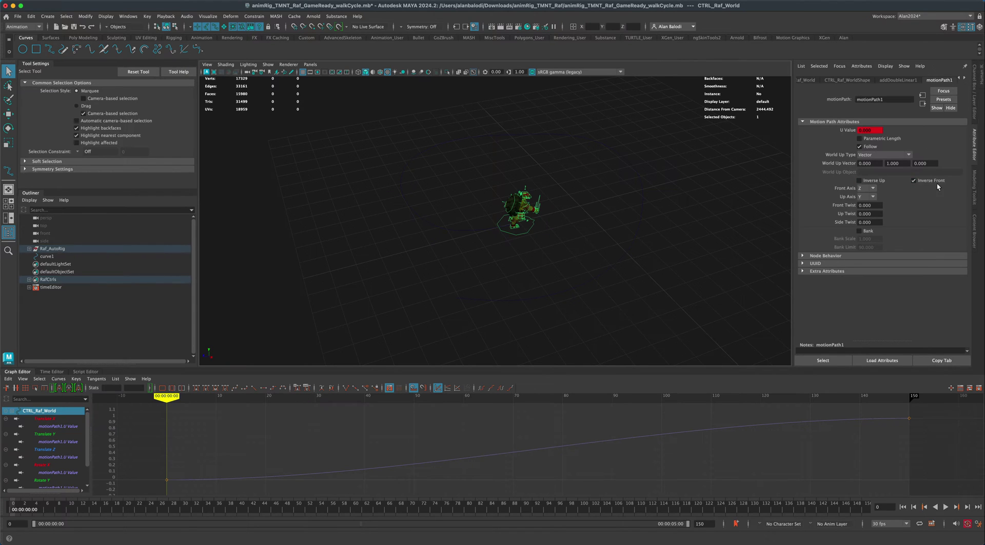
left_click(914, 181)
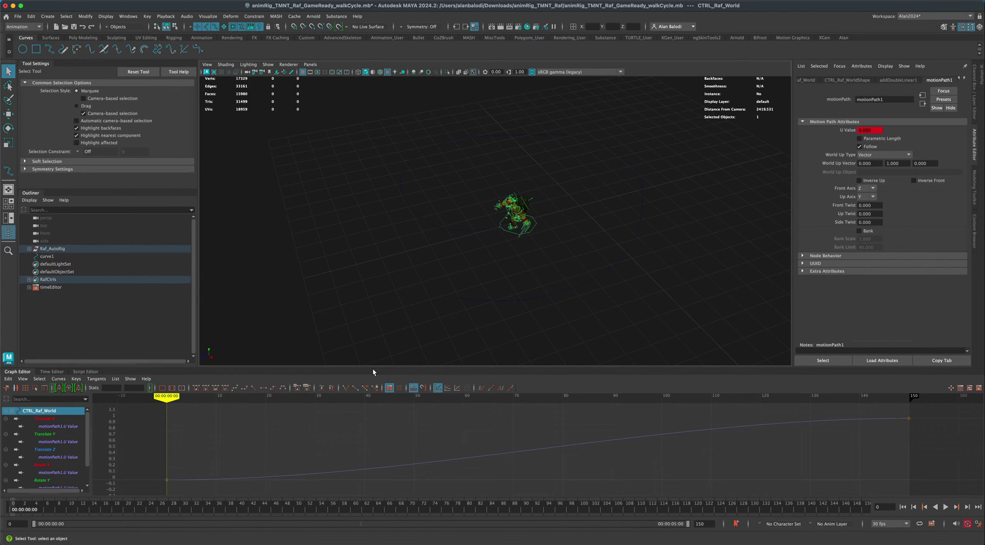
Select the motion path's U Value animation curve and give its keys linear tangents for a constant speed
left_click(221, 430)
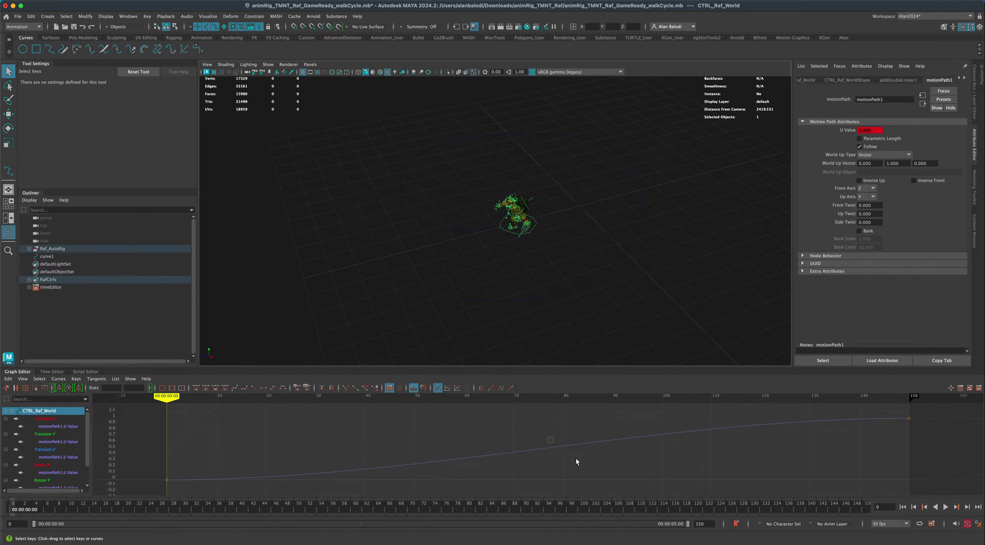
left_click_drag(580, 461, 581, 462)
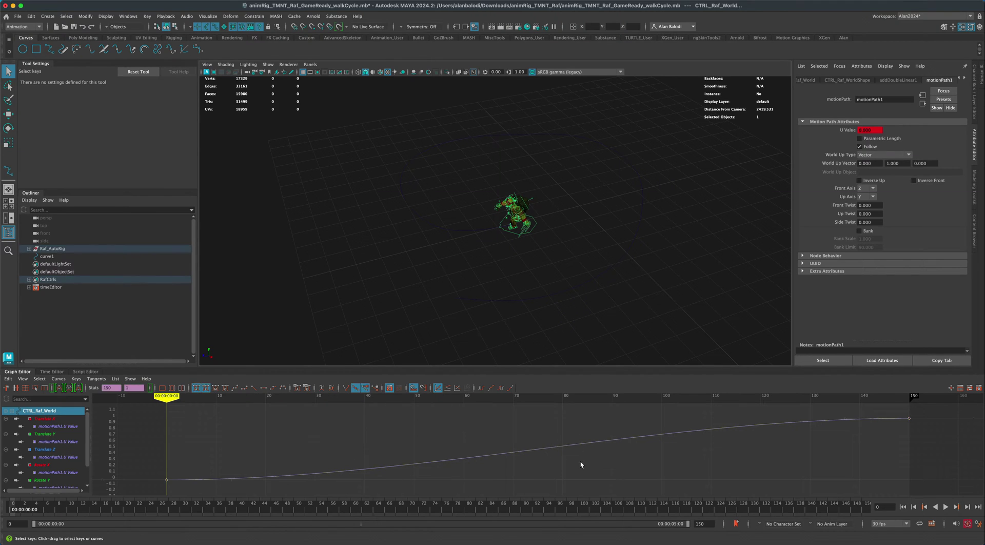
left_click(254, 387)
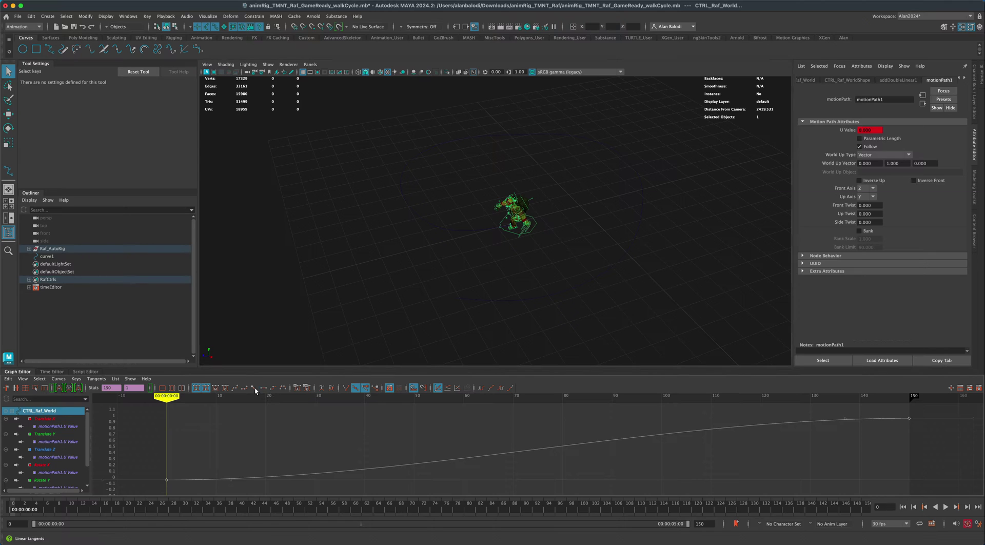
Play back the turtle's walk along the curved path and reselect its world control at the first frame
left_click(946, 507)
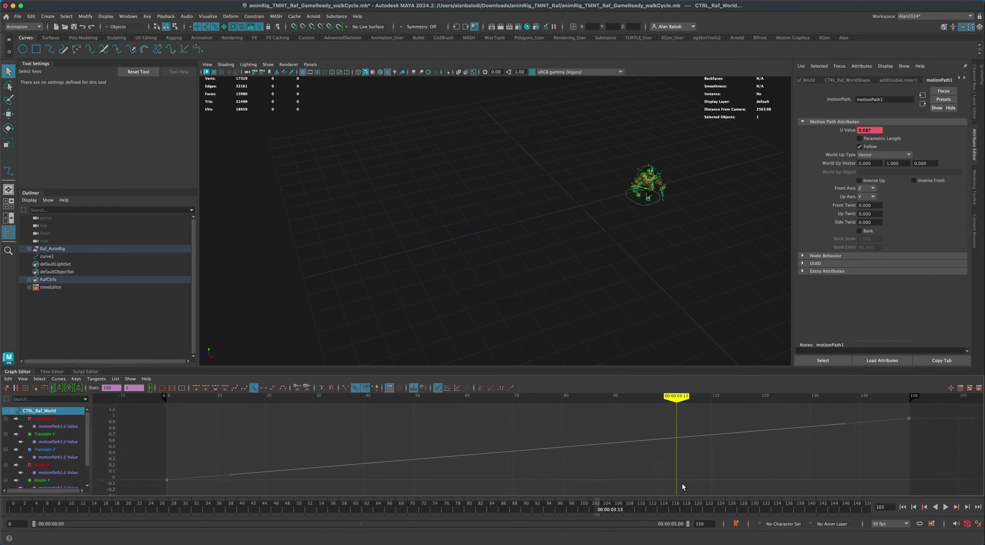
left_click(946, 507)
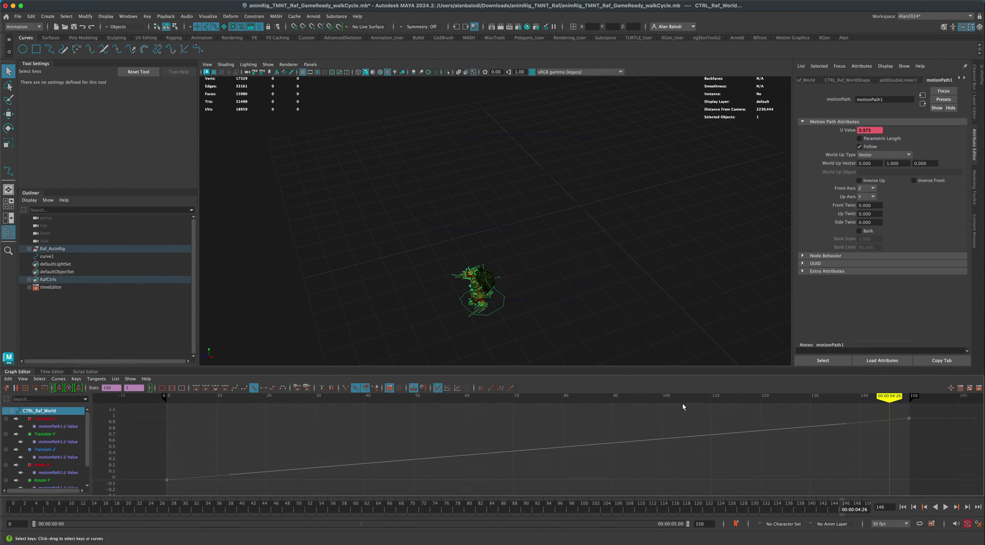
left_click_drag(441, 198, 420, 227)
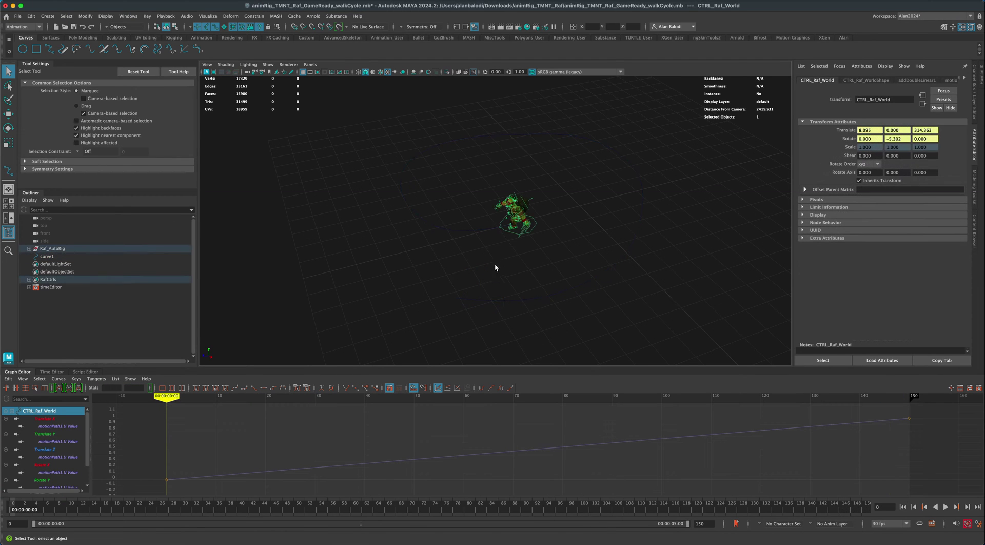
Extend the playback range end to frame 1001 and move the motion path's last U Value key to that frame
left_click_drag(494, 267, 514, 242, "alt")
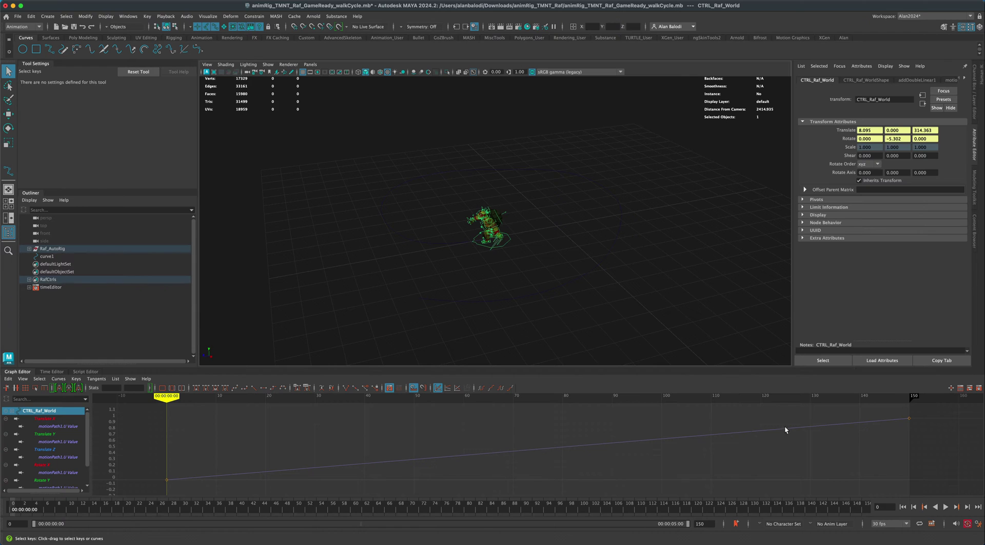
scroll(761, 456, "down", 10)
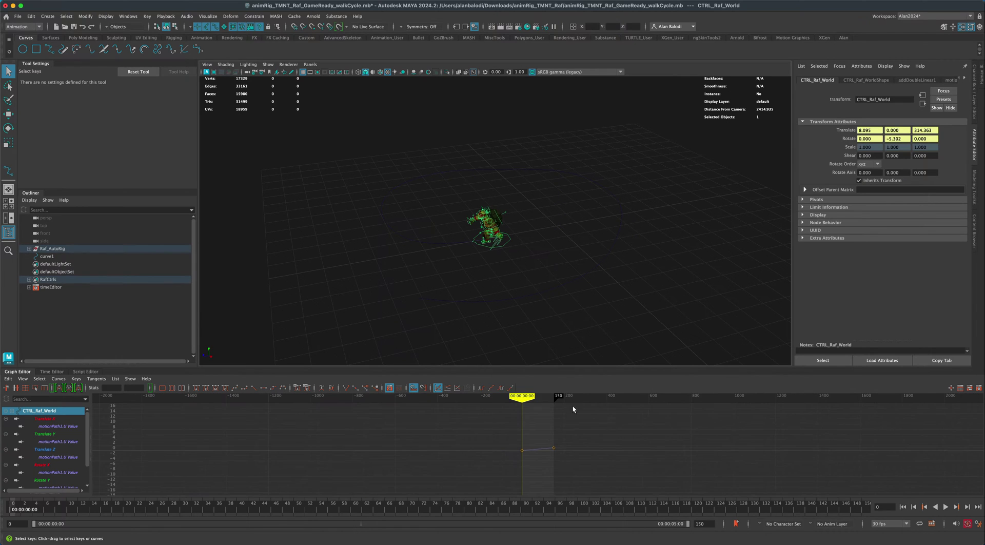
left_click_drag(559, 397, 740, 399)
left_click_drag(545, 440, 566, 452)
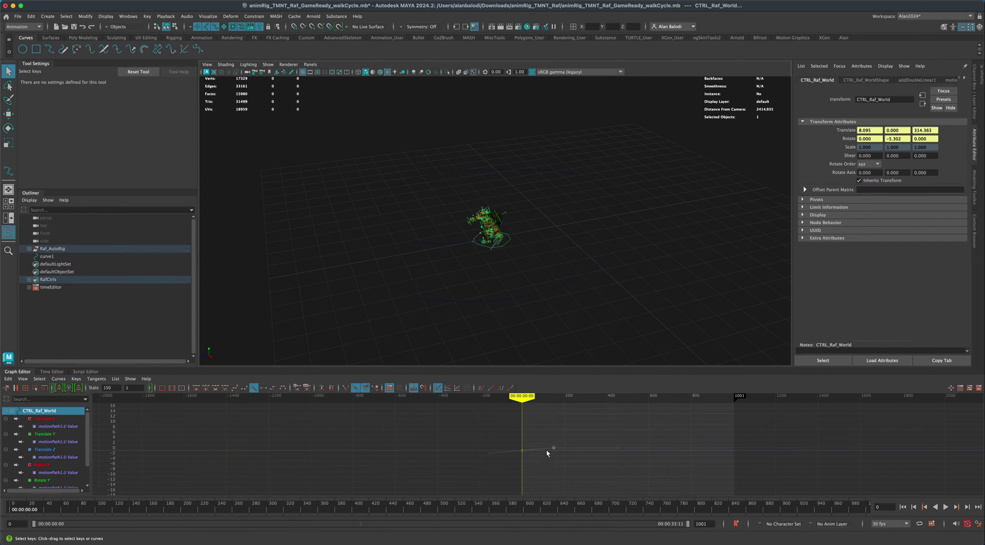
left_click(975, 102)
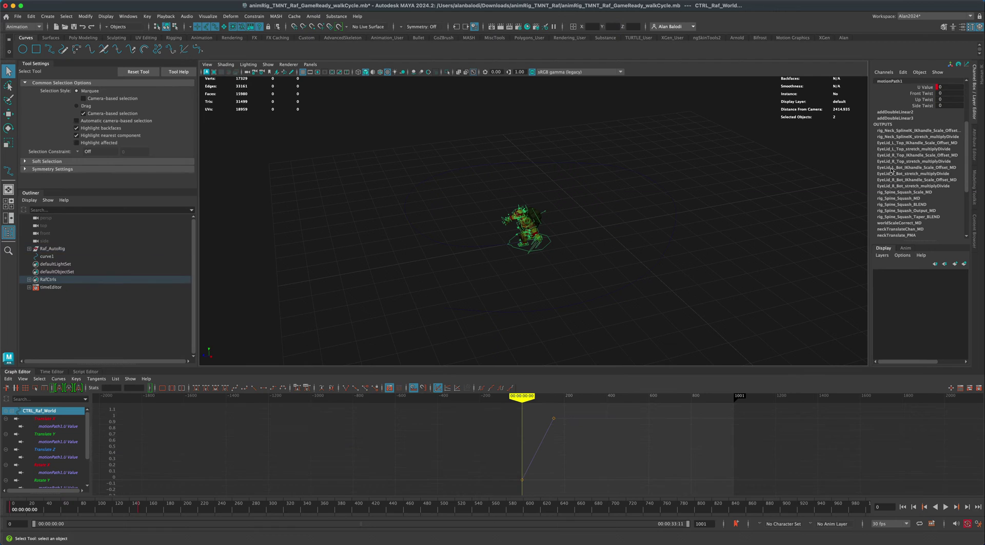
left_click(138, 509)
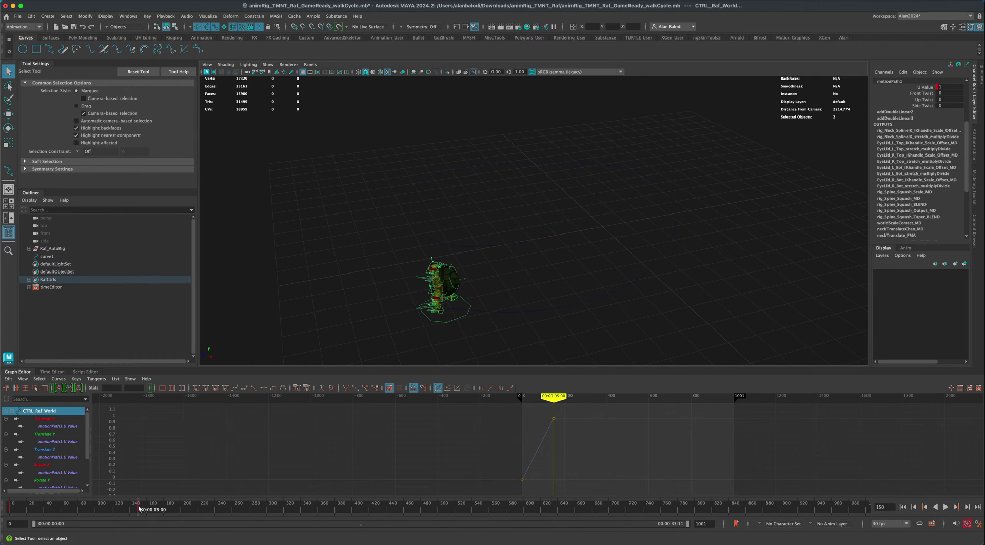
left_click_drag(139, 508, 875, 510, "shift")
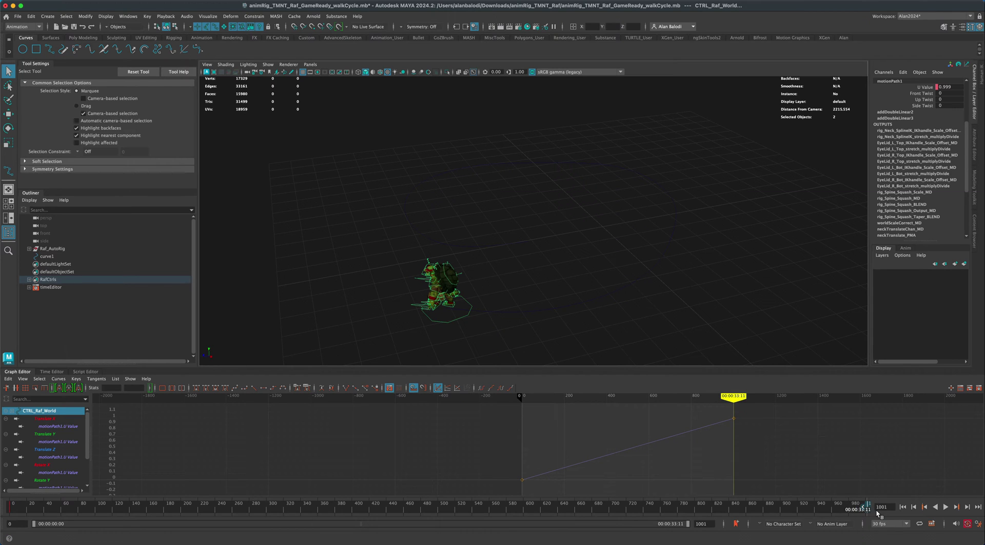
Play back the slower walk from the first frame while viewing the turtle from a lower angle
left_click(902, 507)
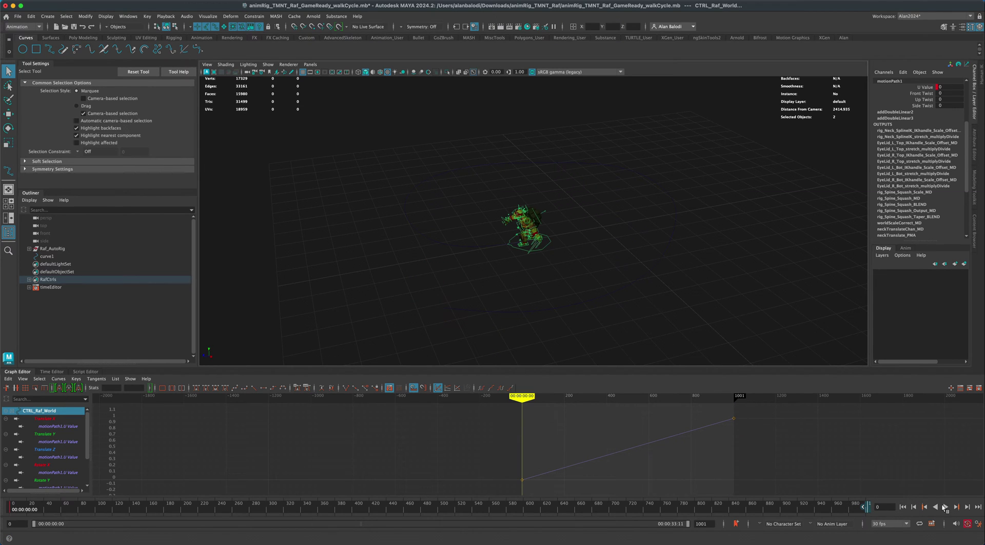
left_click(946, 507)
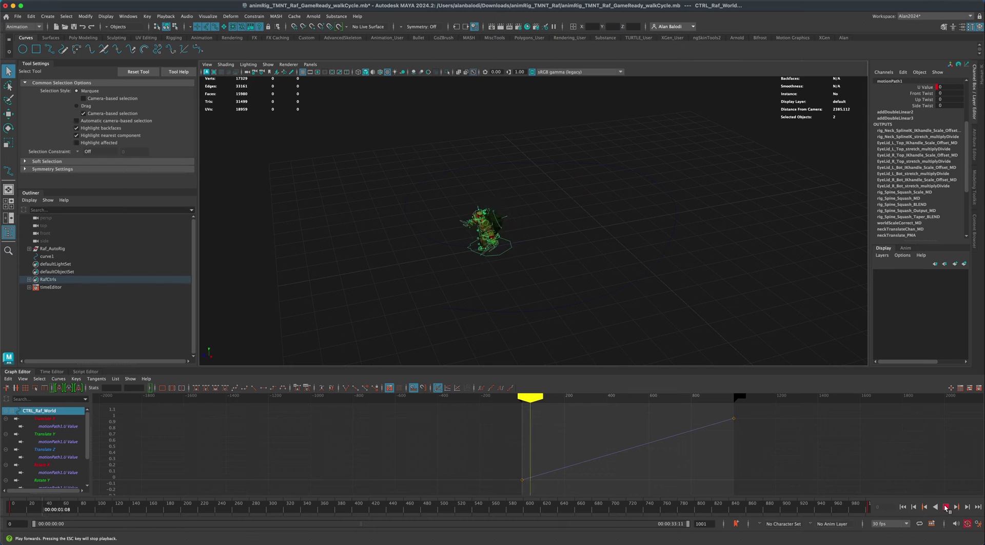
left_click_drag(446, 321, 465, 318, "alt")
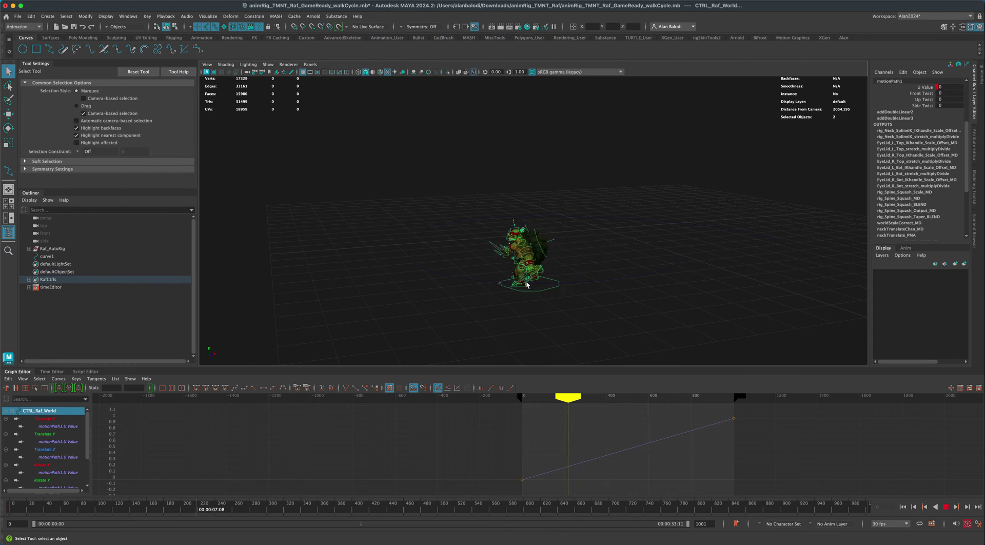
left_click(946, 509)
Extend the playback range end to frame 1199 and move the last U Value key there
left_click_drag(743, 395, 782, 395)
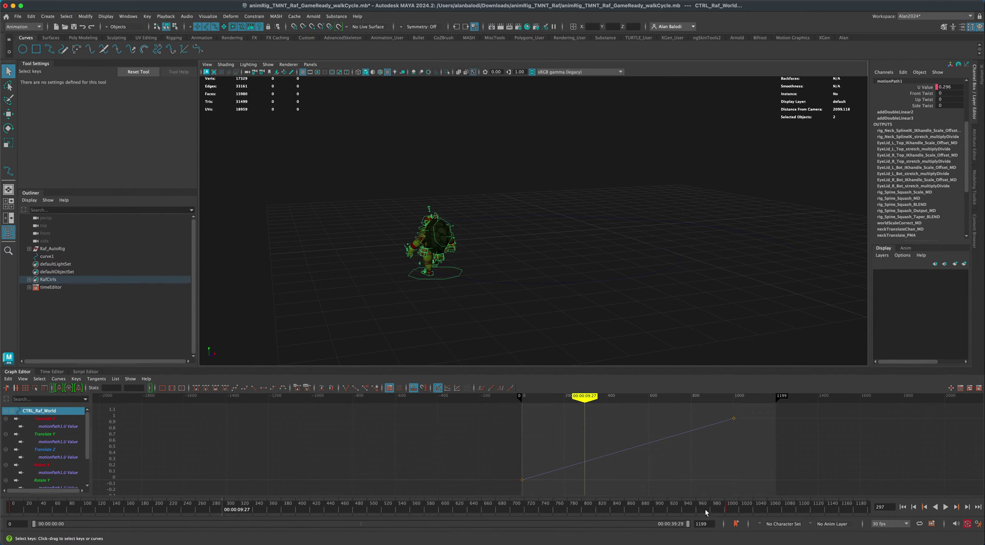
left_click(728, 508, "shift")
left_click_drag(729, 509, 874, 509)
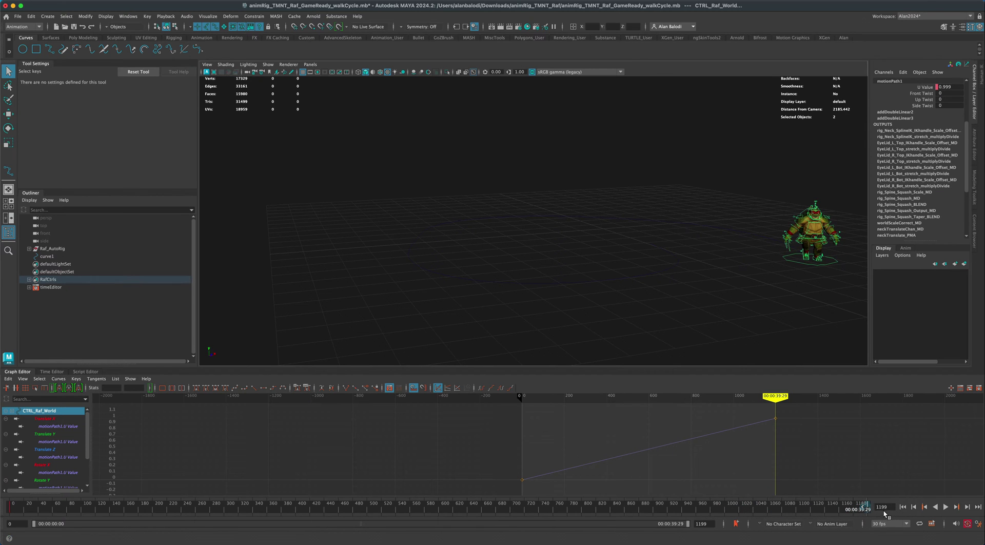
Play the walk along the curve from the start and examine whether the feet slide, from several angles
left_click(903, 507)
left_click(945, 507)
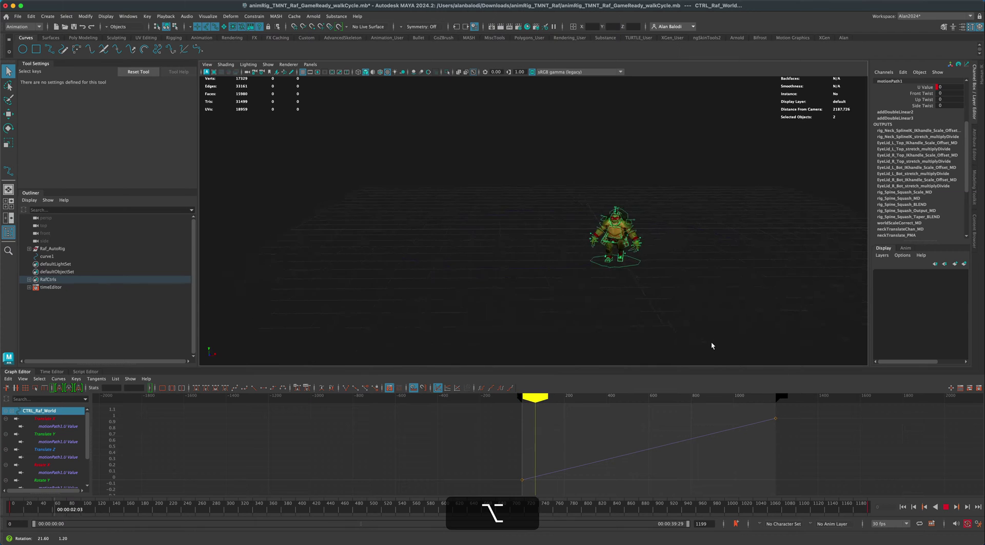
right_click_drag(706, 343, 638, 294, "alt")
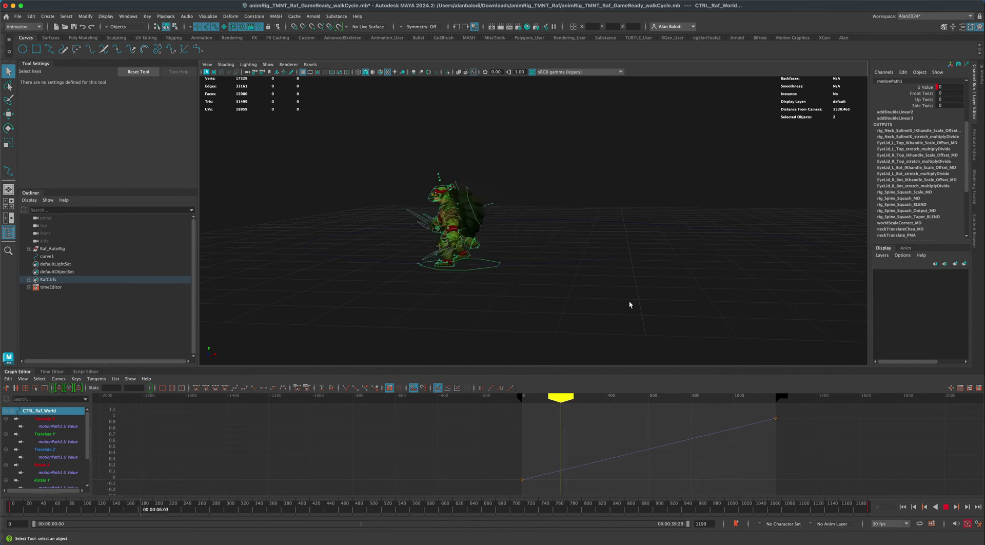
left_click_drag(565, 309, 547, 323, "alt")
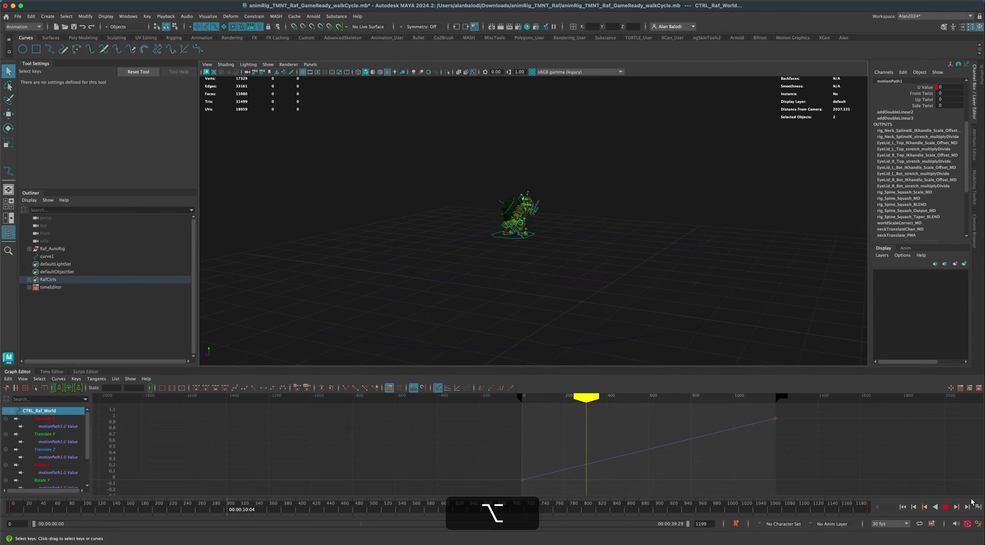
left_click(946, 508)
middle_click_drag(598, 291, 561, 312, "alt")
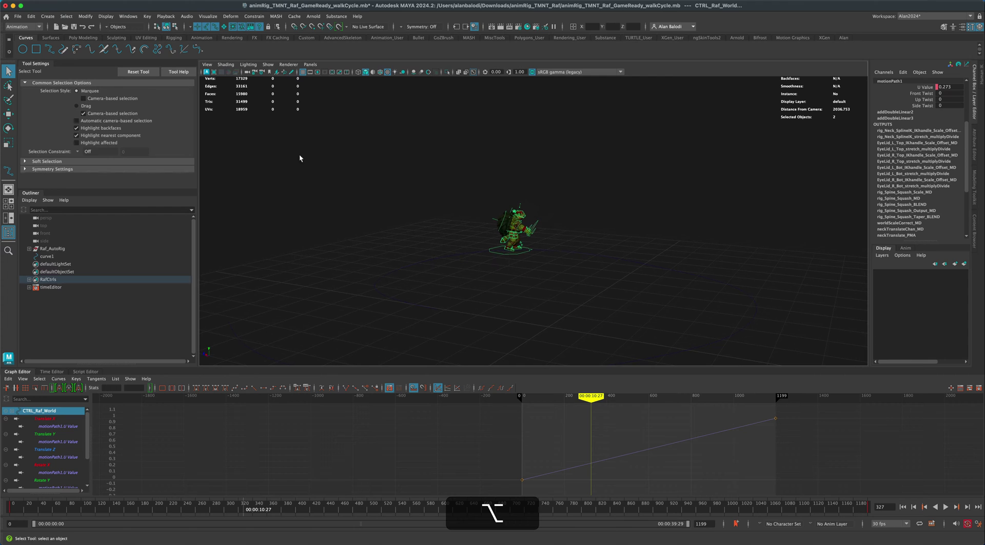
Create a camera and scale it up uniformly to about 62.3
left_click(47, 16)
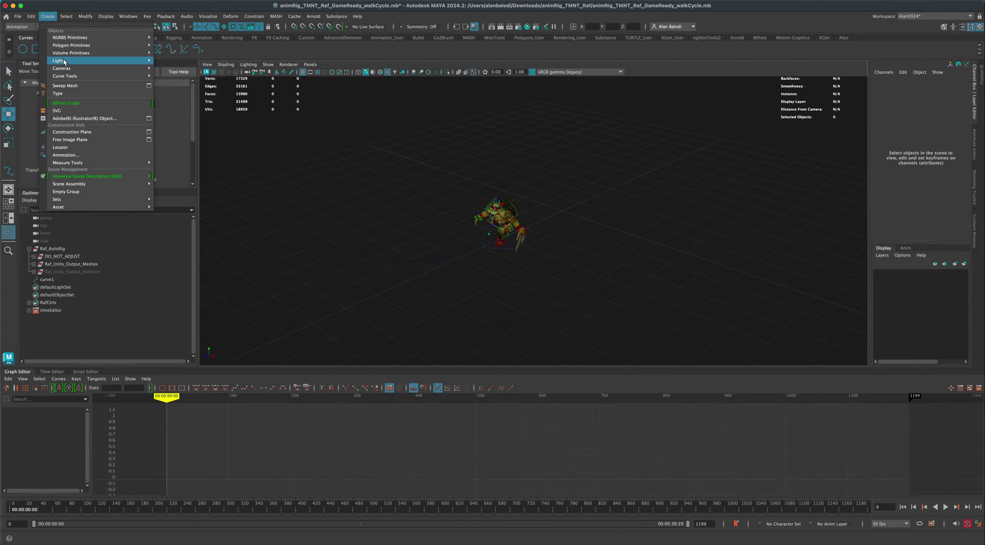
mouse_move(70, 68)
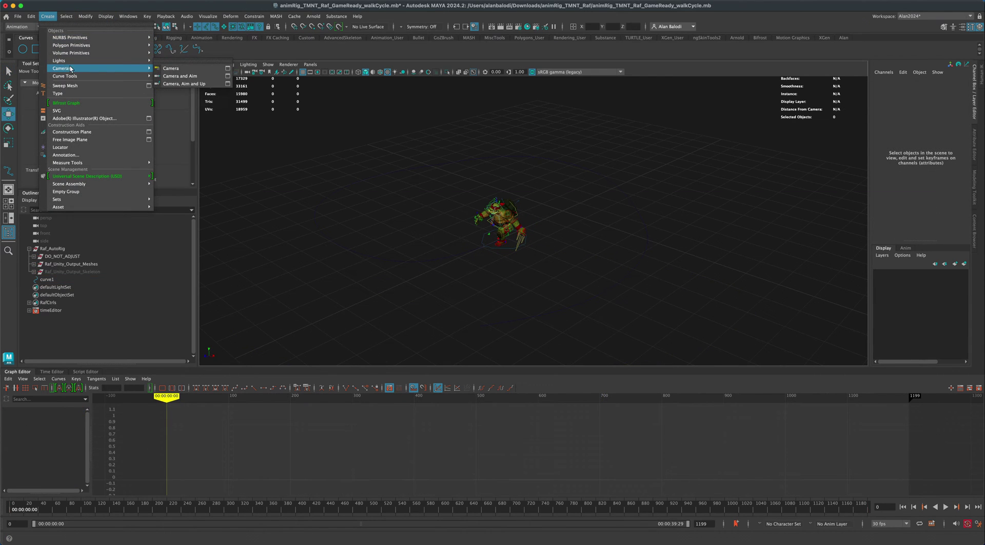
left_click(169, 68)
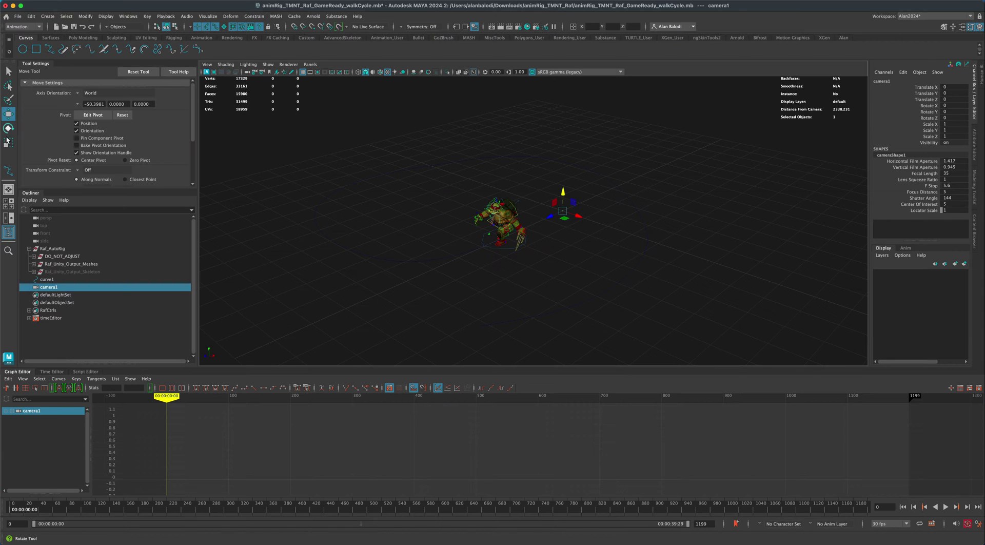
key("r")
left_click_drag(563, 211, 568, 206)
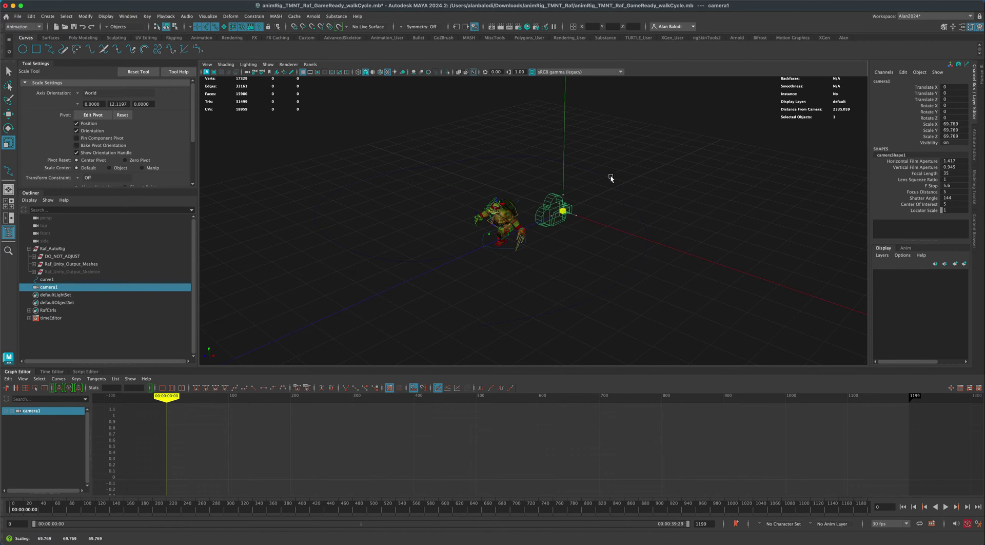
left_click_drag(610, 177, 605, 178)
left_click(269, 64)
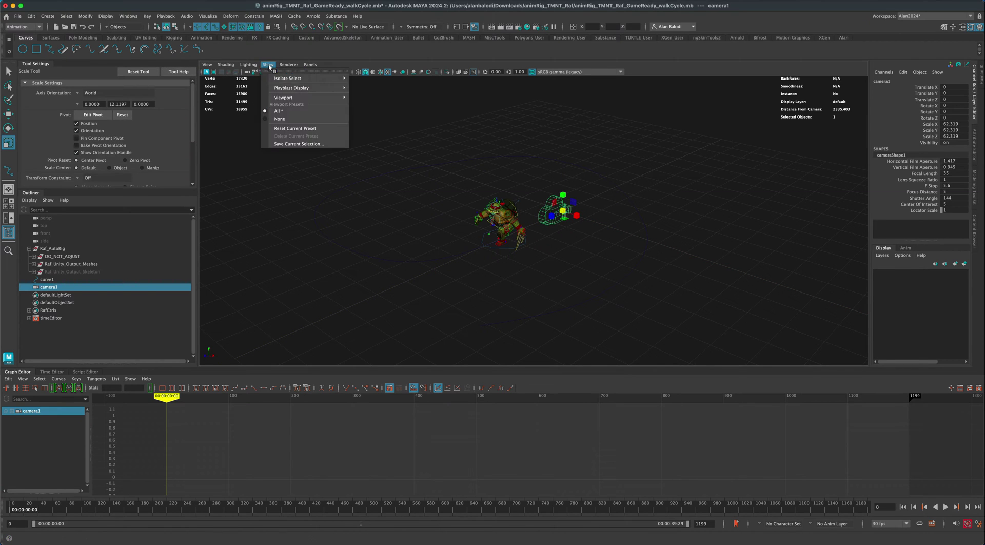
mouse_move(300, 99)
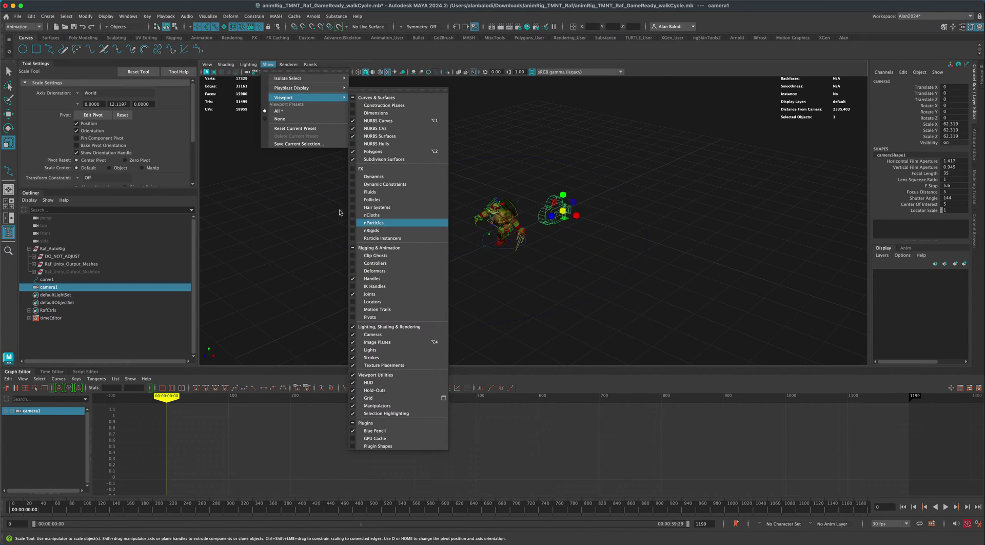
left_click(288, 161)
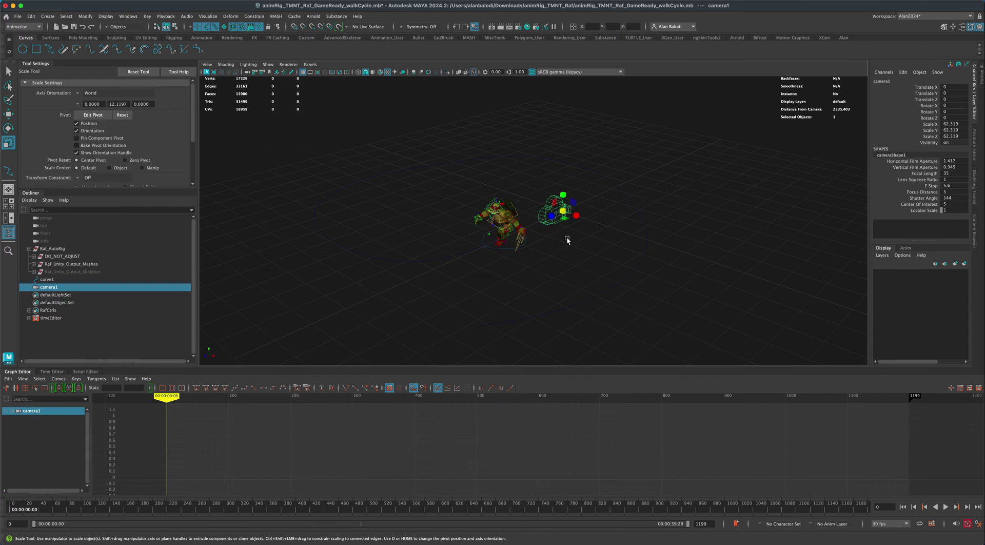
Move the camera in front of the turtle to about Y 57 and Z 575, and look through camera1
key("w")
left_click_drag(550, 216, 423, 256)
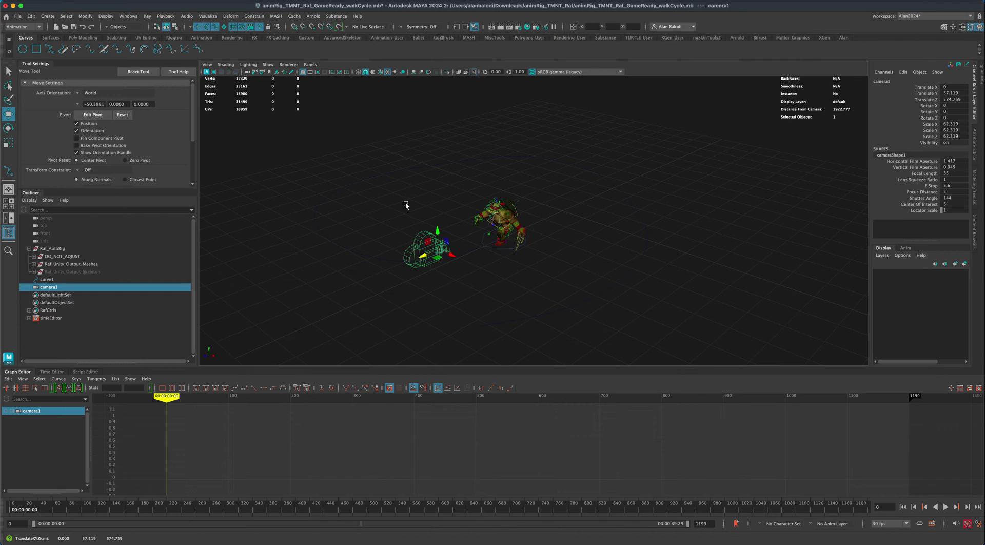
left_click(310, 64)
mouse_move(363, 73)
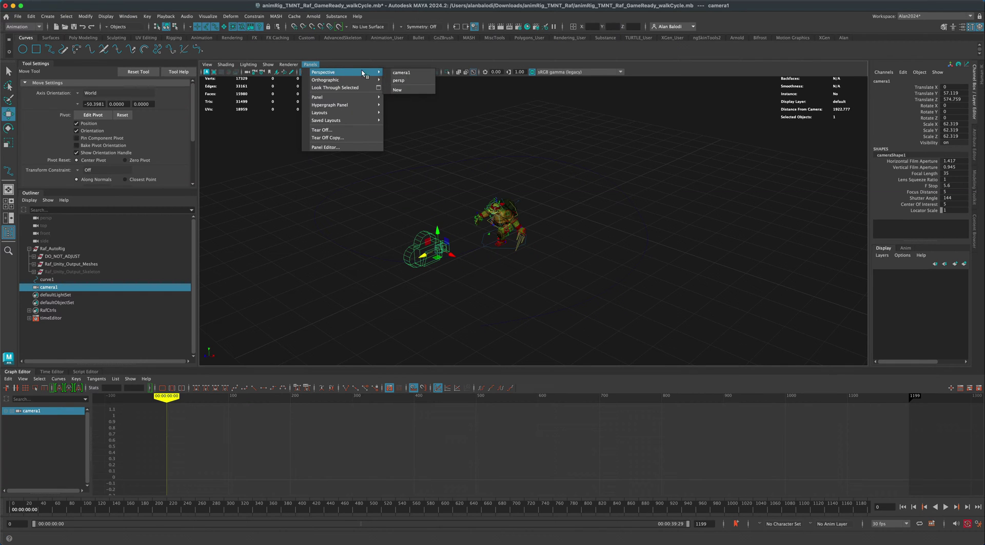
left_click(408, 73)
Frame the whole turtle from a slightly raised three-quarter front angle through camera1 and key the camera at frame 0
scroll(590, 262, "down", 3)
scroll(590, 262, "down", 10)
middle_click_drag(631, 196, 600, 262, "alt")
scroll(607, 254, "down", 14)
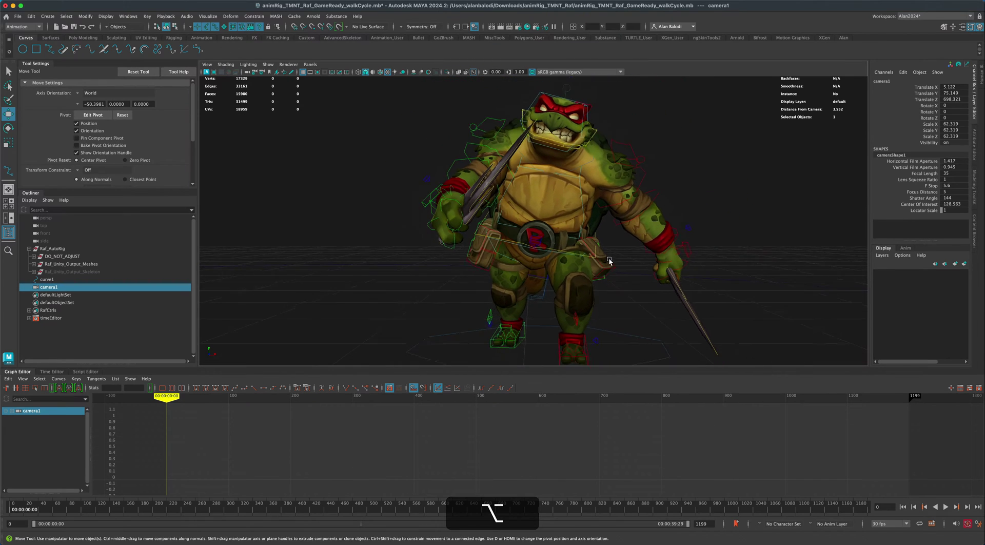
left_click_drag(614, 240, 681, 198, "alt")
middle_click_drag(681, 198, 644, 193, "alt")
scroll(640, 193, "down", 6)
middle_click_drag(459, 280, 452, 276, "alt")
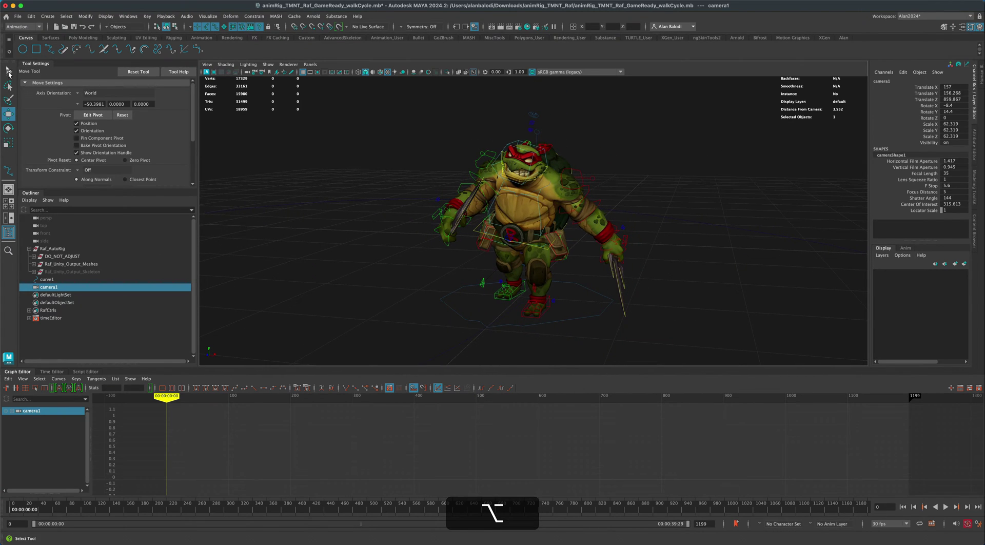
left_click(8, 72)
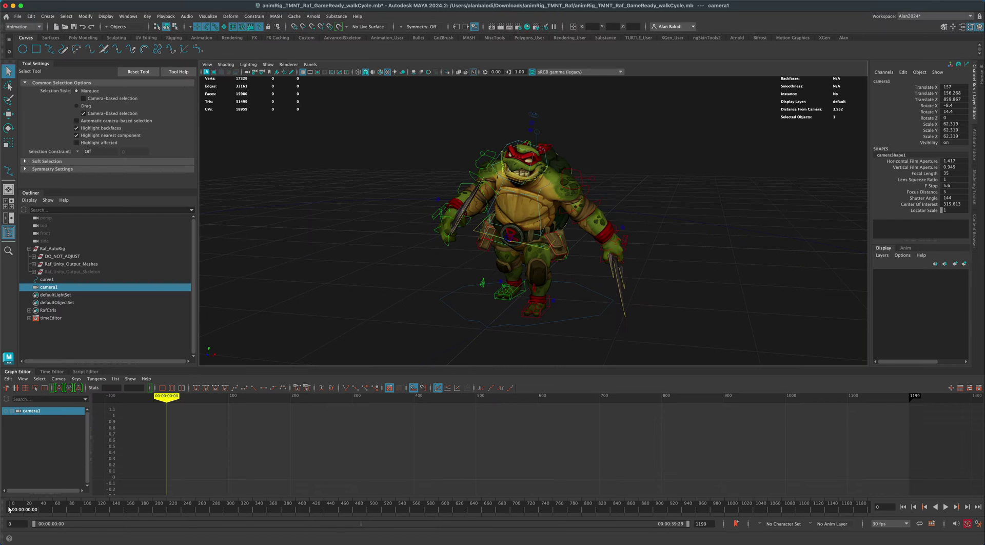
key("s")
Advance the animation, key the camera at frame 193, and reframe it on the turtle
key("alt+v")
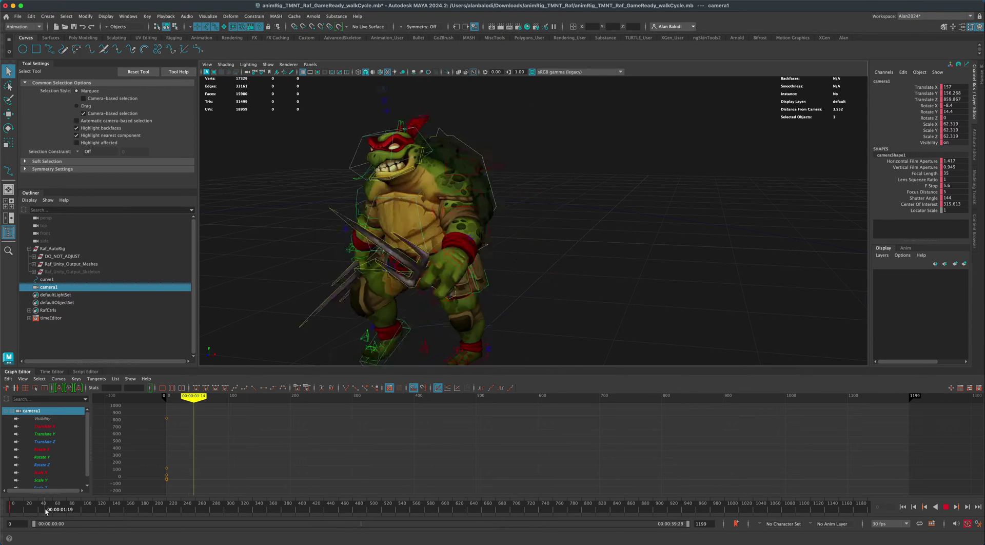
left_click_drag(59, 510, 148, 516)
key("s")
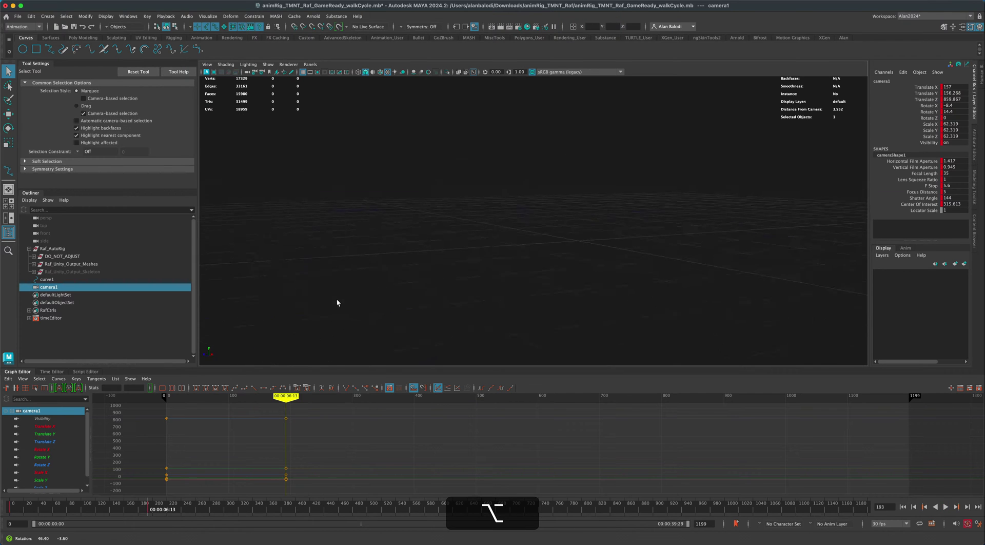
left_click_drag(332, 303, 321, 304, "alt")
left_click_drag(452, 303, 392, 261, "alt")
Adjust the camera's framing of the turtle at a frame roughly halfway between the first two camera keys
left_click_drag(150, 507, 84, 510)
left_click_drag(655, 286, 566, 280, "alt")
middle_click_drag(566, 280, 646, 314, "alt")
Key the camera around the middle of the timeline to hold the shot, and reframe it on the turtle
left_click_drag(81, 509, 503, 511)
key("alt+v")
key("s")
Key the camera again about three quarters through the timeline and swing its view to a new angle on the turtle
key("s")
left_click_drag(781, 280, 804, 274, "alt")
left_click_drag(500, 511, 679, 510)
Key the camera near the end and, at frame 1199, frame a front close-up of the turtle's face using CTRL_Head
key("s")
key("s")
left_click_drag(713, 290, 227, 225, "alt")
left_click_drag(693, 504, 879, 513)
key("s")
key("s")
left_click_drag(672, 285, 678, 253, "alt")
right_click_drag(678, 256, 665, 162, "alt")
left_click(640, 154)
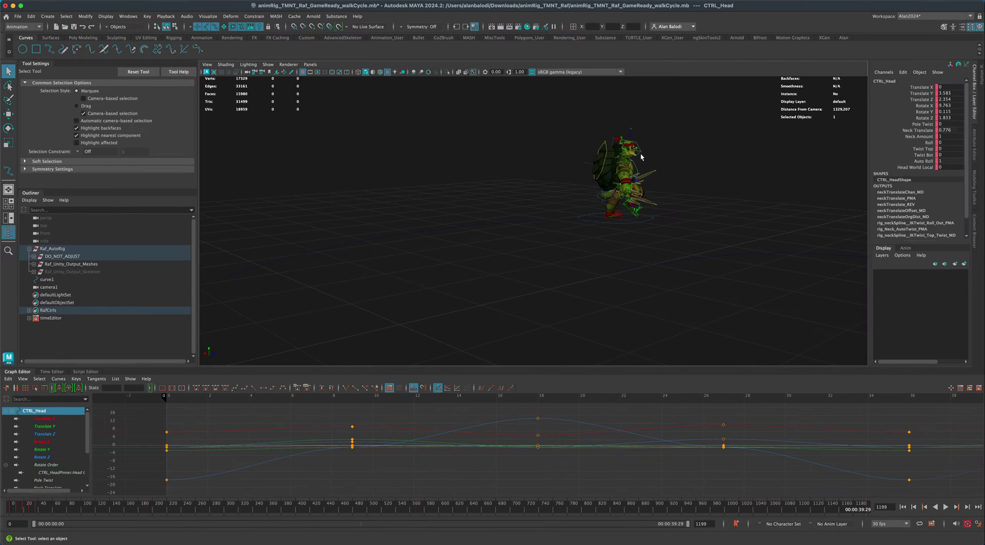
key("f")
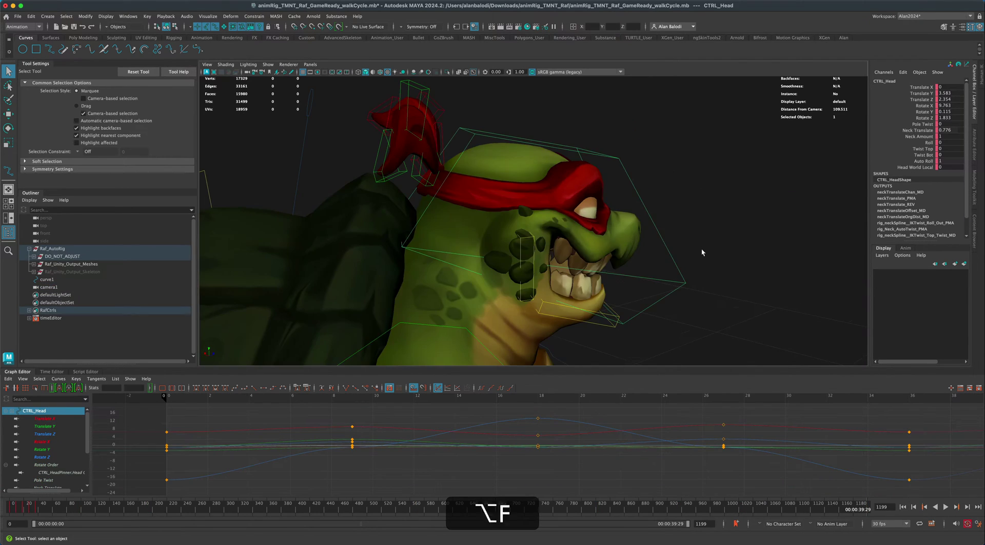
left_click_drag(702, 251, 662, 248, "alt")
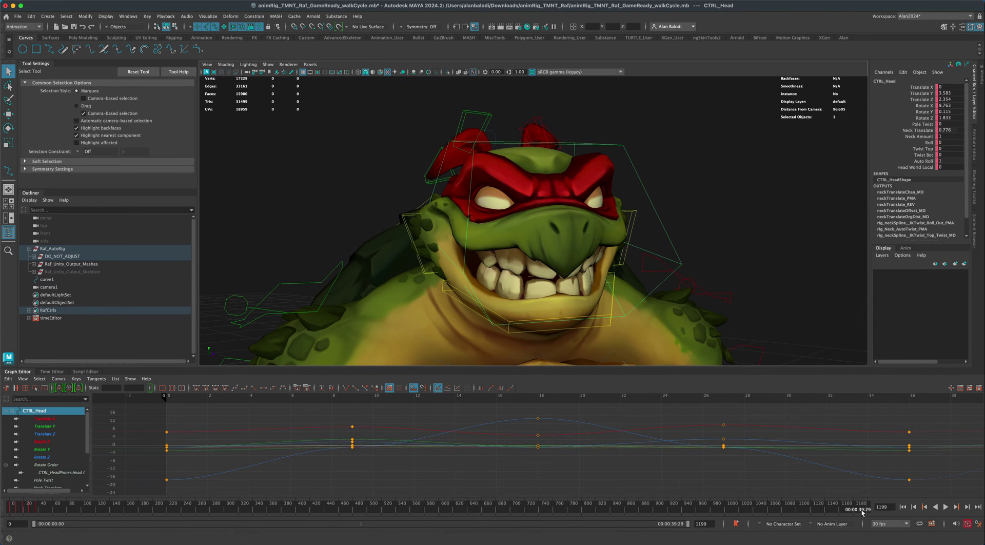
Apply spline tangents to all of camera1's animation keys
left_click(55, 287)
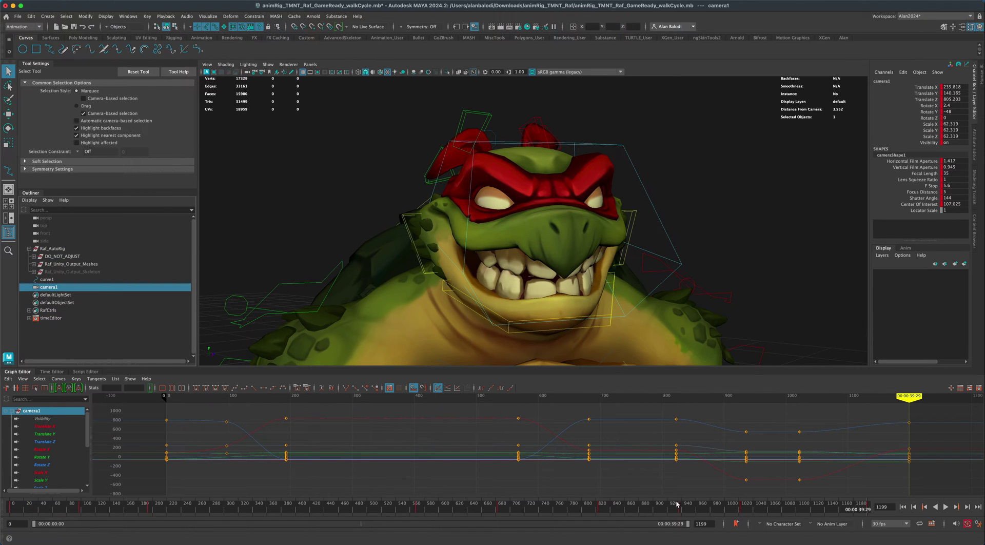
key("a")
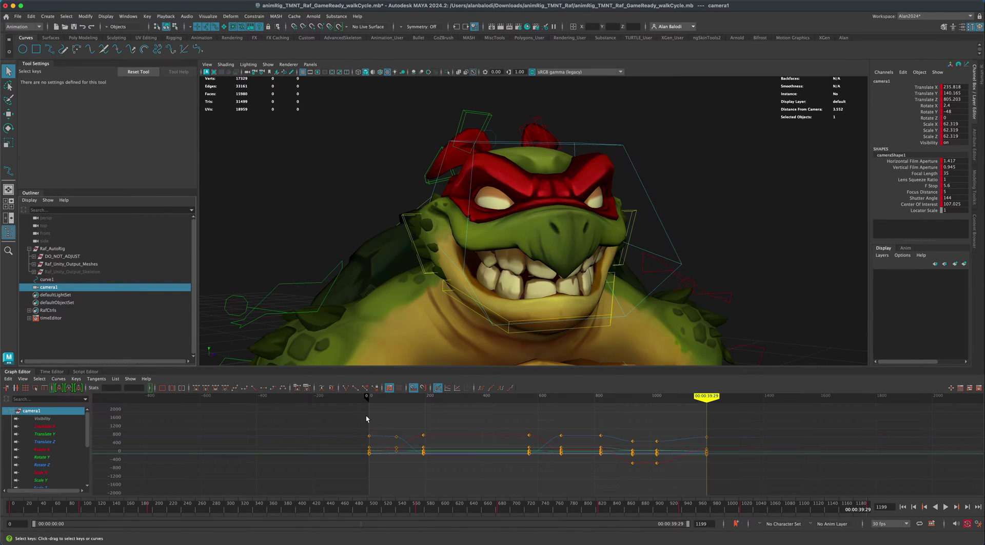
left_click_drag(352, 423, 739, 479)
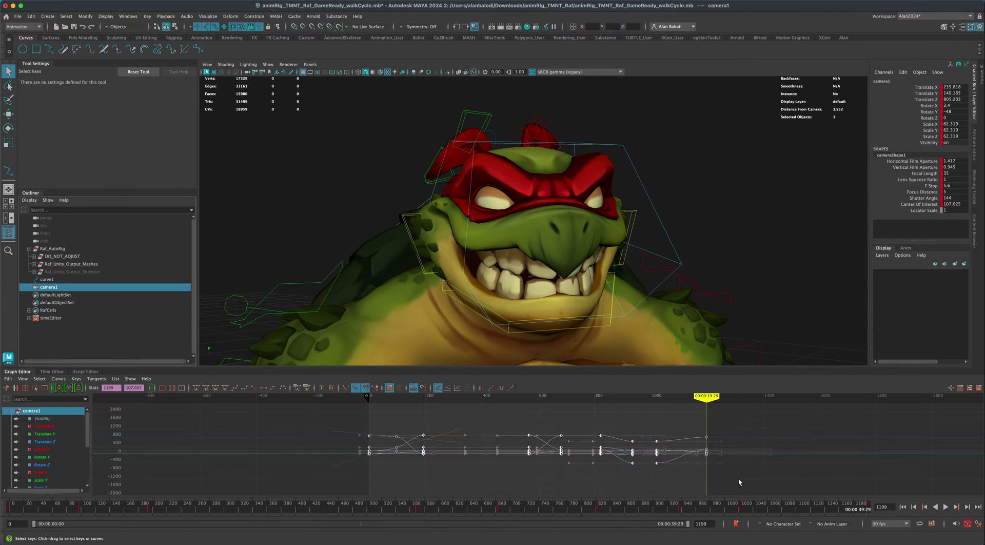
left_click(234, 388)
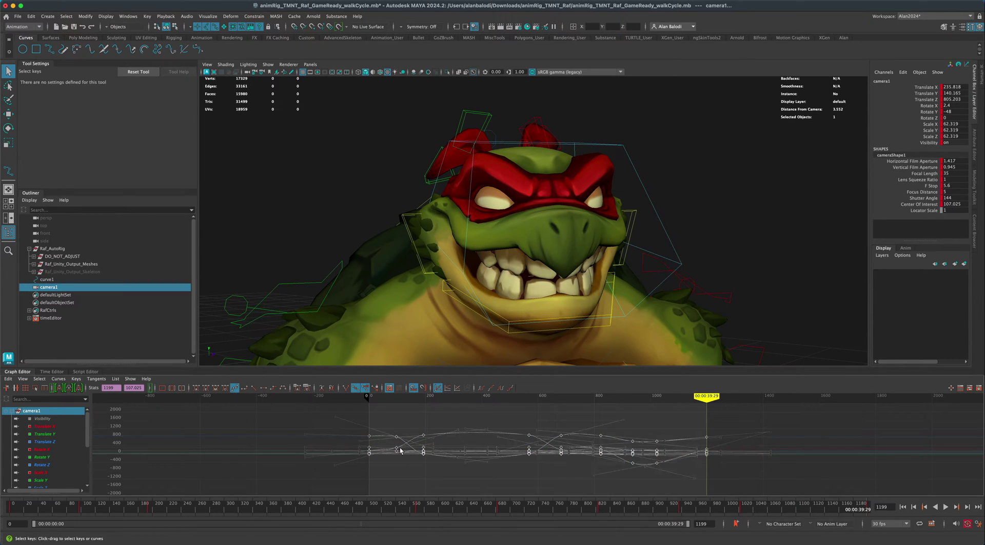
left_click(385, 464)
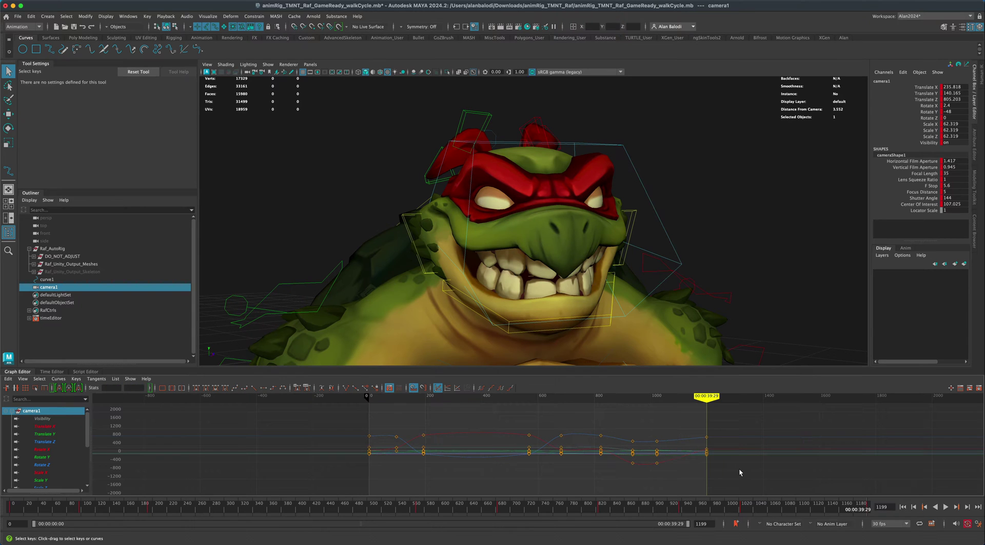
Play the animation from the first frame and scrub through its opening section to review the camera move
left_click(903, 508)
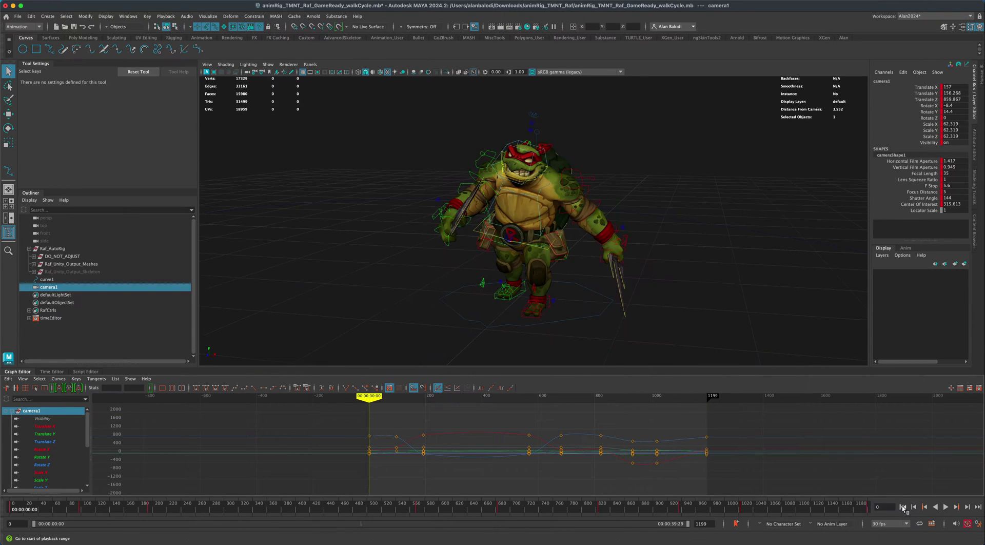
left_click(946, 507)
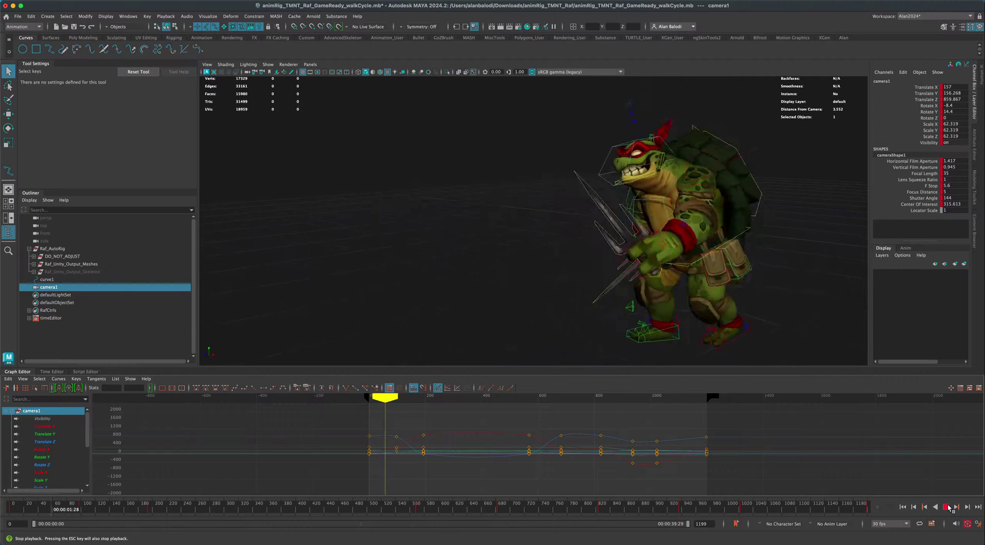
left_click(948, 507)
left_click_drag(56, 510, 122, 509)
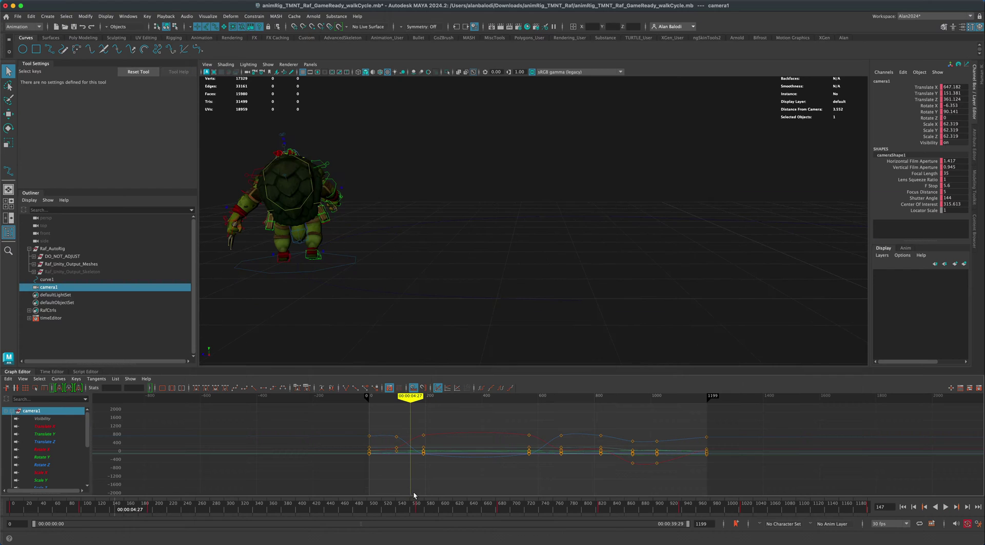
At the camera key on frame 193, reframe camera1 closely on the turtle's shell from straight behind
left_click(958, 506)
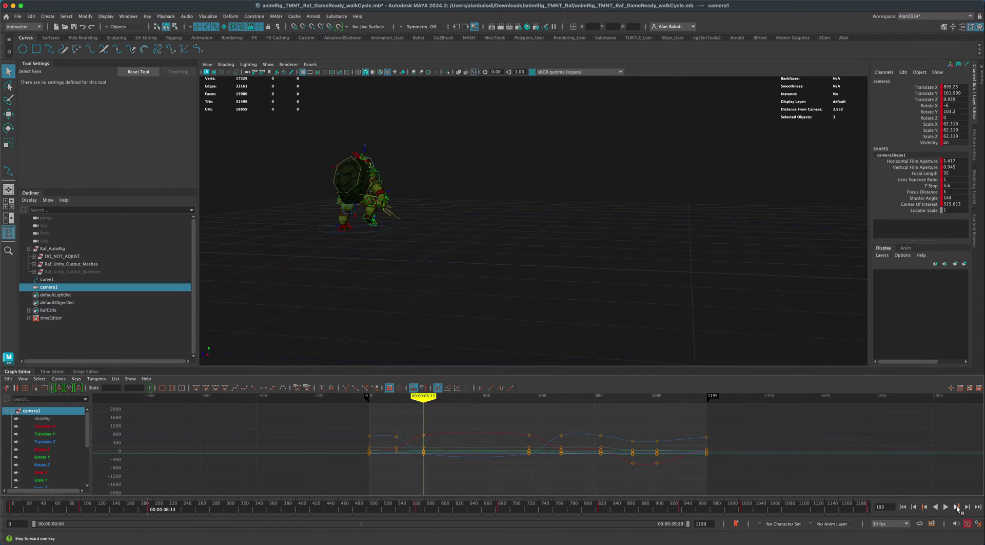
left_click(924, 507)
left_click(957, 507)
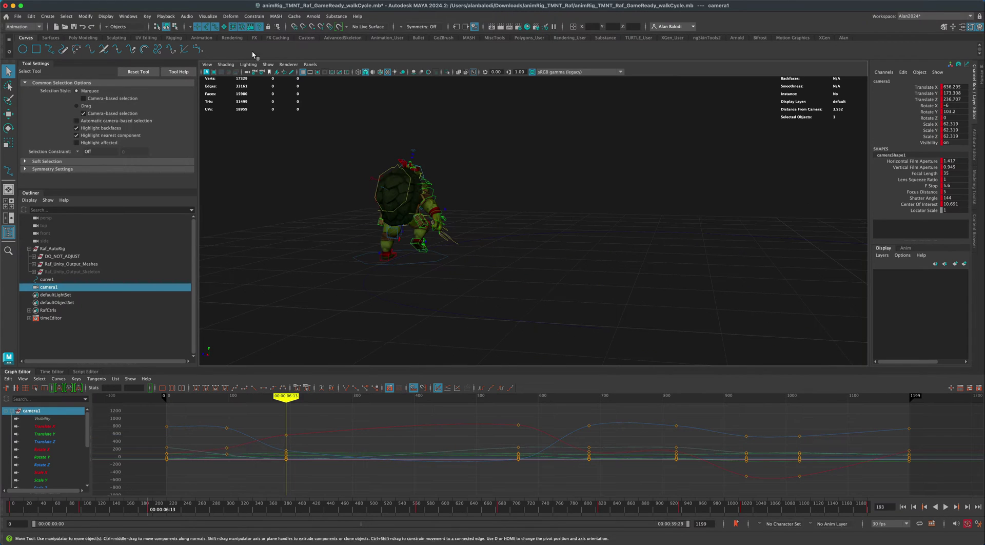
left_click(402, 189)
key("f")
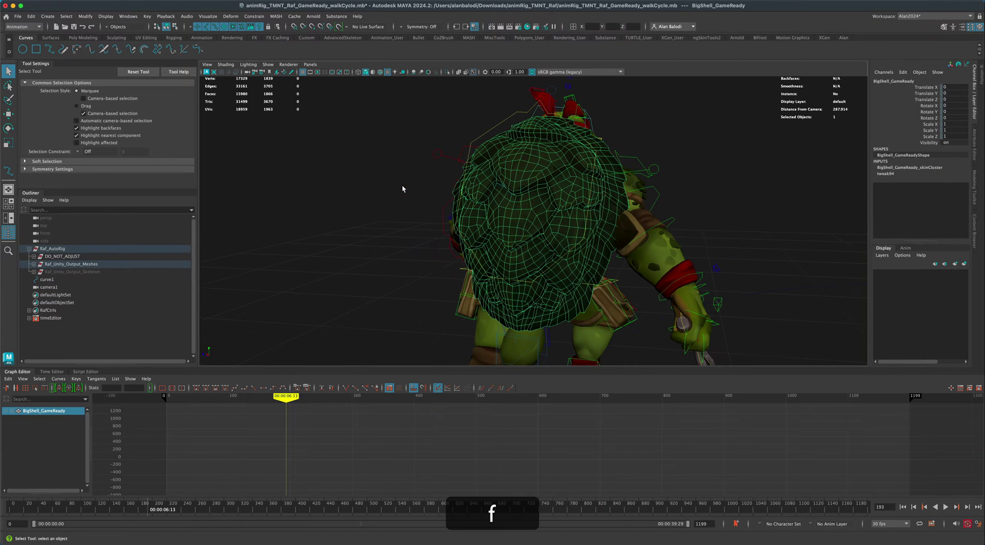
left_click_drag(577, 234, 589, 233, "alt")
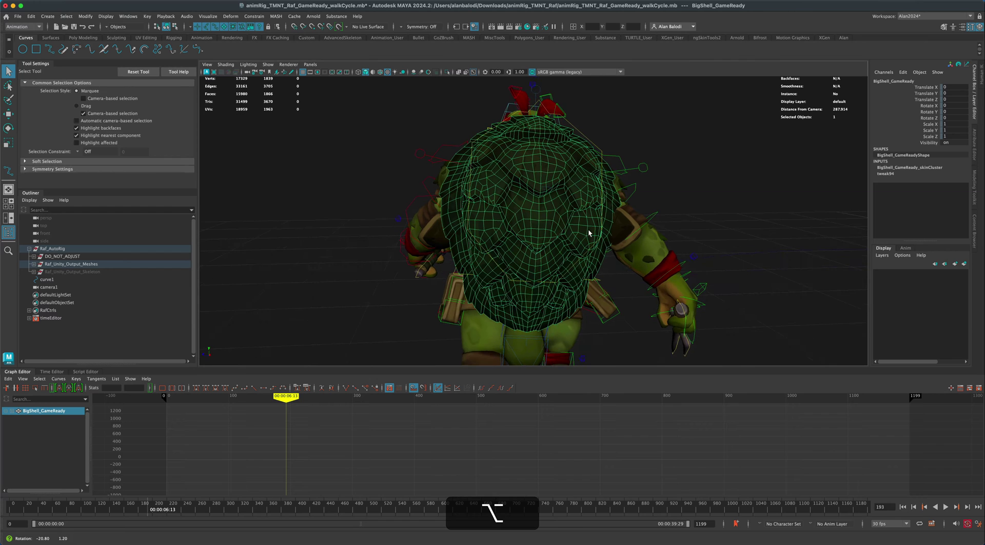
left_click(62, 287)
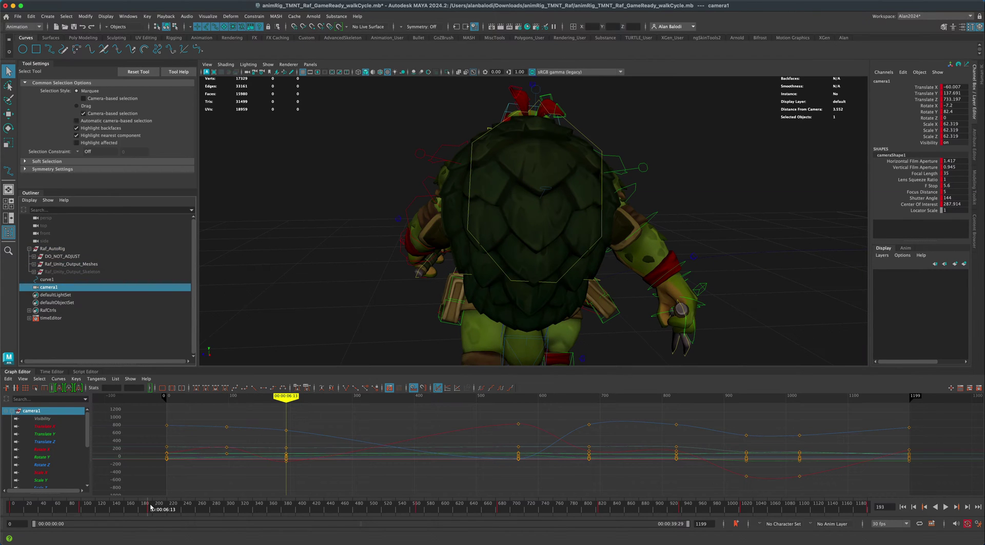
At the camera key on frame 568, reframe camera1 on the turtle's upper body using the shell mesh as the target
left_click(956, 507)
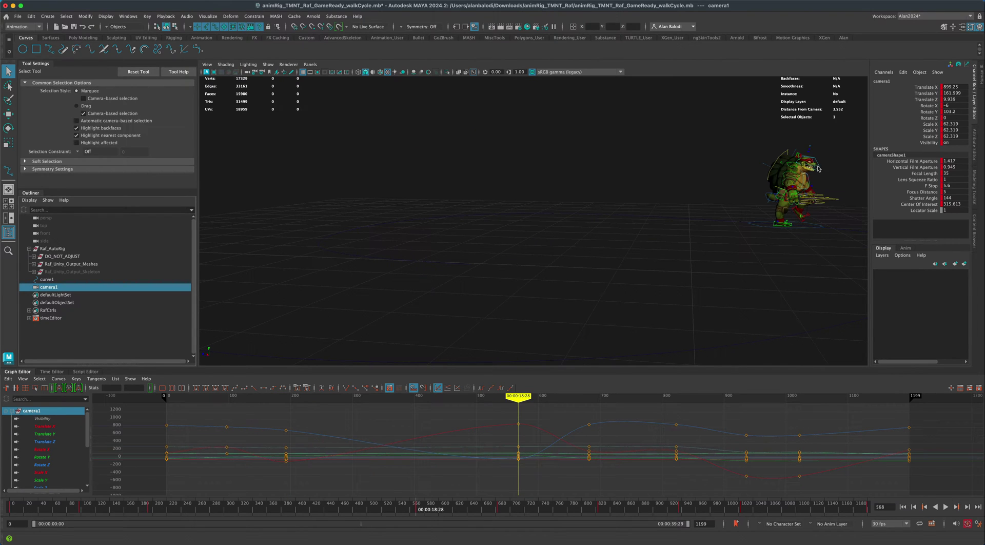
left_click(778, 176)
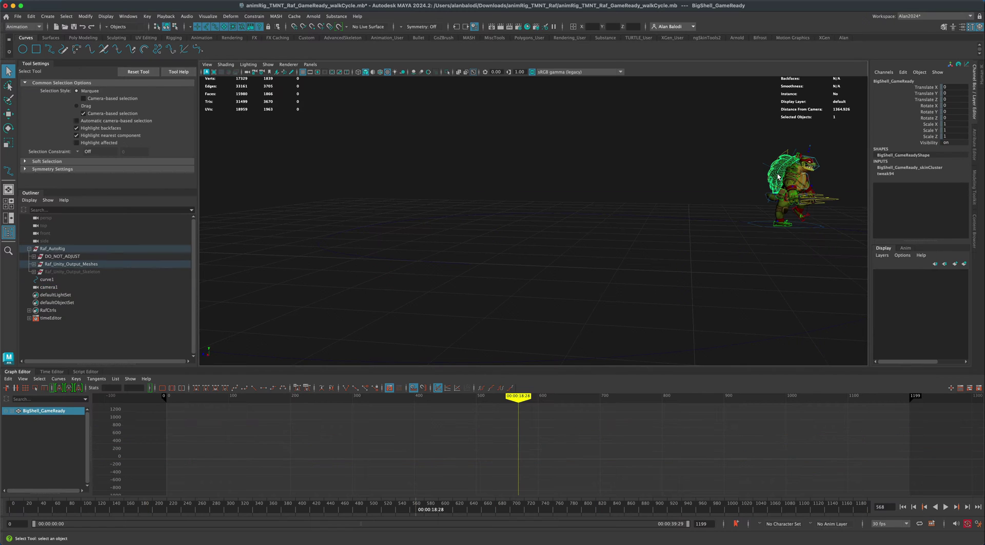
key("f")
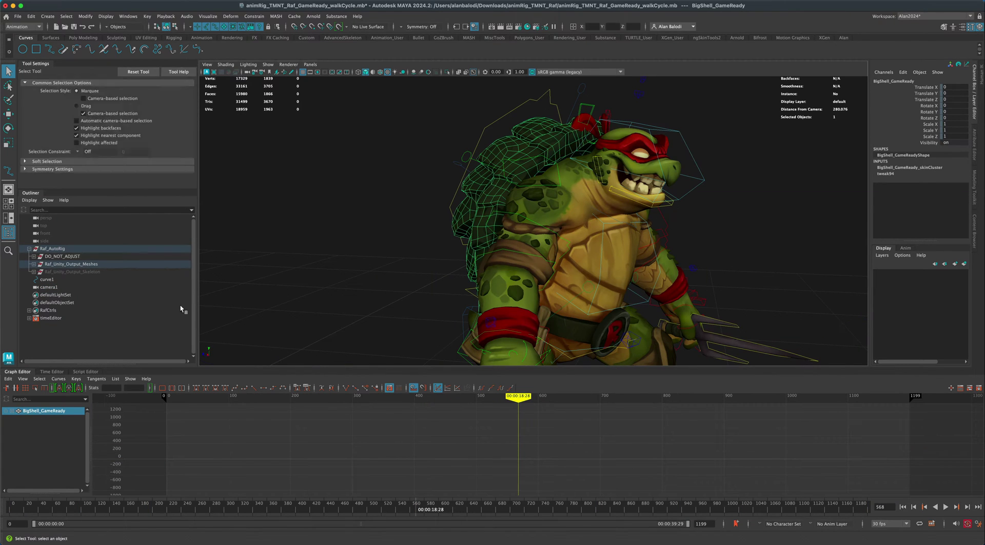
left_click(59, 288)
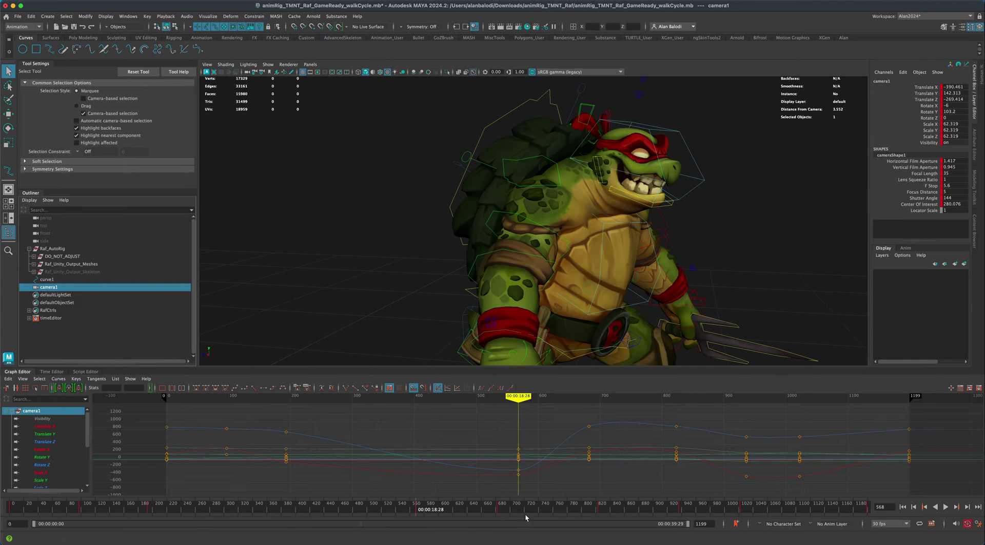
Delete camera1's key at frame 682
left_click(957, 507)
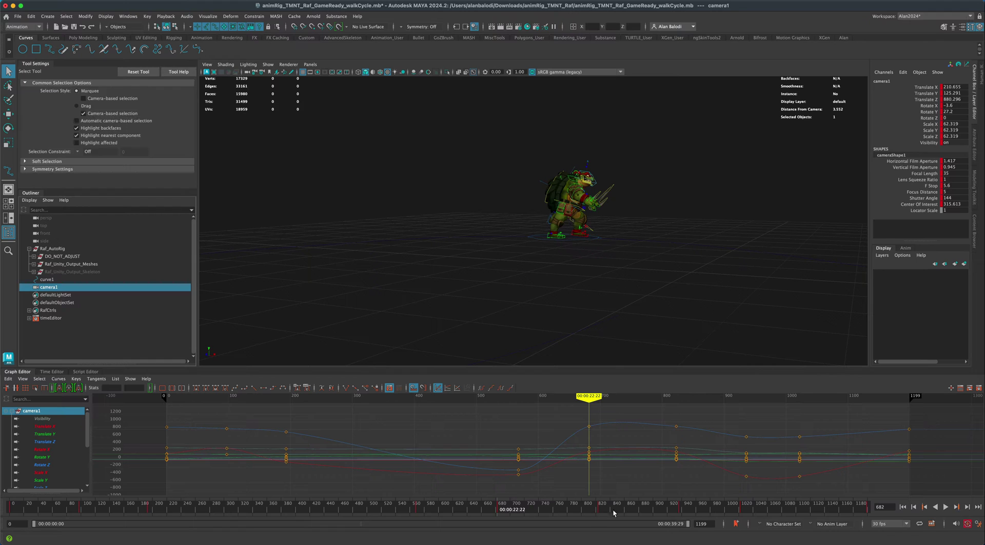
right_click(497, 508)
left_click(508, 381)
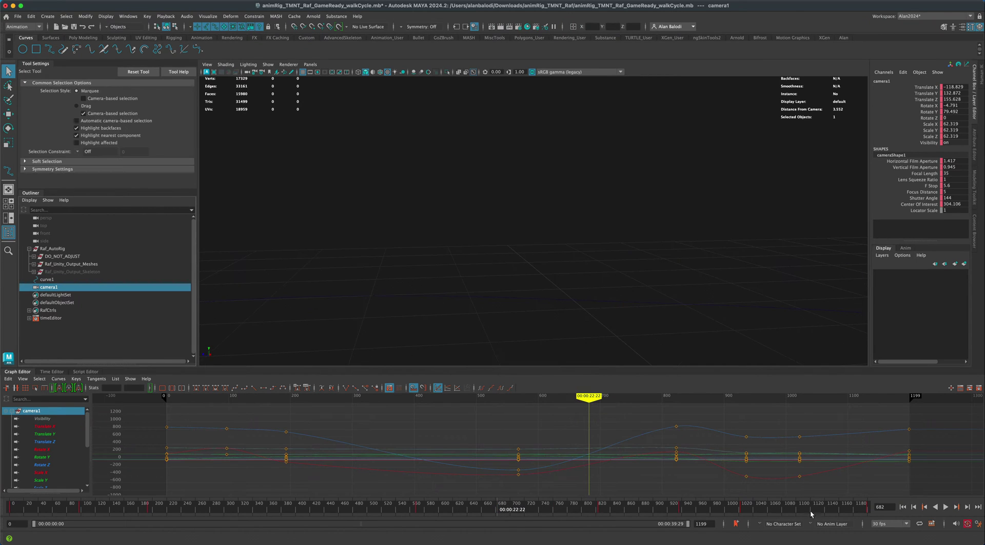
Check the framing at the remaining camera keys and play the animation from the start to review the smoothed camera move
left_click(419, 511)
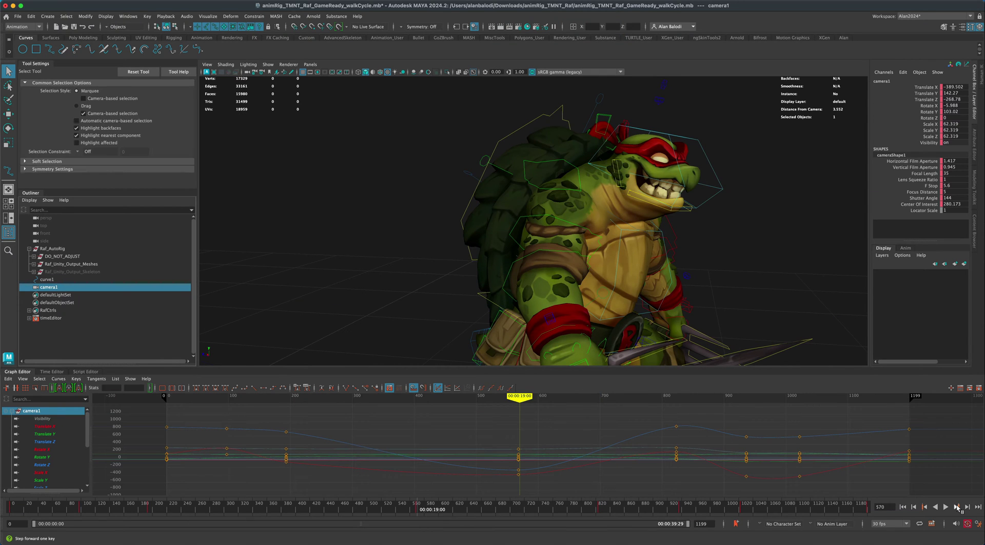
left_click(957, 507)
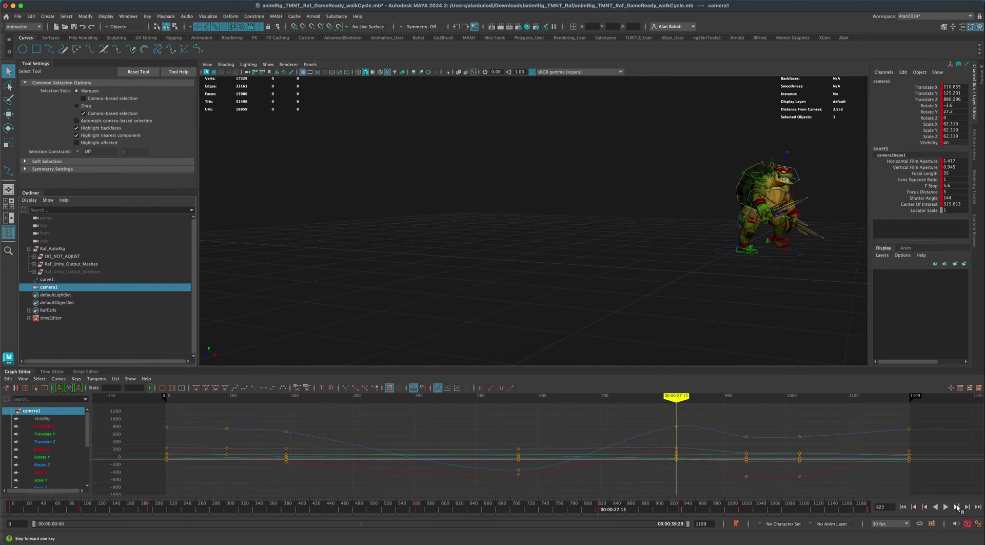
left_click(957, 507)
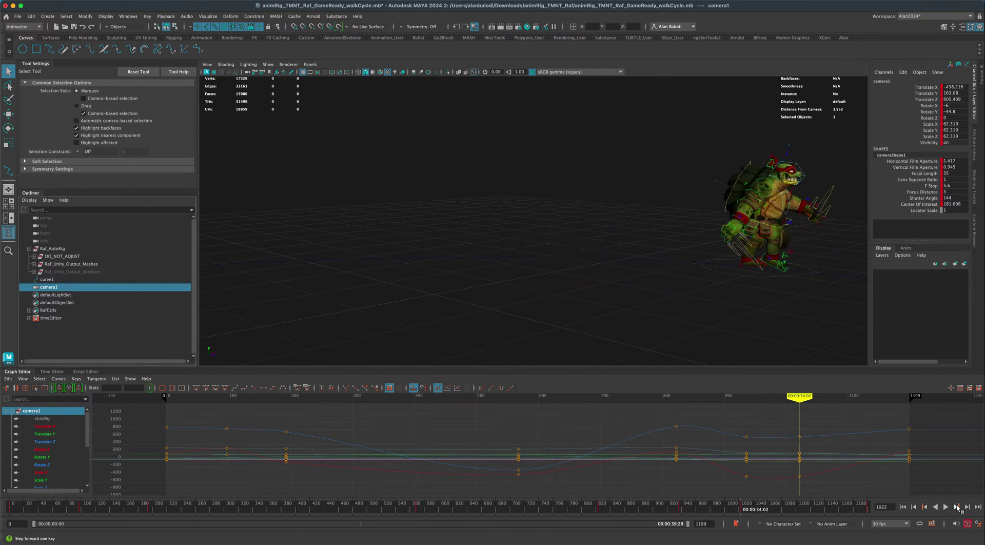
left_click(957, 508)
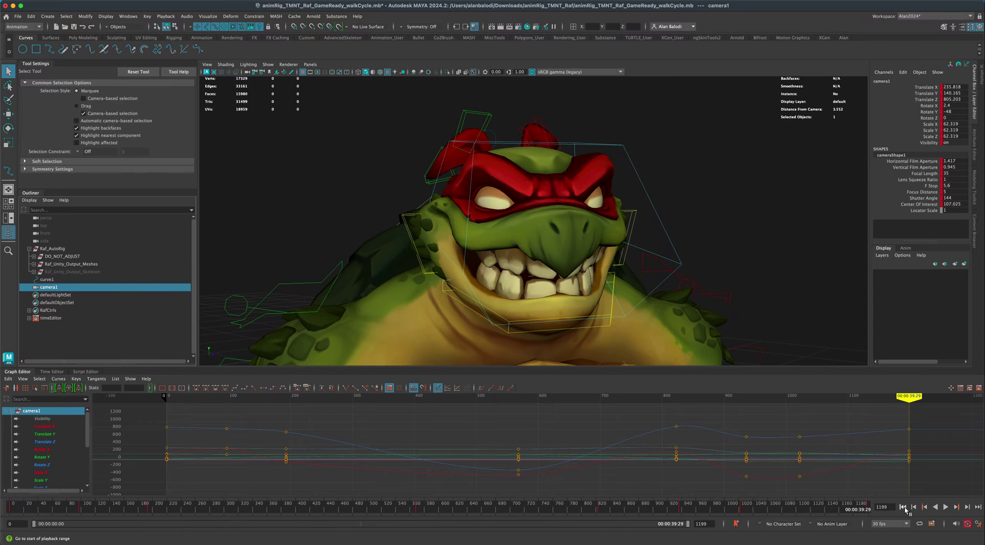
left_click(903, 507)
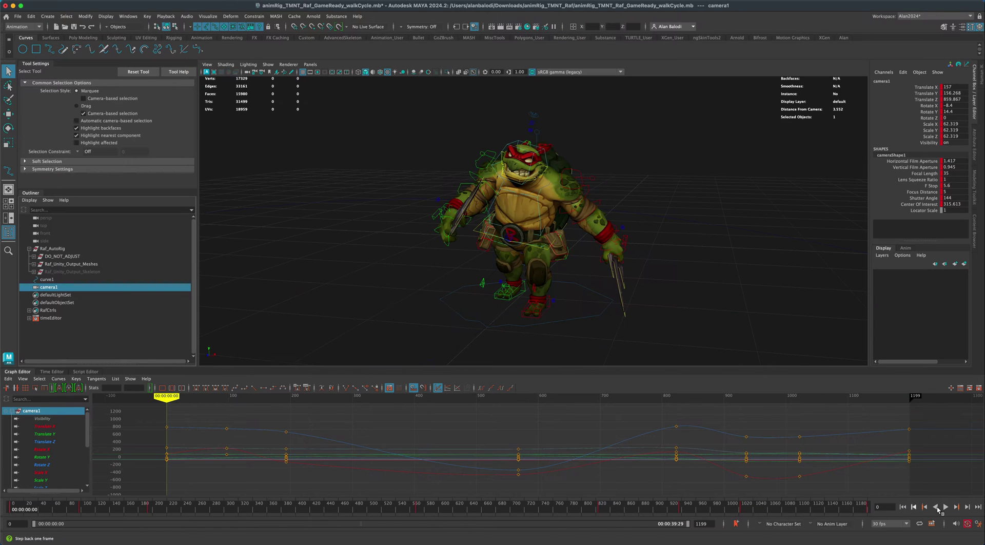
left_click(946, 507)
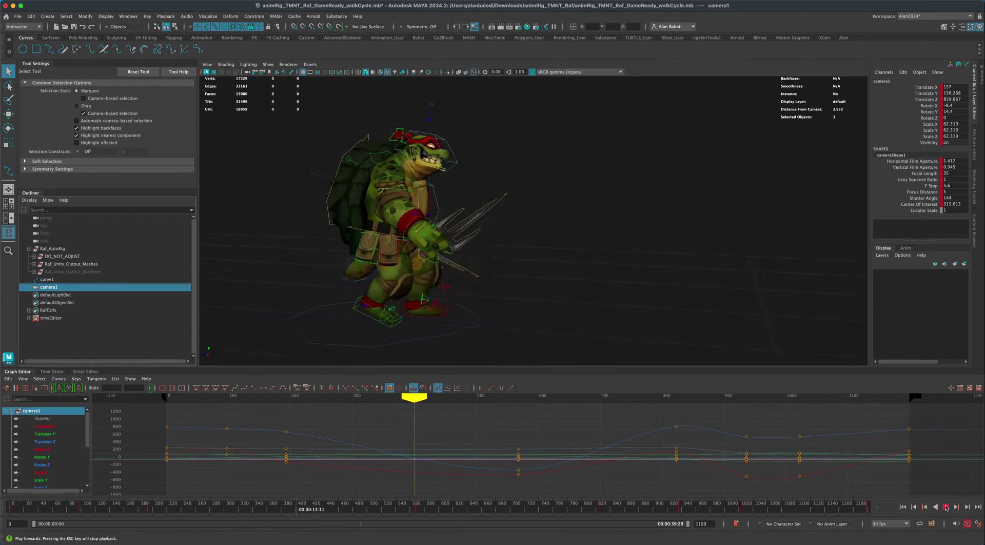
left_click(946, 508)
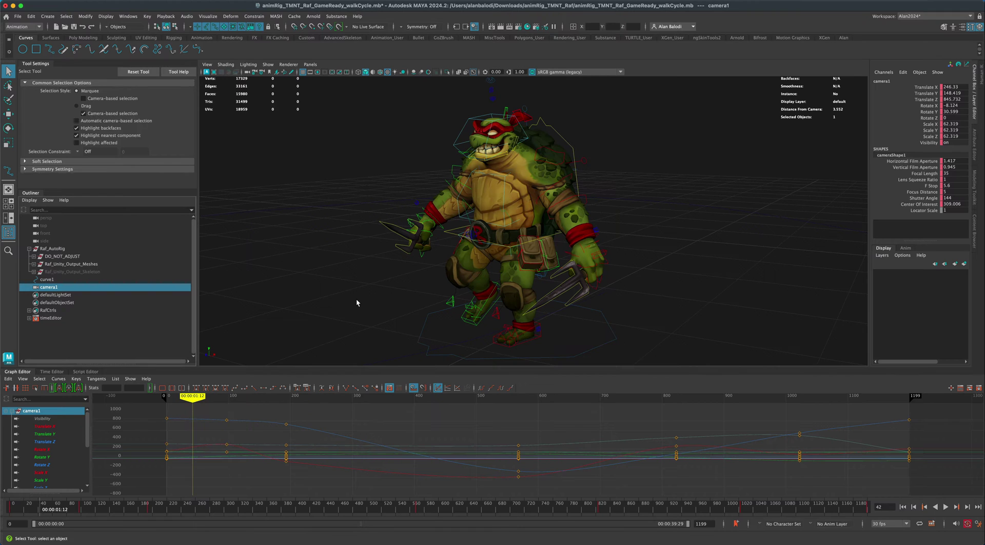
Set camera1's Focal Length to 15.6 at frame 0 and play back the opening to check the zoom
left_click(903, 507)
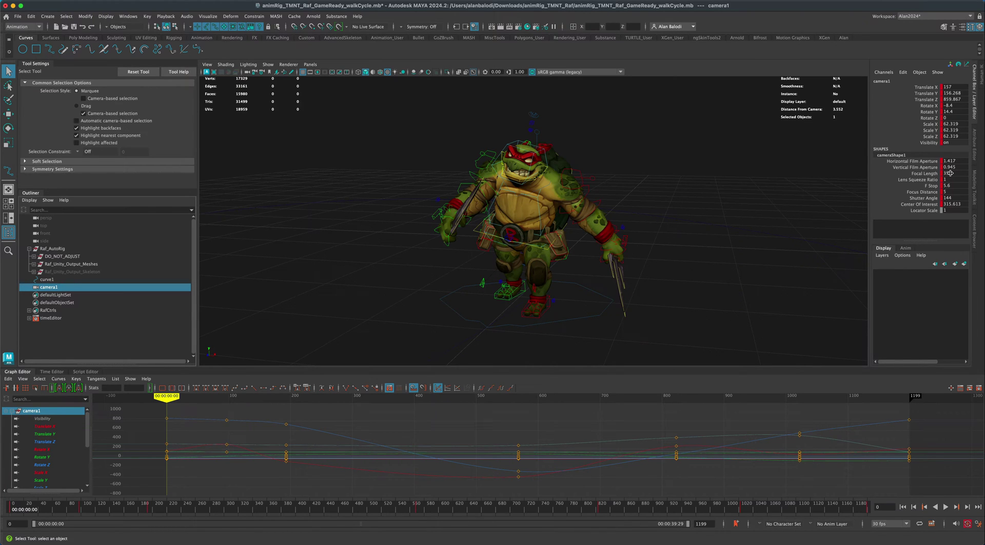
left_click(895, 176)
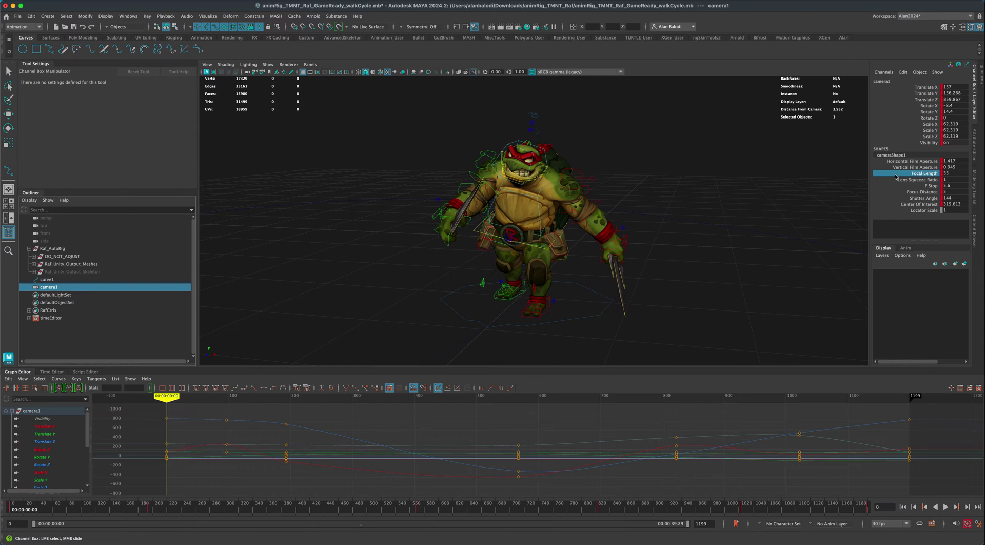
middle_click_drag(776, 246, 736, 249)
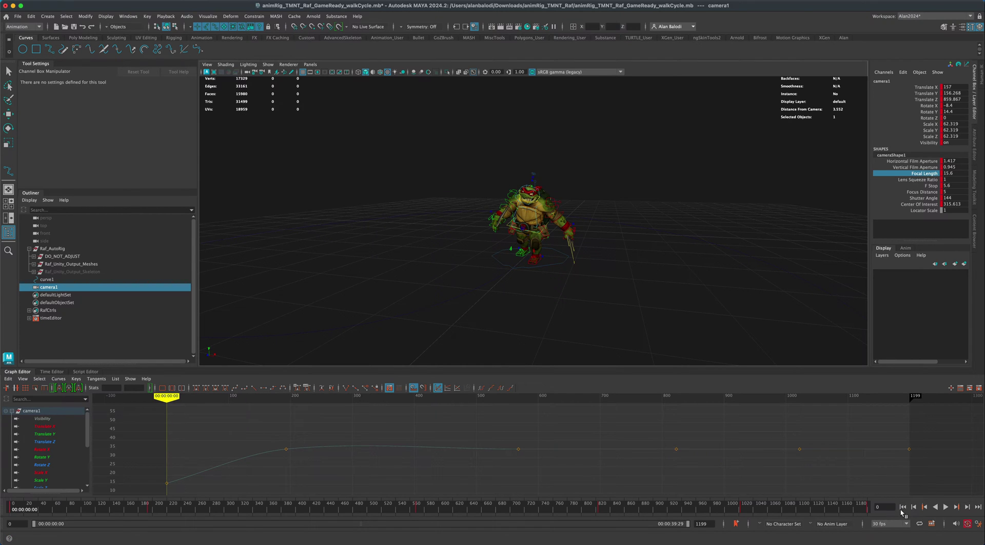
left_click(947, 508)
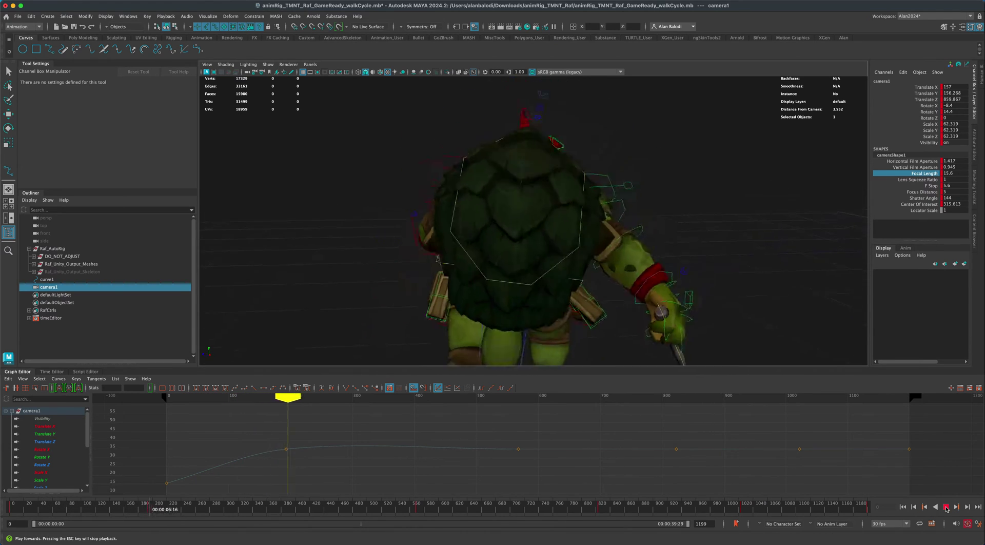
left_click(946, 508)
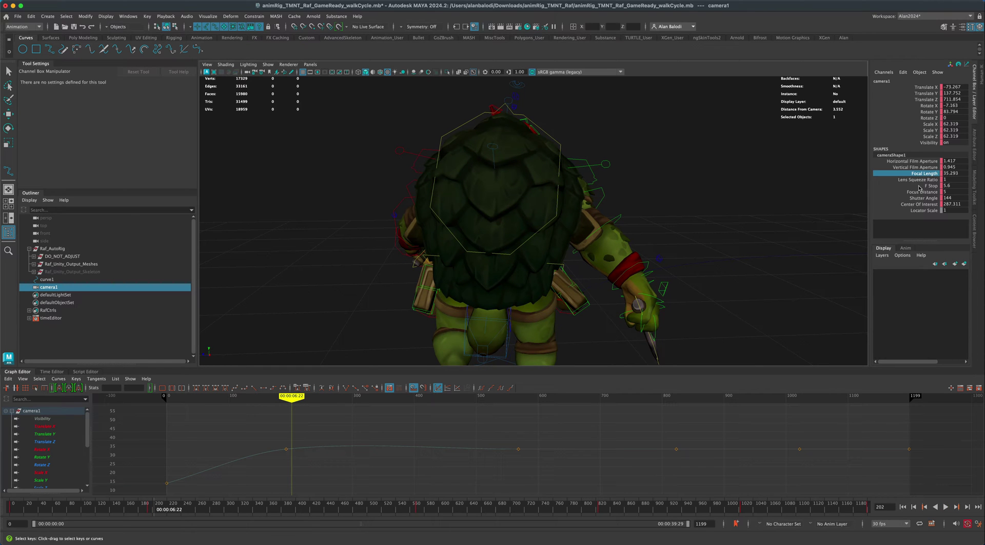
Return to frame 0 and move camera1 closer to the turtle to reframe the opening shot
left_click_drag(144, 512, 12, 509)
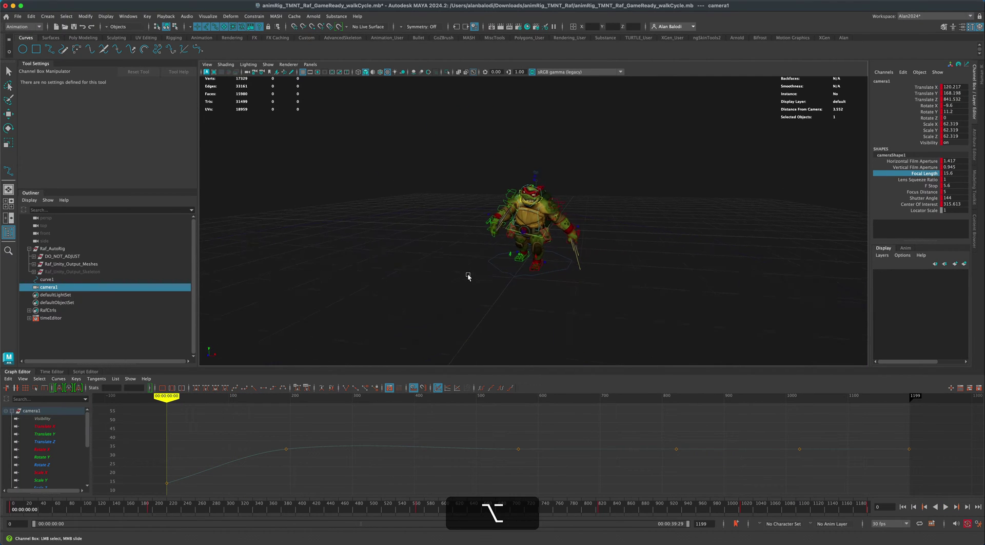
scroll(467, 278, "up", 5)
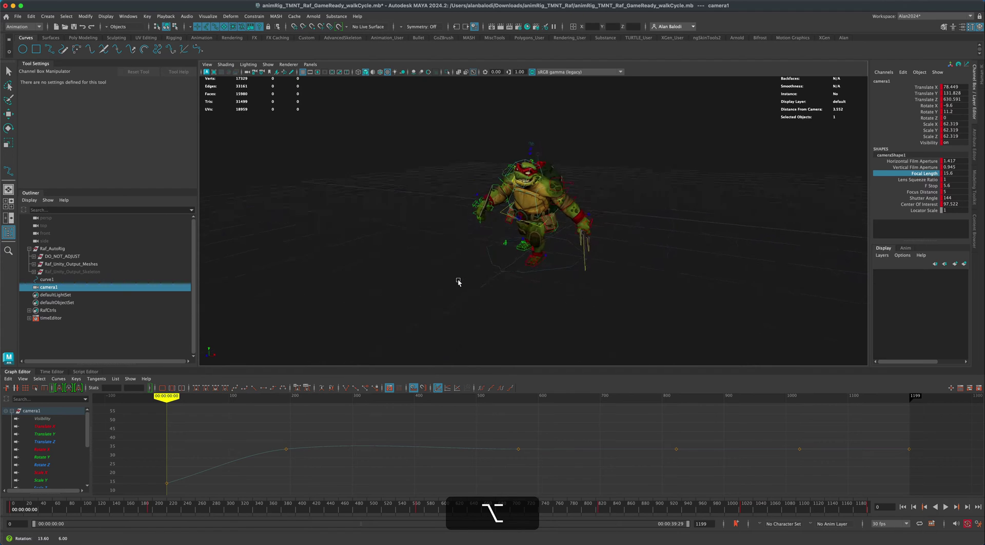